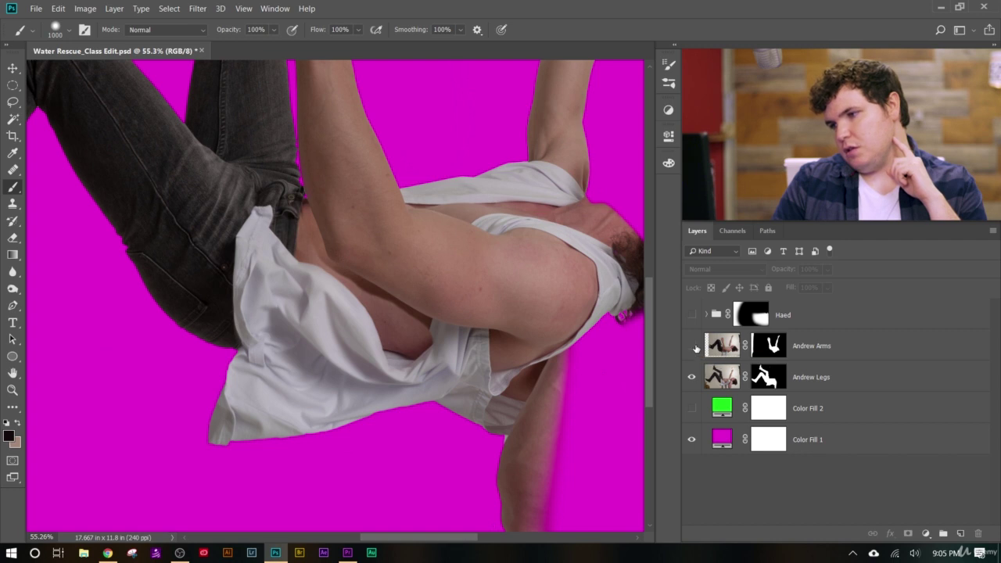
# Toggle the arms layer's visibility to compare the composite with and without the arms.
pyautogui.click(693, 347)
pyautogui.click(692, 347)
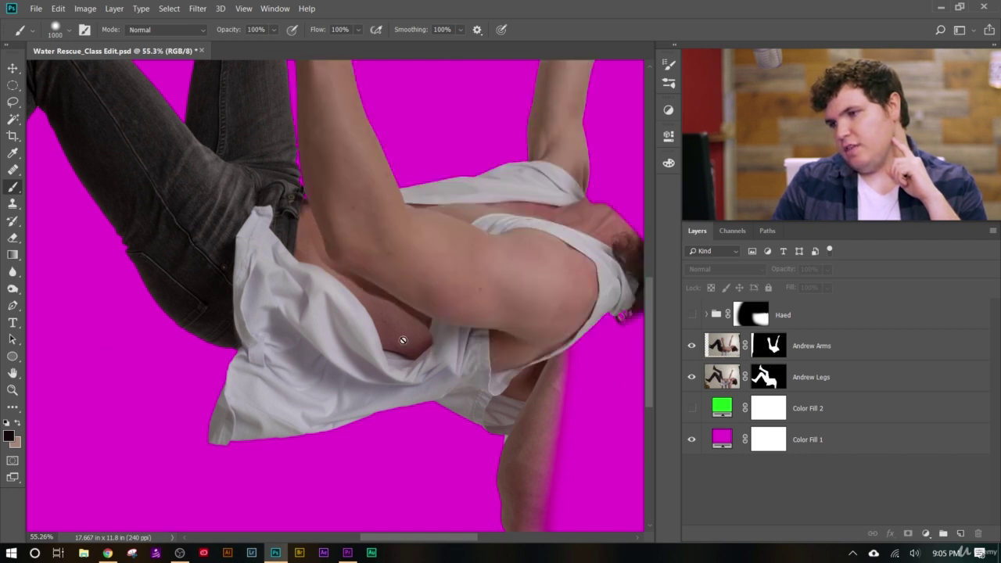
pyautogui.click(693, 345)
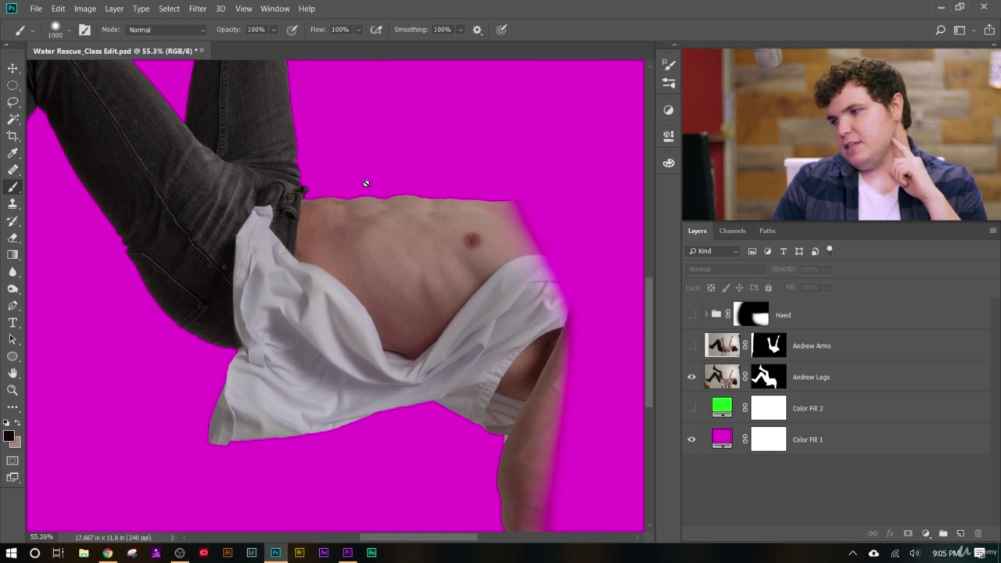
pyautogui.click(692, 348)
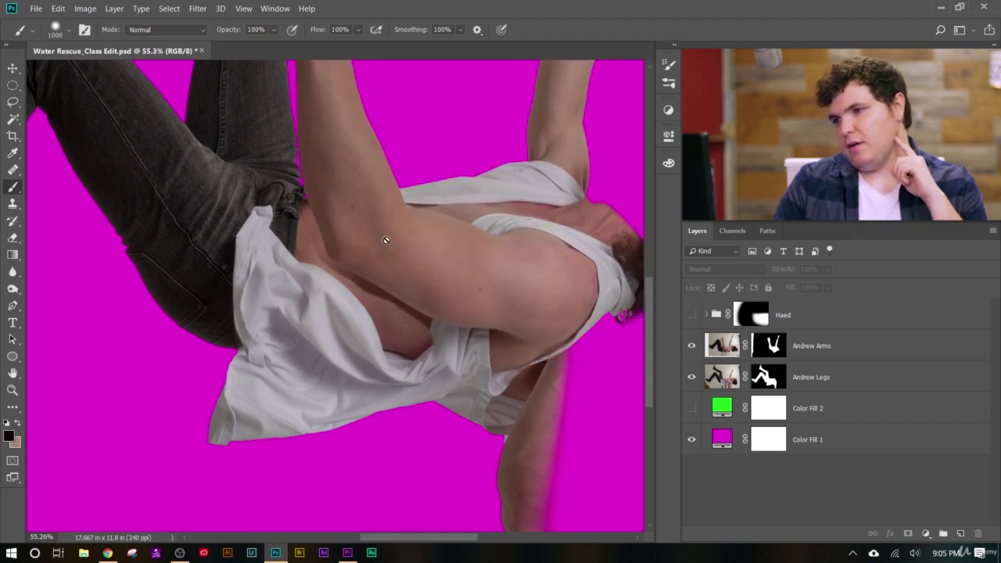
# Hide the legs layer to isolate the arms, and select the image of the arms layer.
pyautogui.click(691, 379)
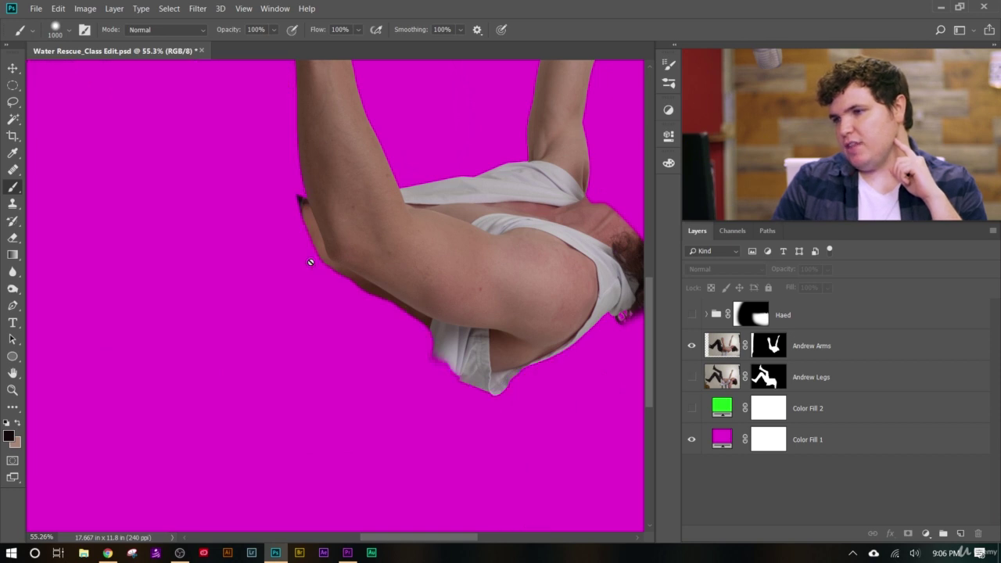
pyautogui.scroll(2, 504, 268)
pyautogui.scroll(1, 504, 268)
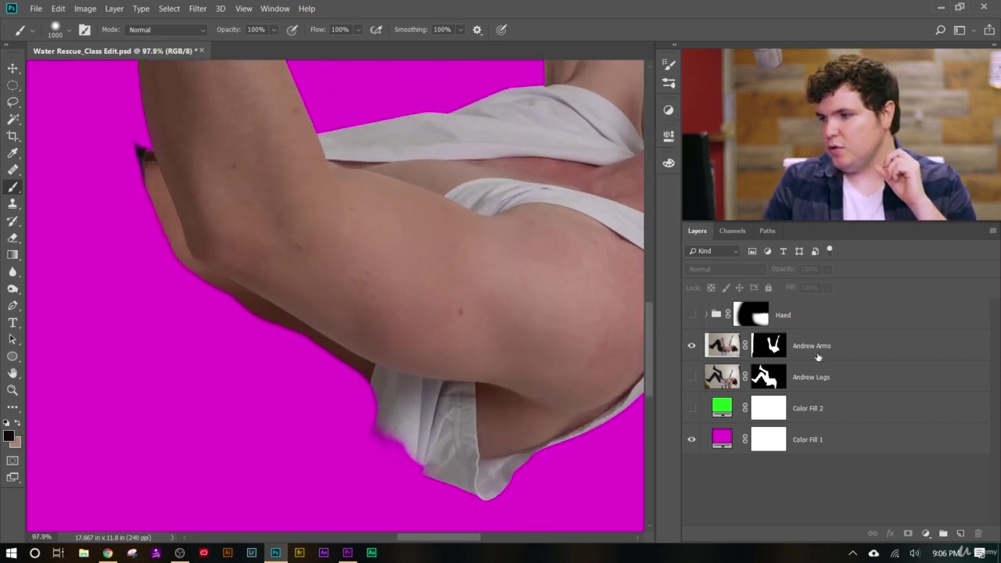
pyautogui.click(723, 350)
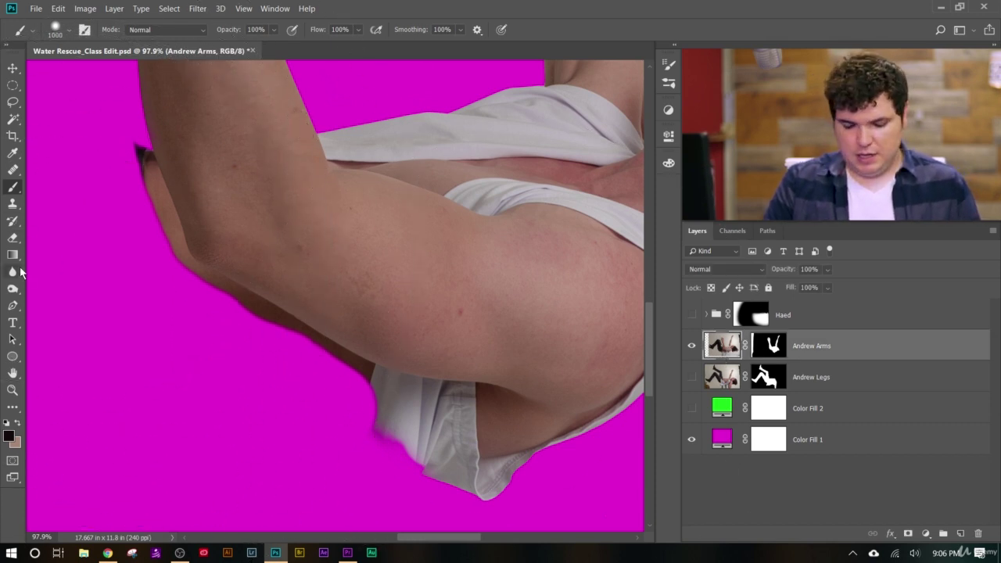
# Draw a closed straight-segment Pen path along the arm and elbow edge, enclosing the leftover torso area outside the arm.
pyautogui.click(13, 306)
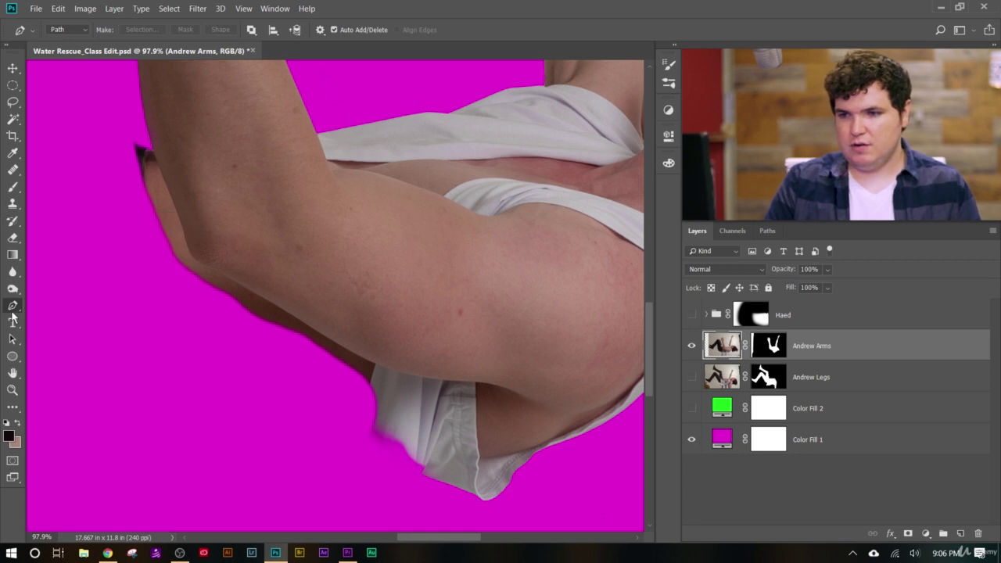
pyautogui.scroll(6, 126, 117)
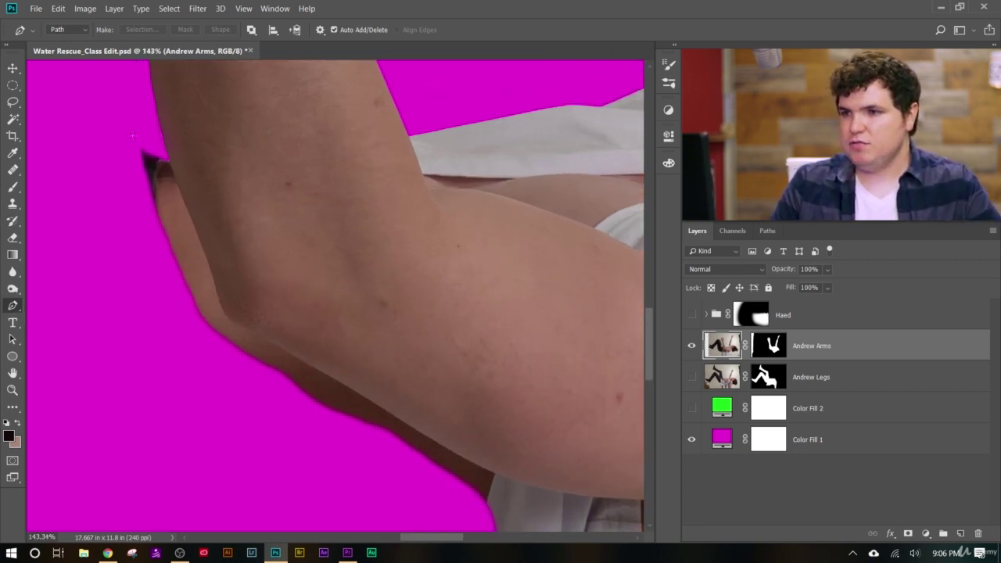
pyautogui.scroll(-6, 138, 94)
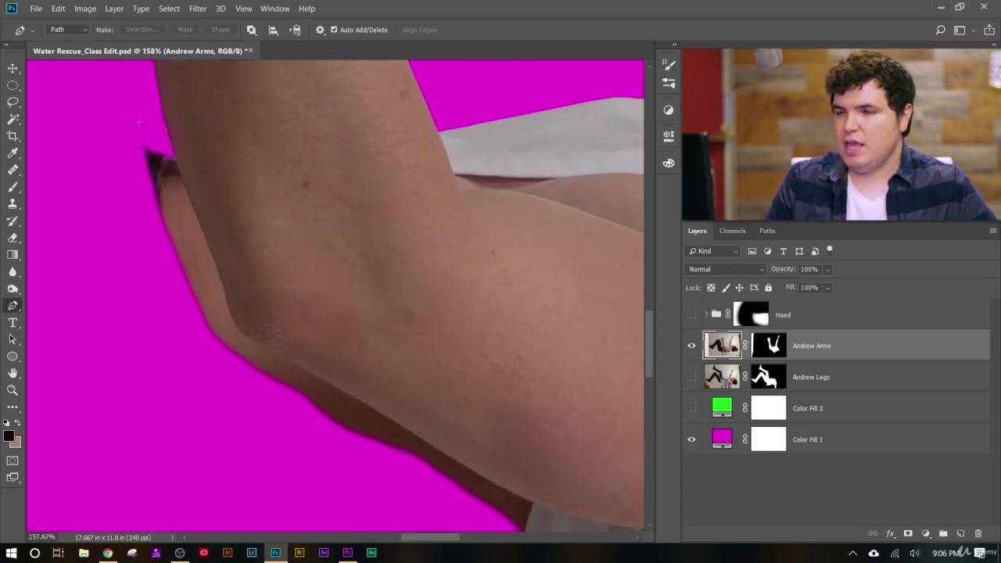
pyautogui.scroll(4, 138, 115)
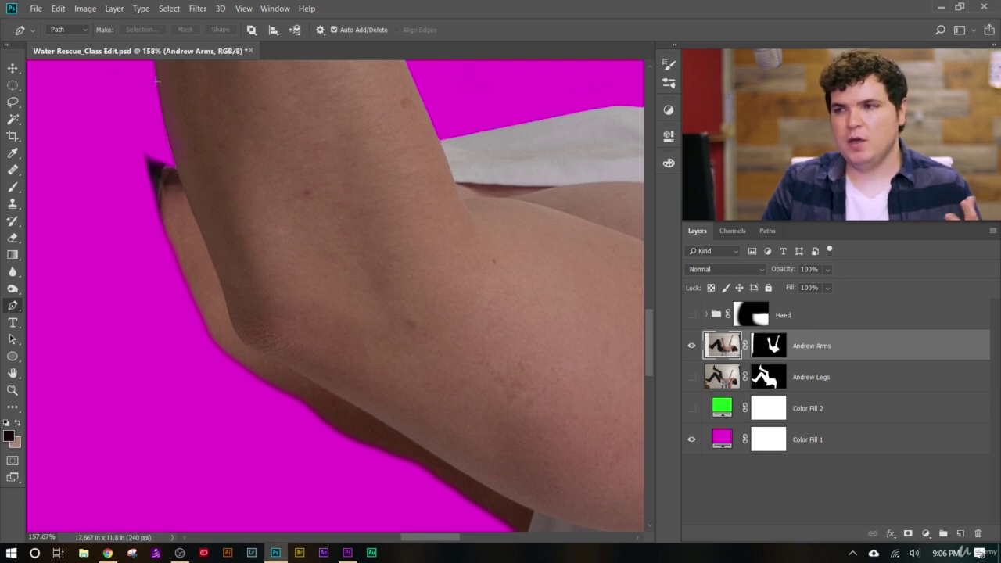
pyautogui.scroll(-3, 153, 98)
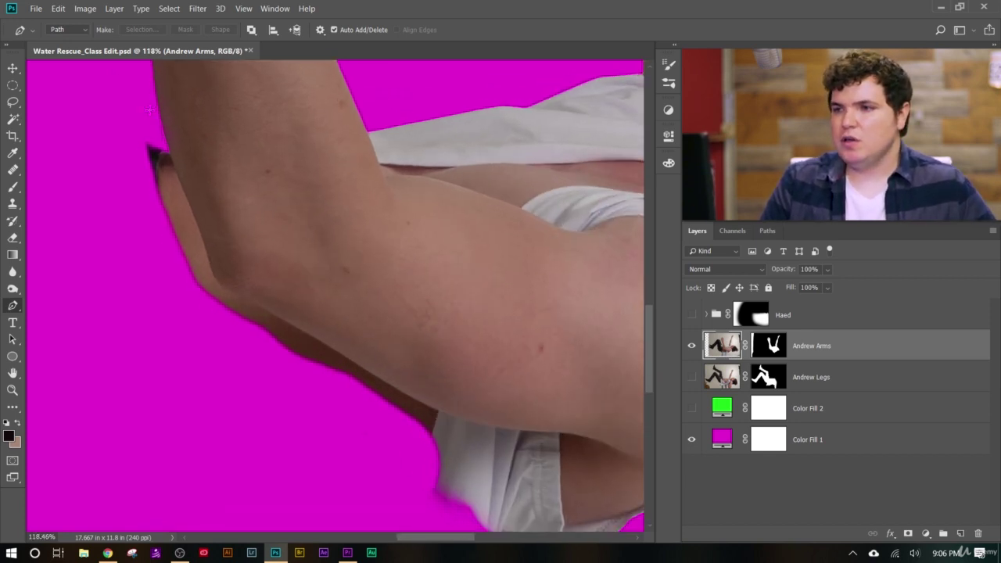
pyautogui.scroll(5, 149, 110)
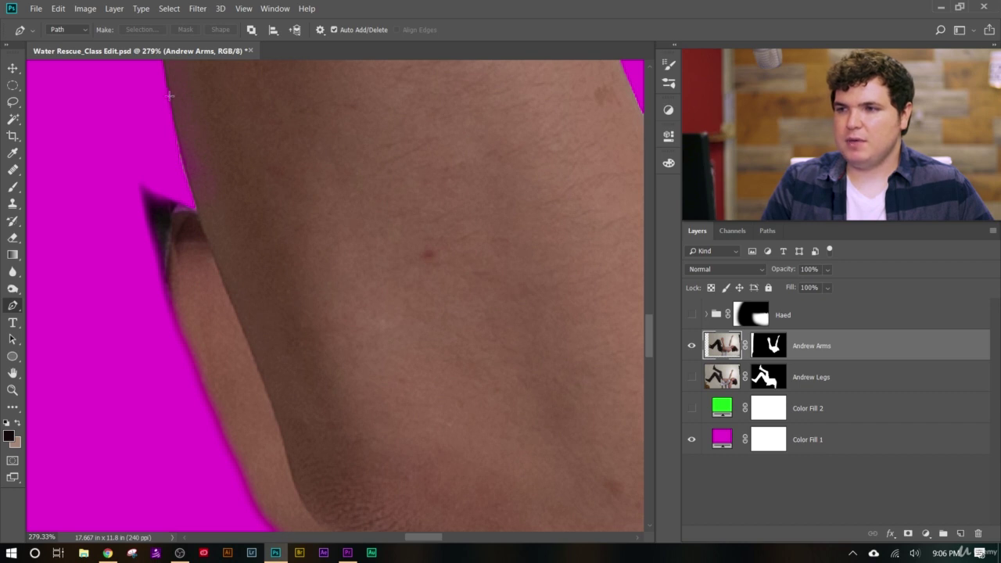
pyautogui.click(169, 96)
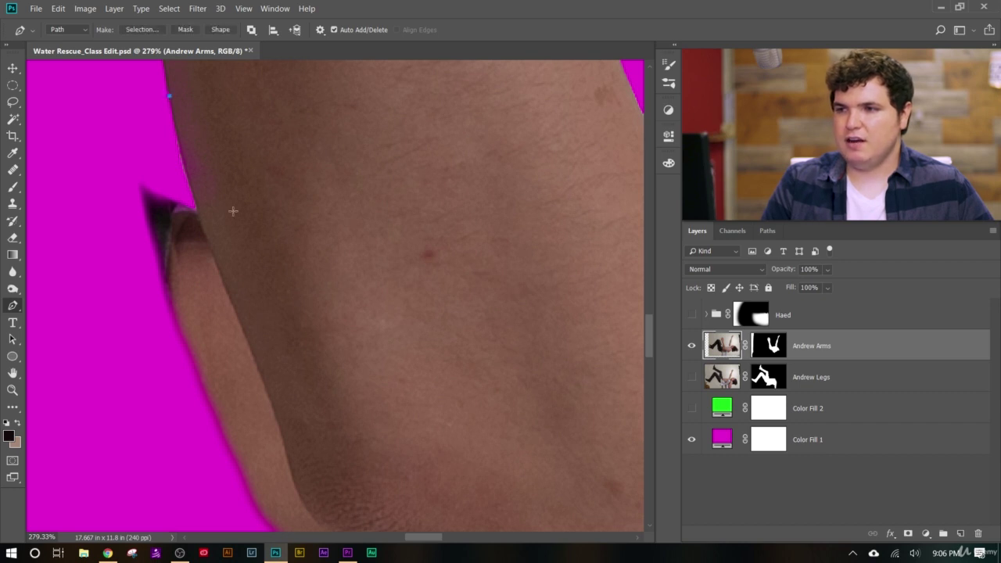
pyautogui.scroll(-3, 225, 186)
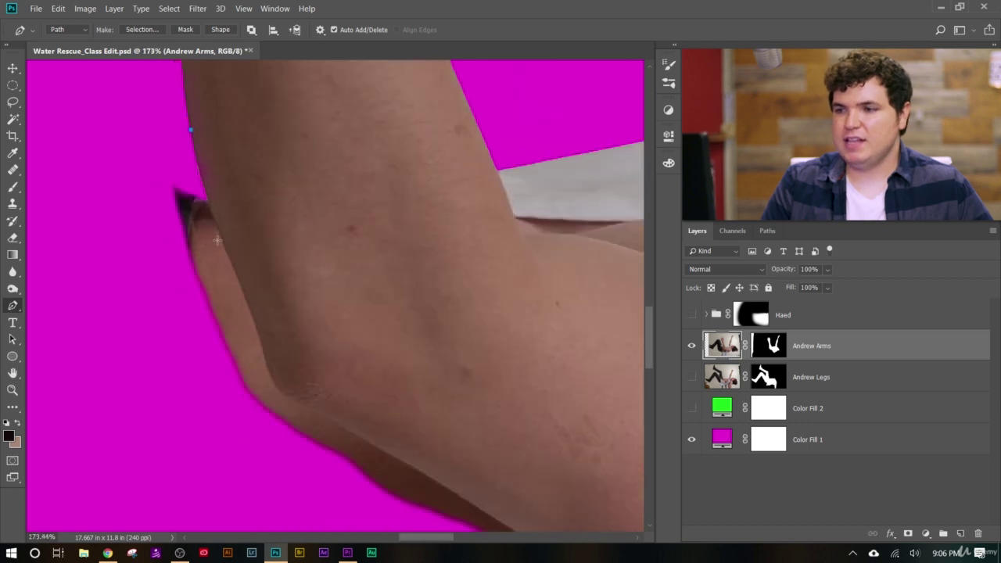
pyautogui.click(222, 232)
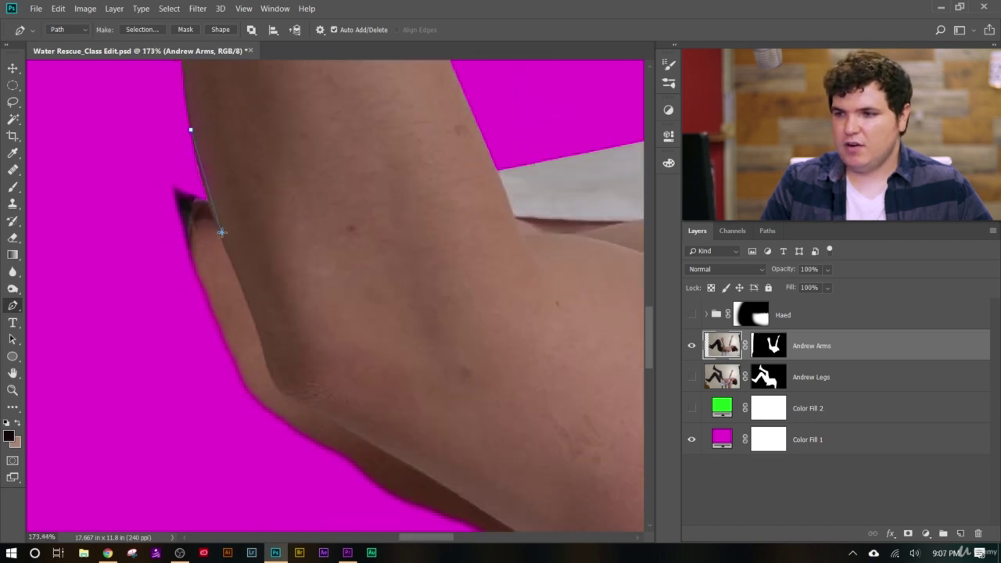
pyautogui.click(255, 317)
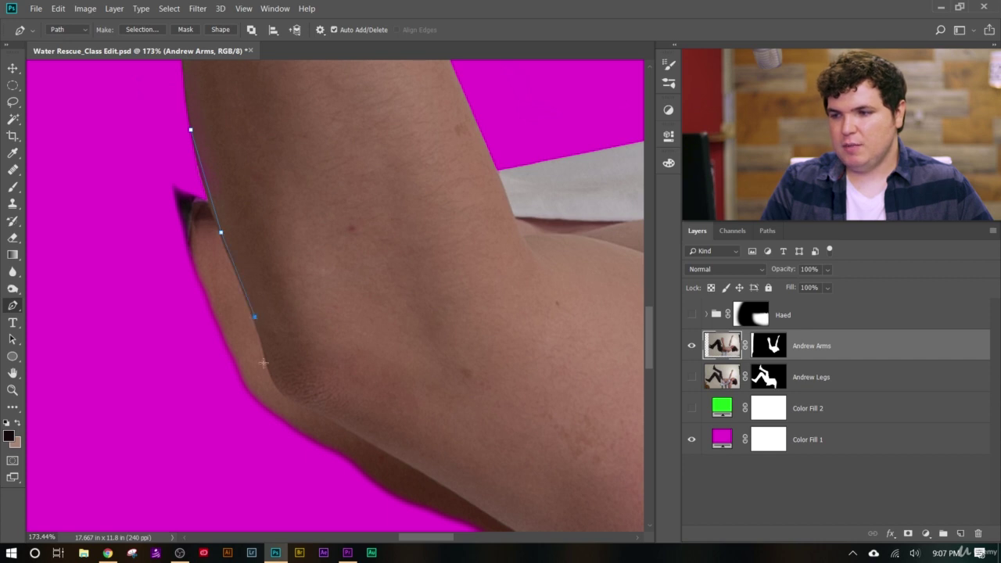
pyautogui.click(276, 383)
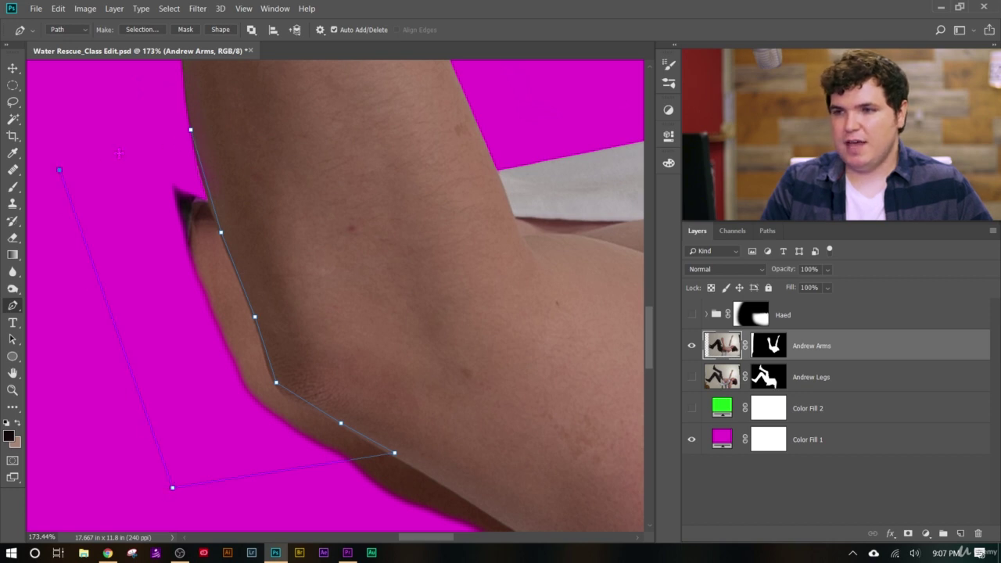
pyautogui.click(192, 131)
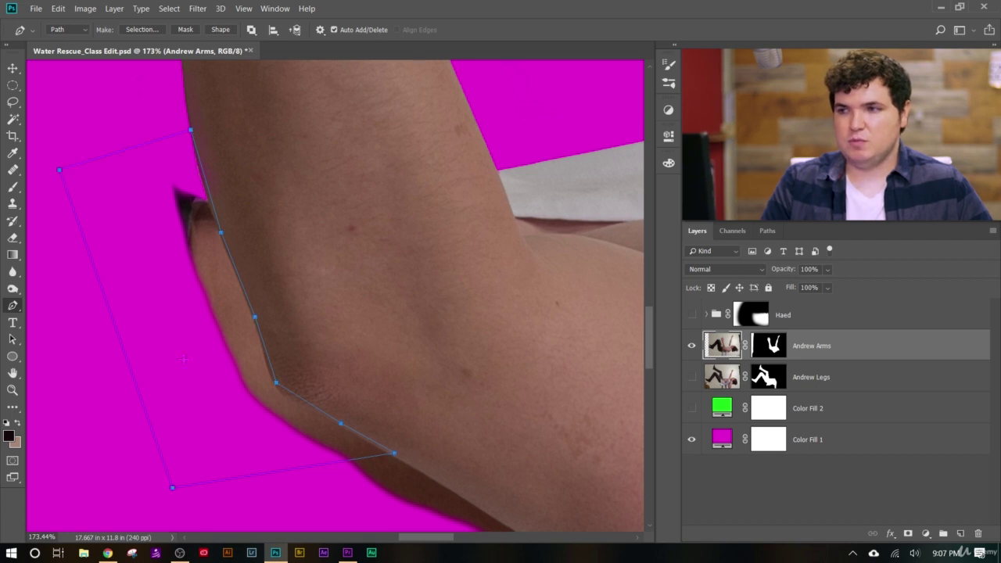
# Convert the closed path around the elbow into a new anti-aliased selection with a 1-pixel feather radius.
pyautogui.click(141, 29)
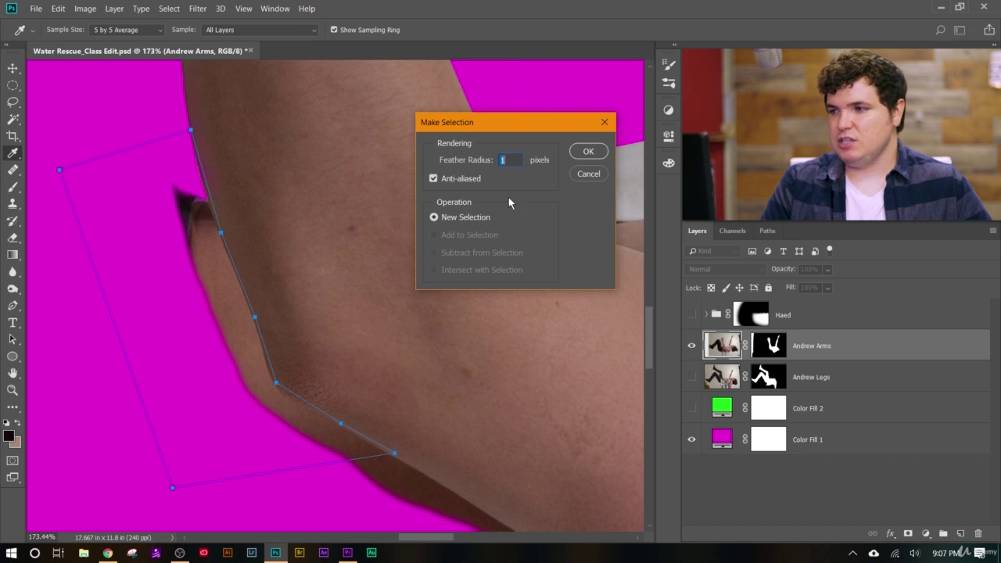
pyautogui.click(589, 152)
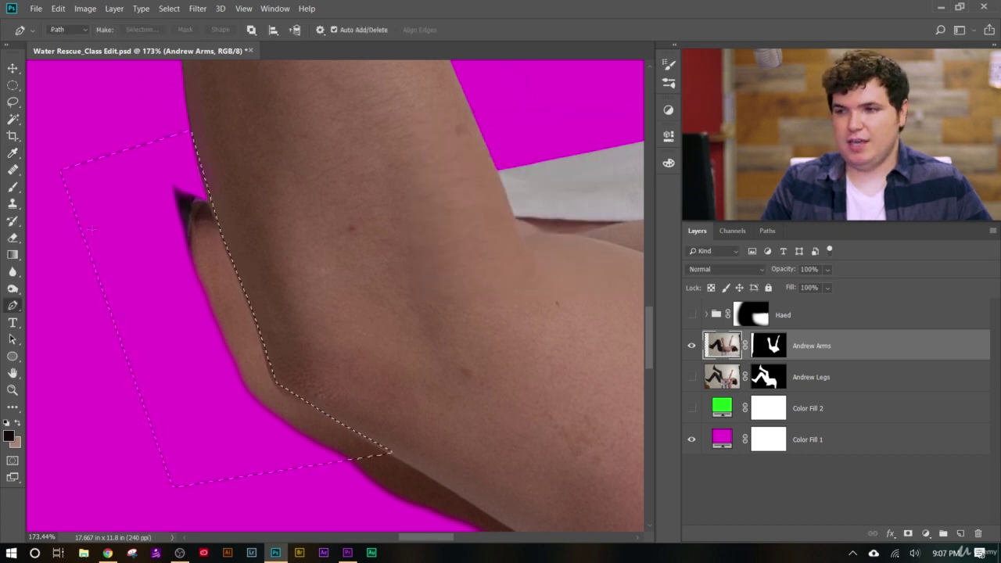
pyautogui.scroll(-3, 157, 258)
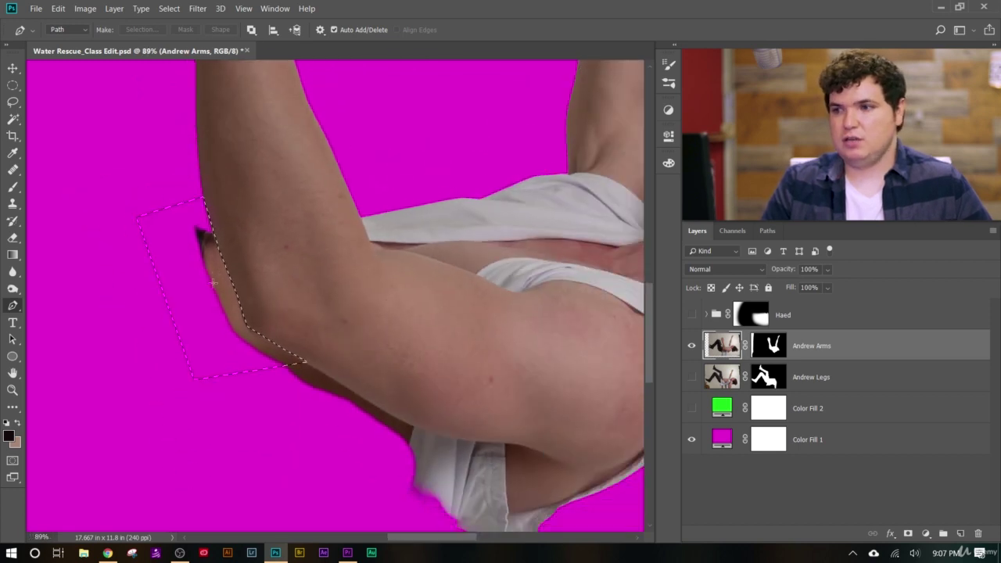
# Start a new curved Pen path with two smooth anchor points along the arm's outer edge above the elbow.
pyautogui.scroll(3, 212, 283)
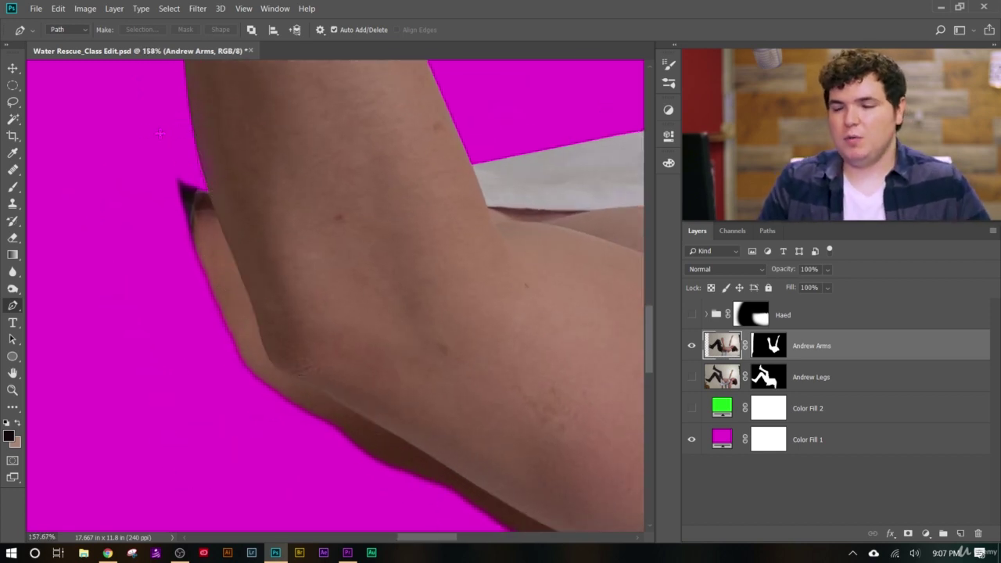
pyautogui.scroll(2, 159, 133)
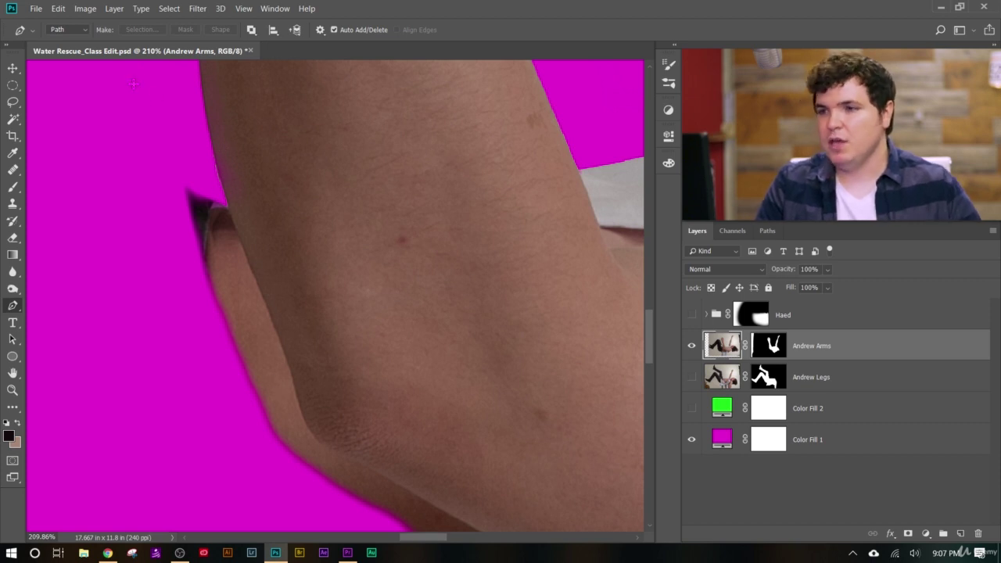
pyautogui.scroll(-1, 134, 82)
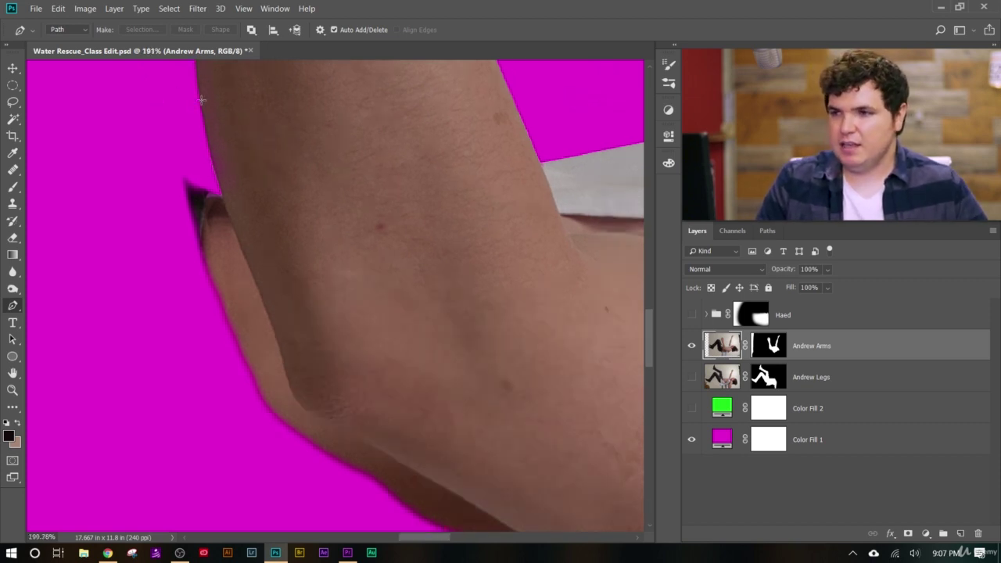
pyautogui.moveTo(202, 100); pyautogui.dragTo(205, 126)
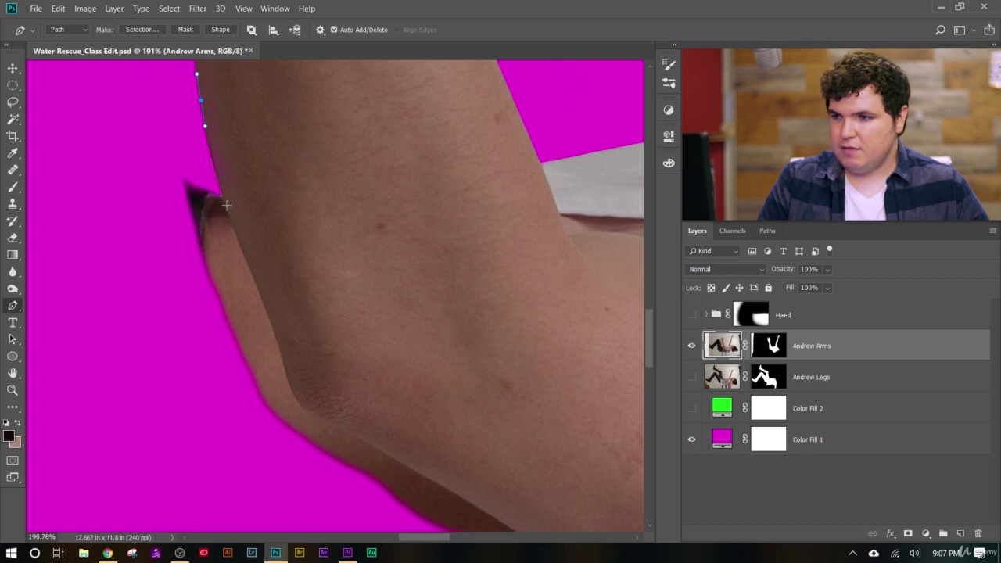
pyautogui.moveTo(226, 205); pyautogui.dragTo(235, 230)
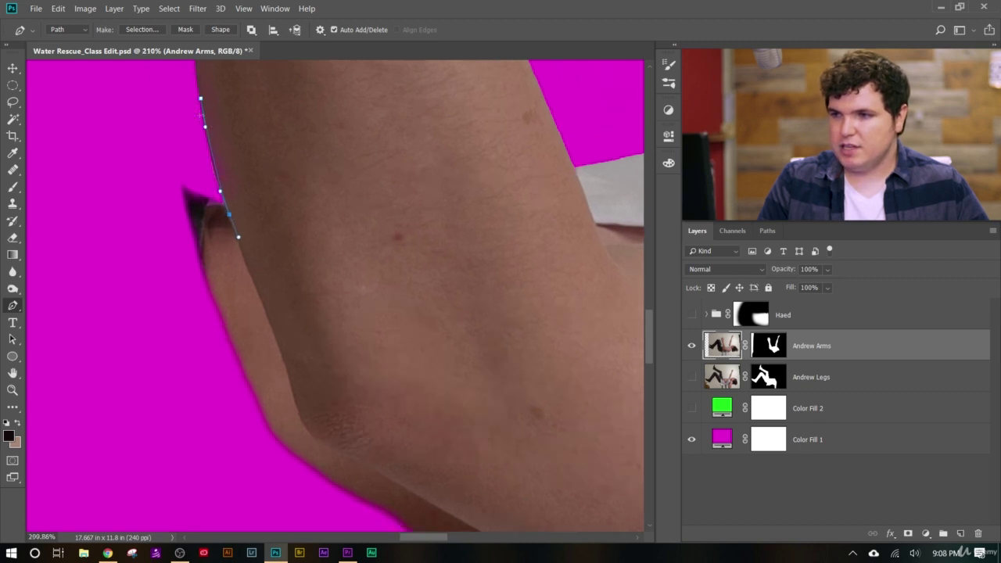
# Refine the curve against the arm's edge by lengthening the first anchor's direction handle and nudging the second anchor onto the edge.
pyautogui.scroll(5, 201, 110)
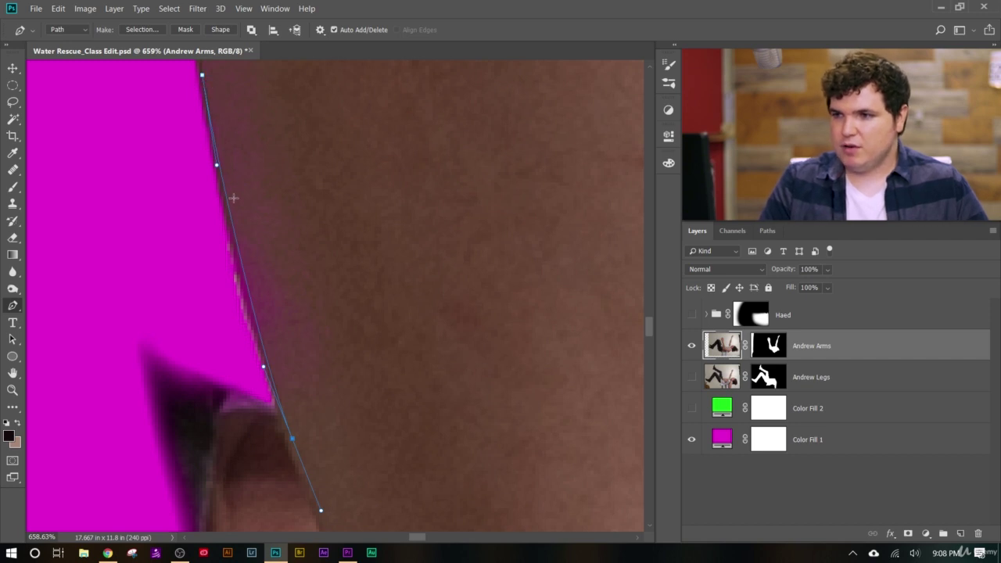
pyautogui.keyDown('alt'); pyautogui.click(217, 164); pyautogui.keyUp('alt')
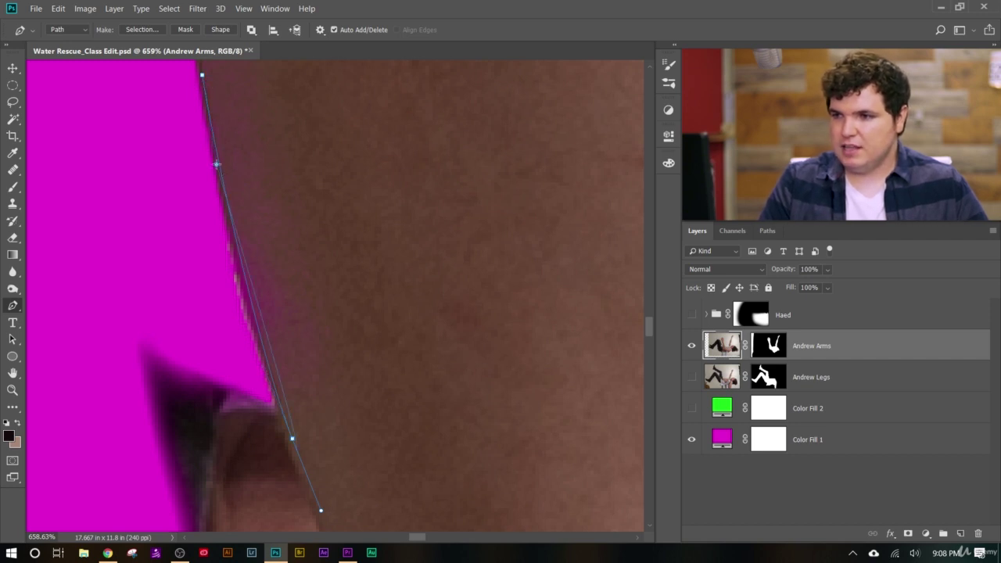
pyautogui.hotkey('ctrl', 'z')
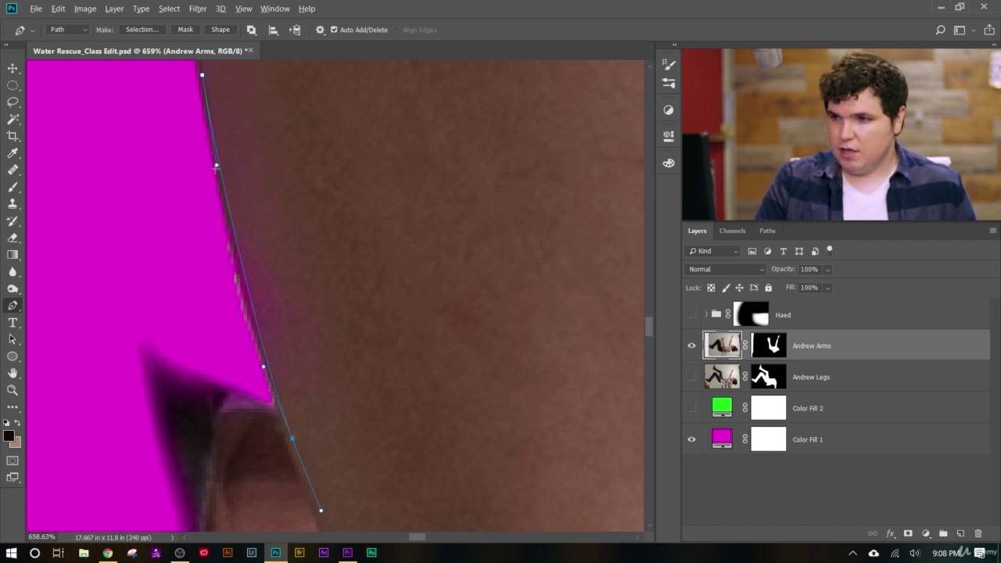
pyautogui.moveTo(216, 166); pyautogui.dragTo(318, 249)
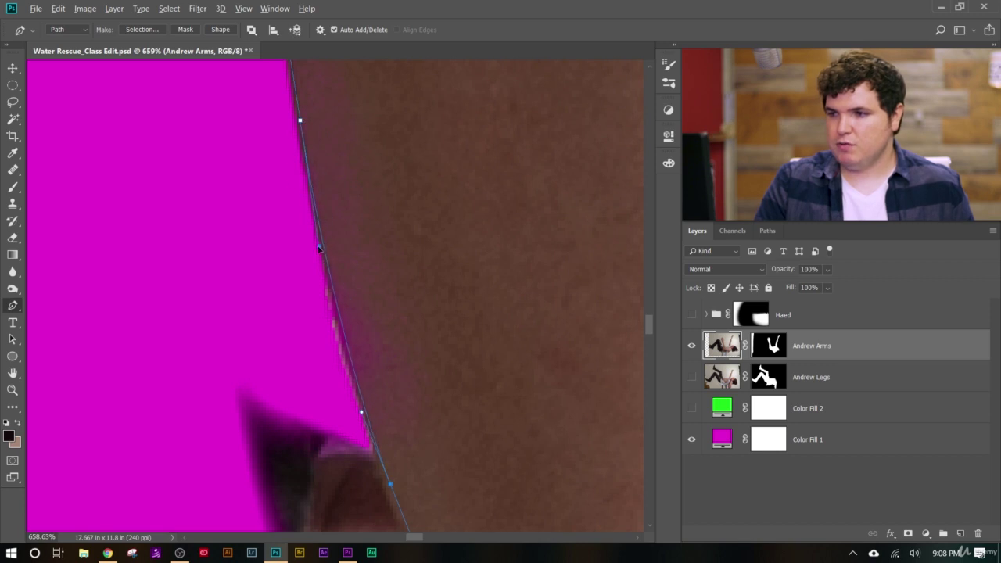
pyautogui.scroll(3, 338, 274)
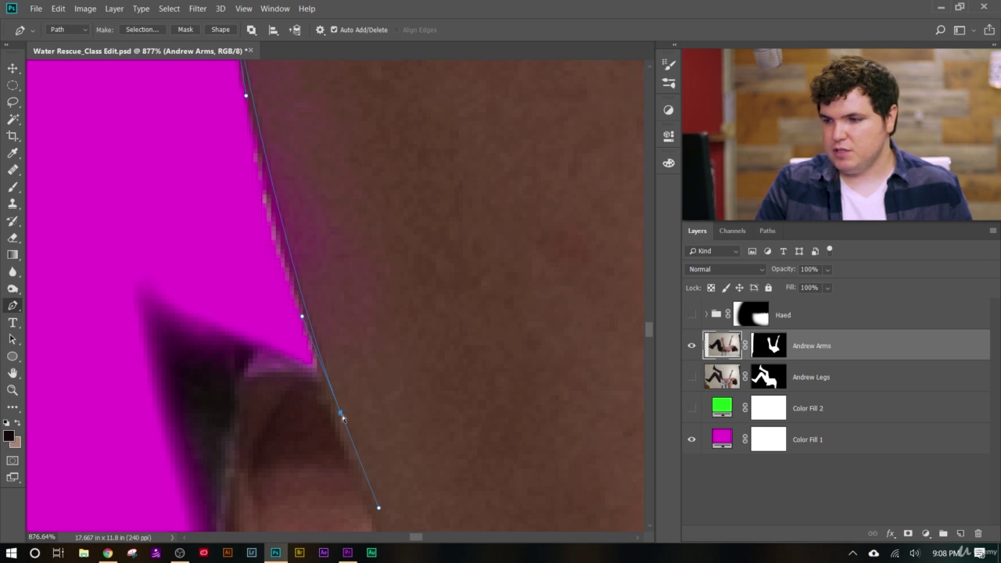
pyautogui.moveTo(336, 400)
pyautogui.mouseDown()
pyautogui.moveTo(311, 356)
pyautogui.moveTo(314, 413)
pyautogui.moveTo(336, 410)
pyautogui.mouseUp()
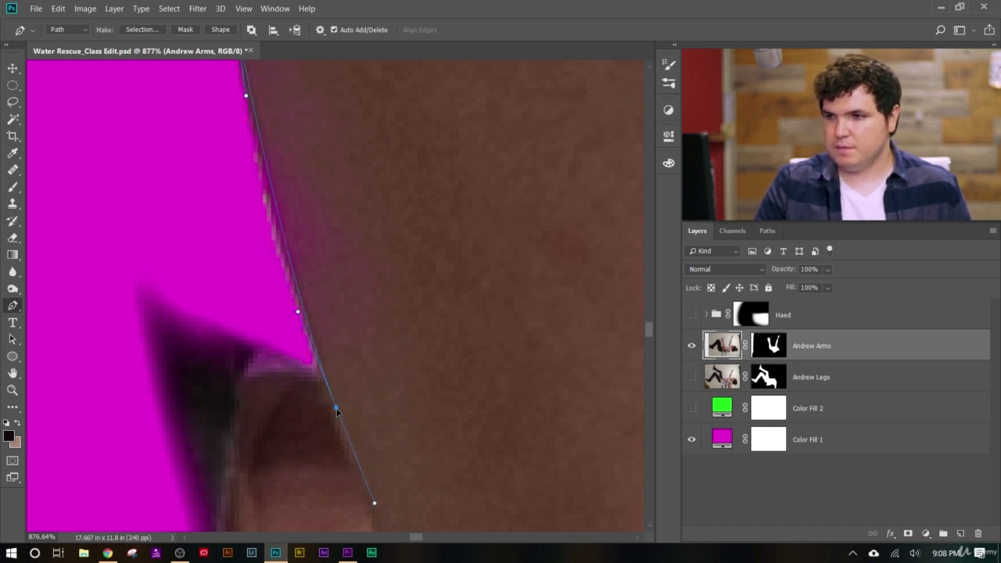
pyautogui.scroll(-10, 438, 401)
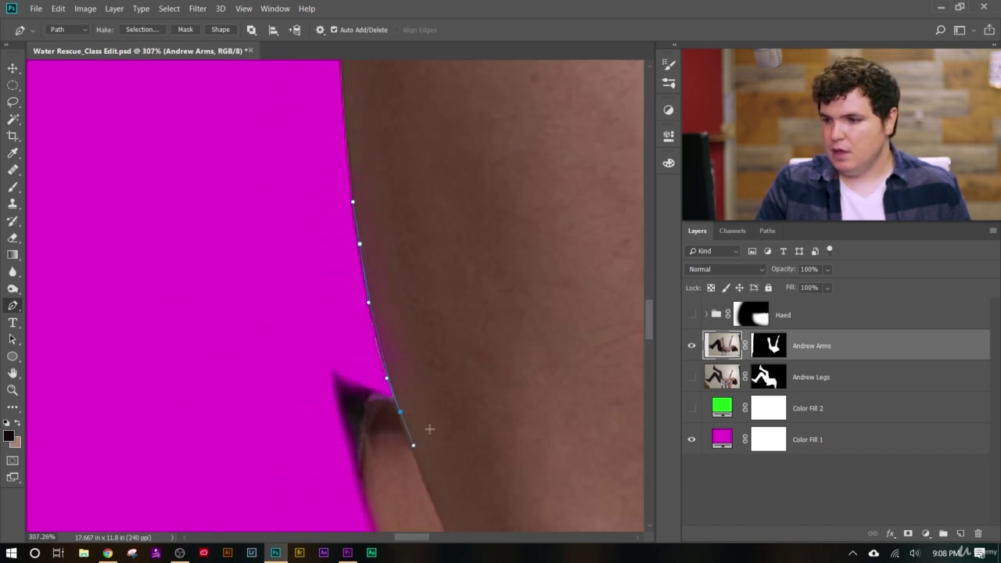
pyautogui.scroll(4, 439, 487)
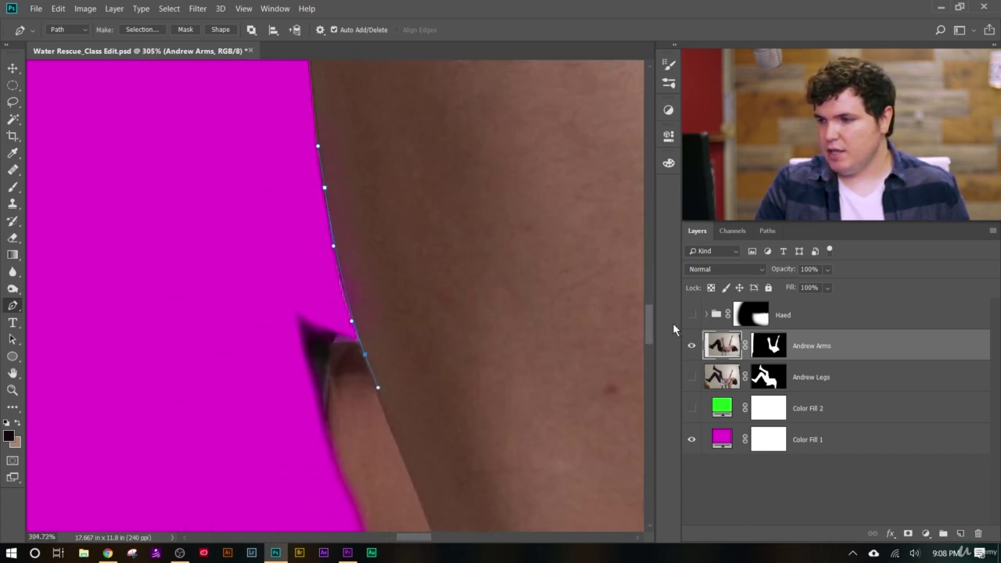
pyautogui.moveTo(650, 324); pyautogui.dragTo(652, 341)
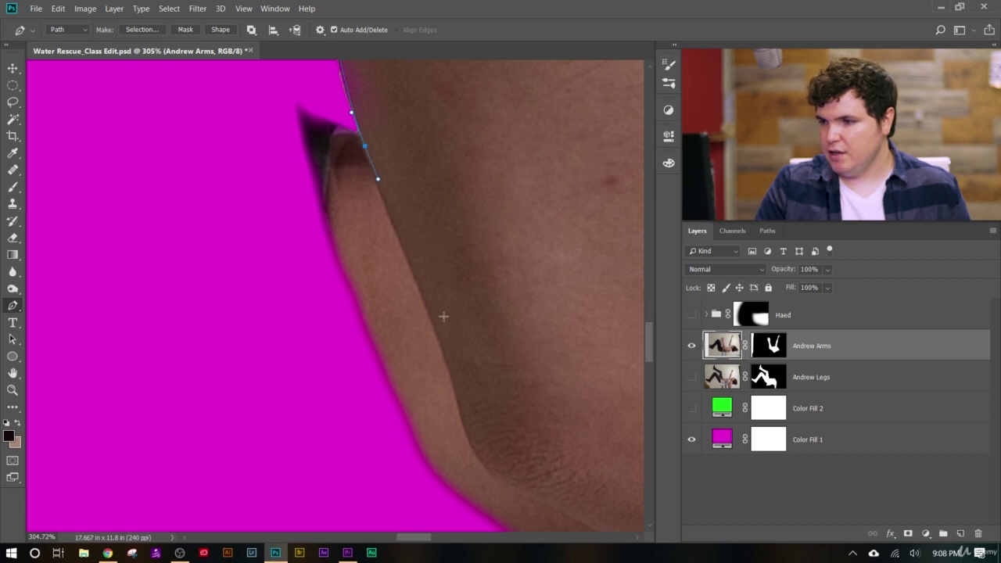
# Add a smooth anchor point farther down the arm's edge and adjust the preceding anchor's direction handle to follow the edge.
pyautogui.moveTo(431, 309); pyautogui.dragTo(439, 342)
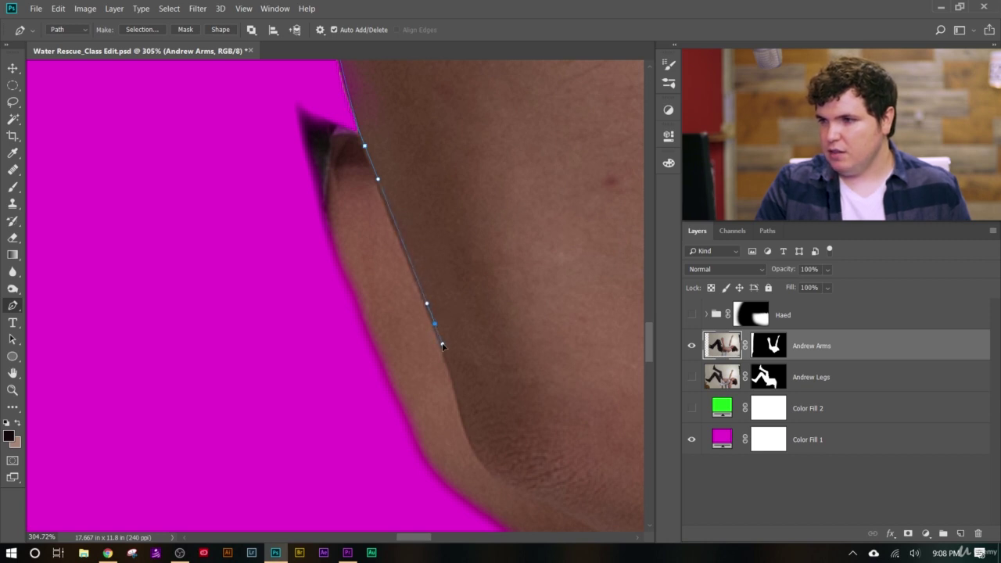
pyautogui.scroll(3, 368, 185)
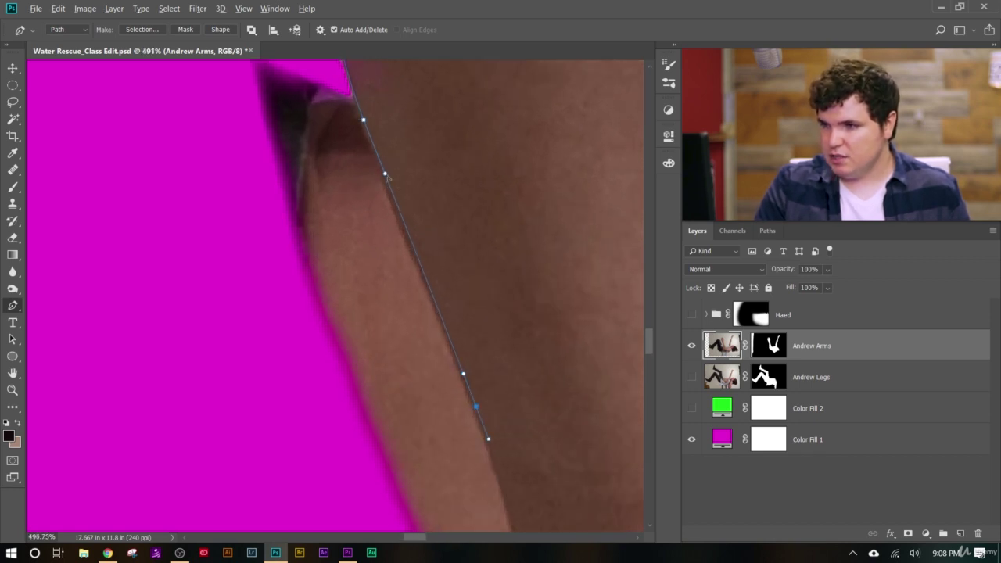
pyautogui.moveTo(385, 174)
pyautogui.mouseDown()
pyautogui.moveTo(387, 195)
pyautogui.moveTo(384, 179)
pyautogui.mouseUp()
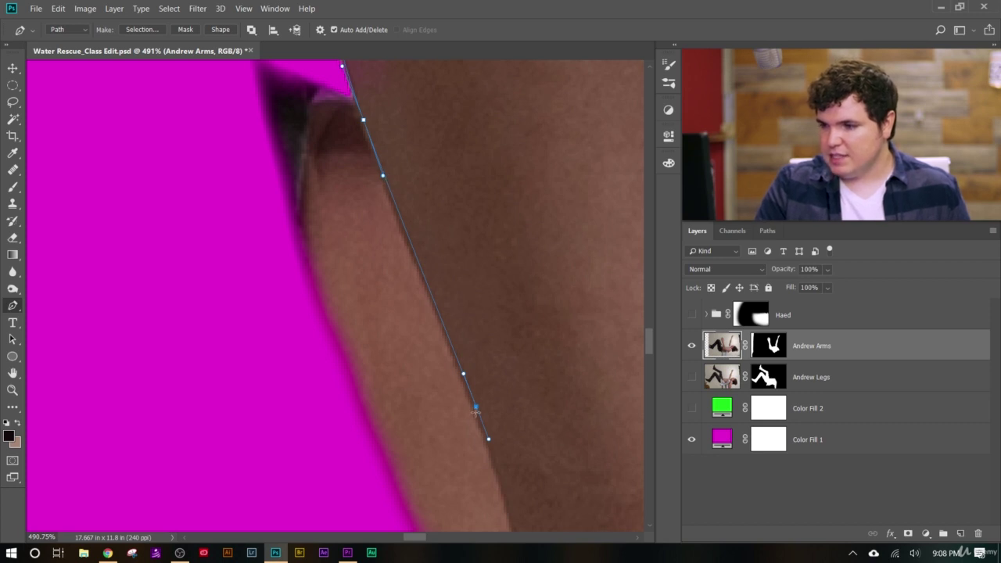
# Extend the Pen path with a smooth anchor point on the arm's edge just above the elbow bend.
pyautogui.moveTo(417, 538); pyautogui.dragTo(426, 537)
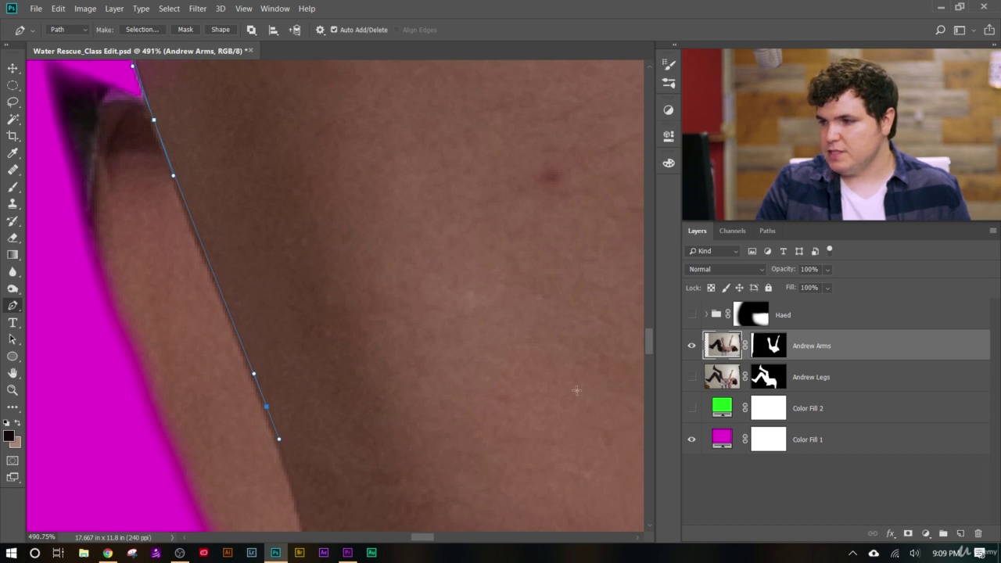
pyautogui.moveTo(654, 348)
pyautogui.mouseDown()
pyautogui.moveTo(653, 365)
pyautogui.moveTo(650, 356)
pyautogui.mouseUp()
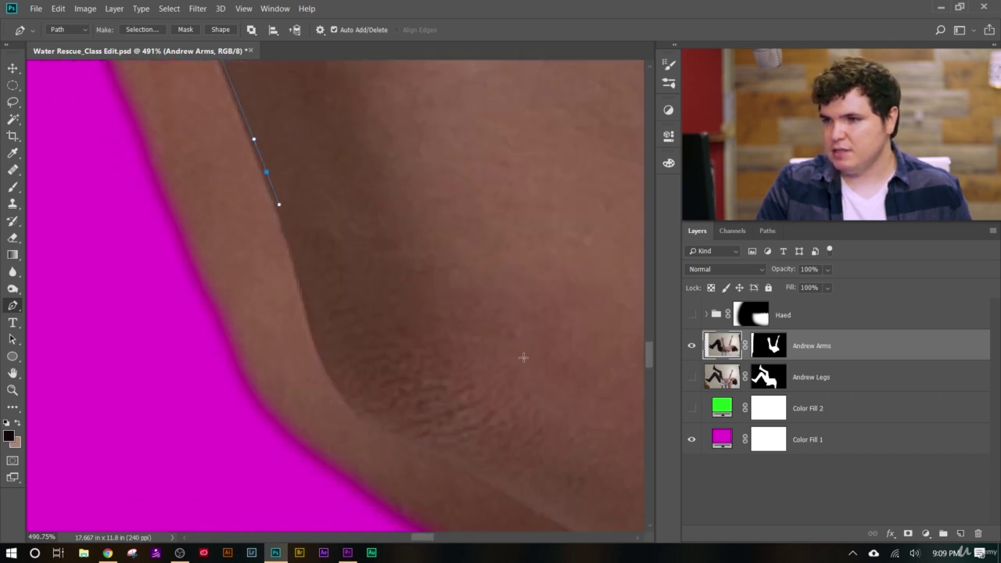
pyautogui.scroll(5, 295, 280)
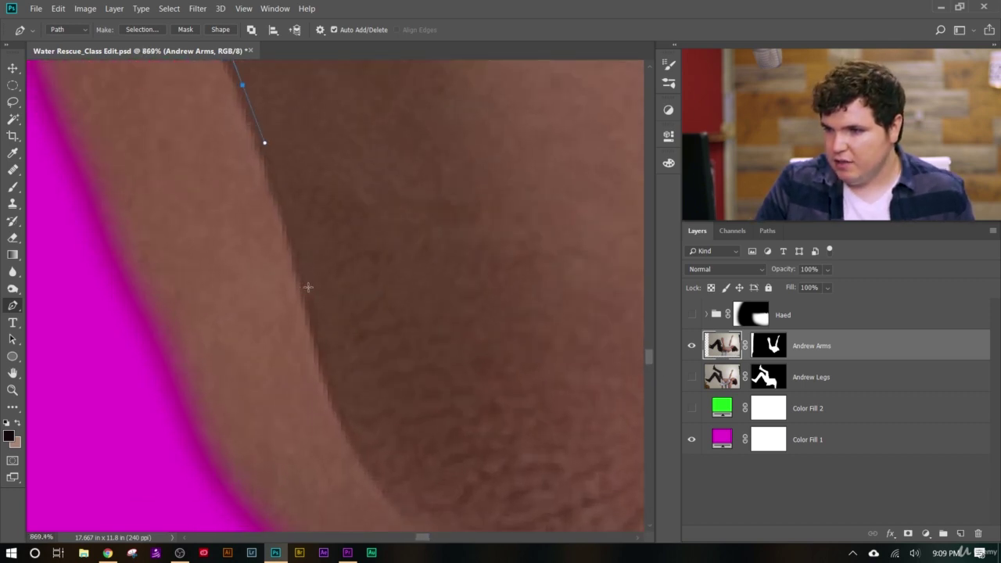
pyautogui.scroll(2, 293, 281)
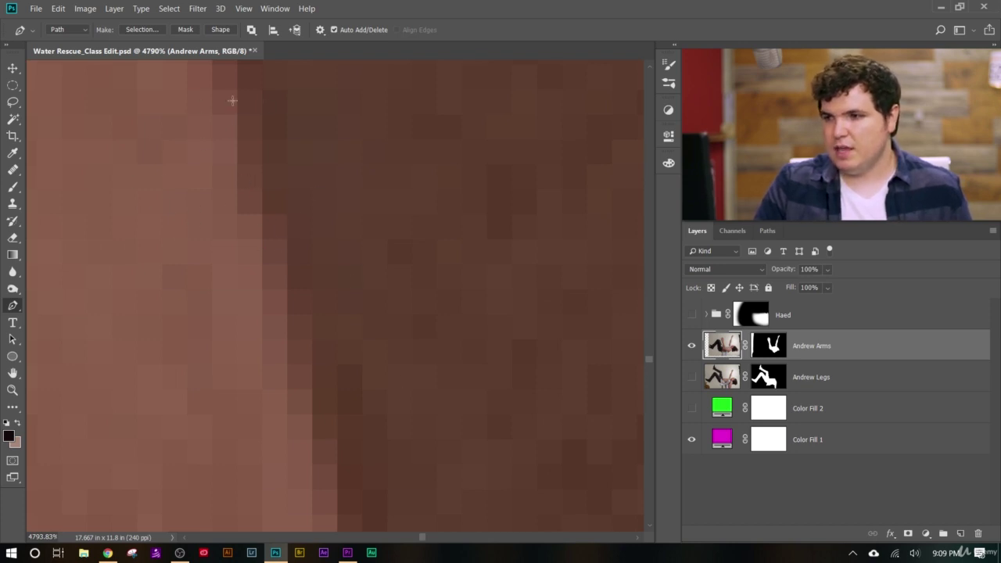
pyautogui.scroll(-10, 364, 313)
pyautogui.scroll(-2, 367, 339)
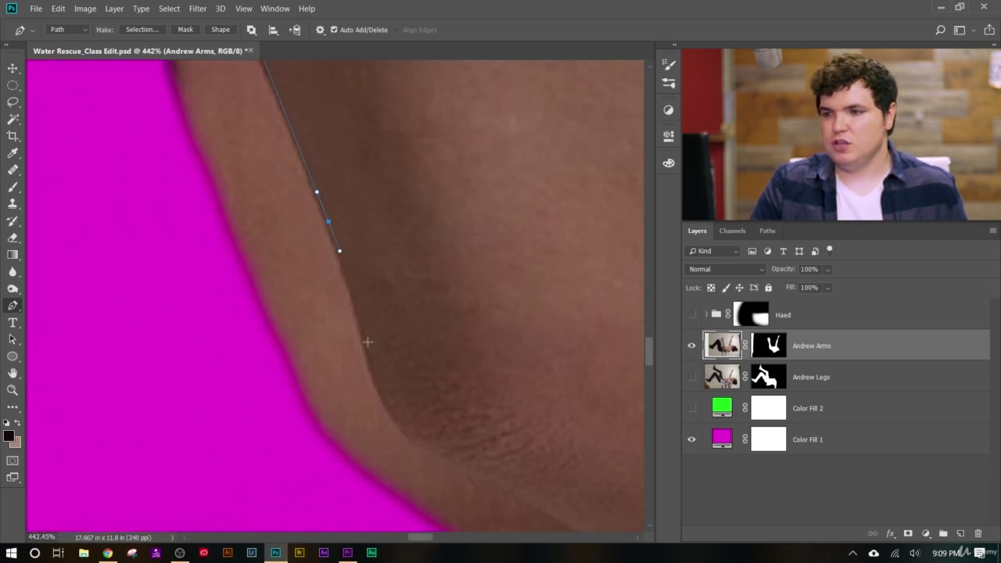
pyautogui.moveTo(358, 310); pyautogui.dragTo(363, 327)
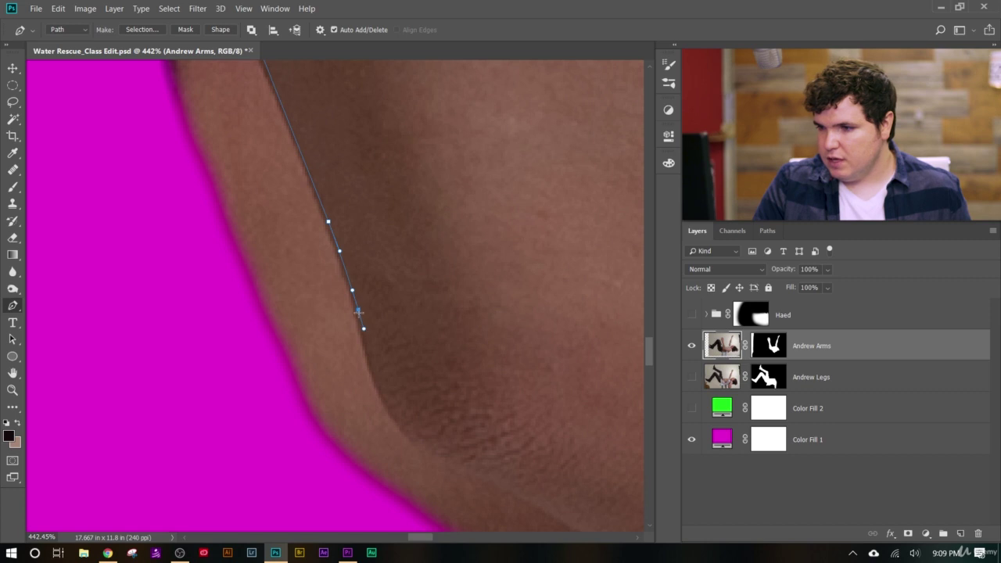
# Nudge the anchor above the elbow onto the edge and aim its outgoing direction handle independently along the arm's contour.
pyautogui.keyDown('alt'); pyautogui.click(357, 310); pyautogui.keyUp('alt')
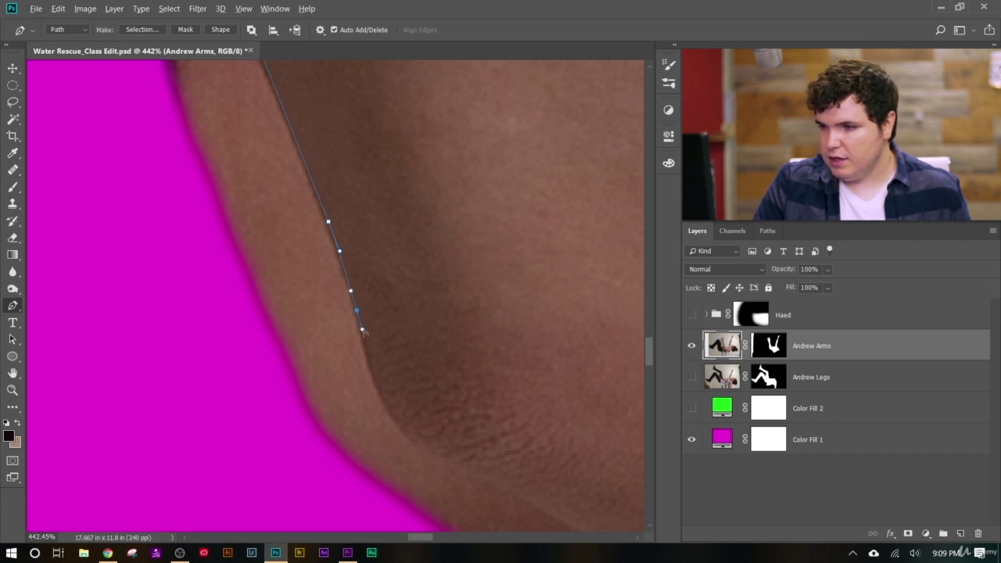
pyautogui.click(360, 337)
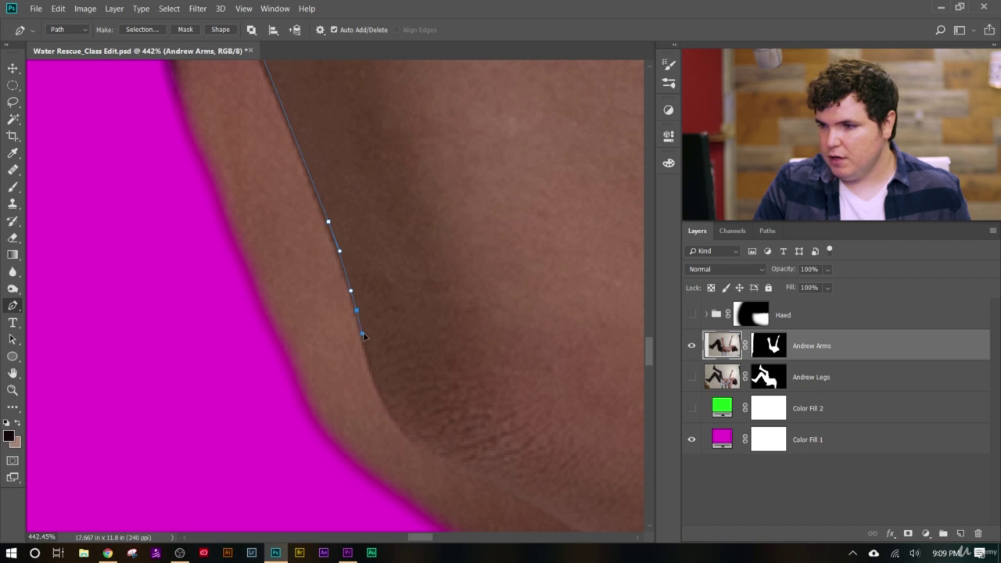
pyautogui.hotkey('ctrl', 'z')
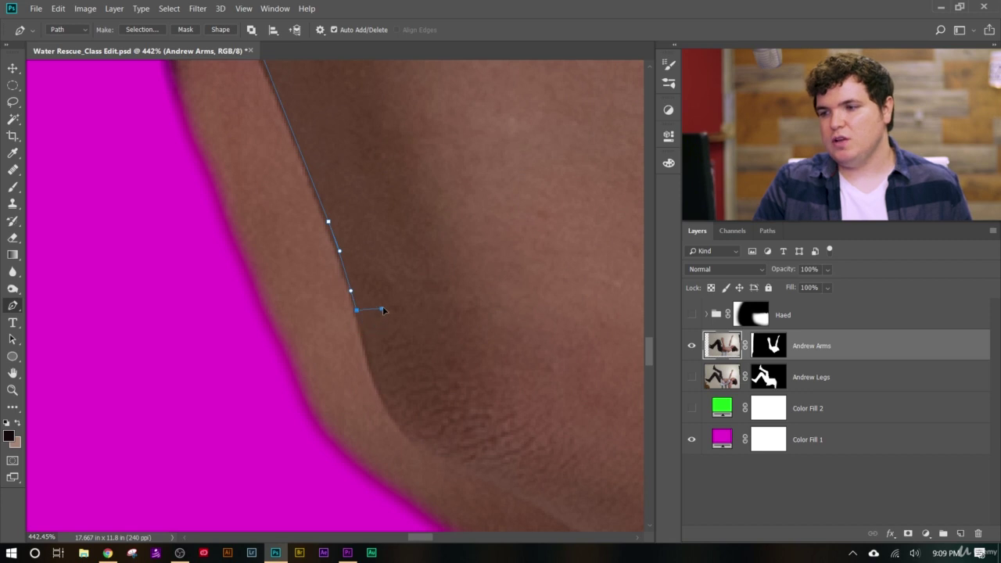
pyautogui.click(377, 359)
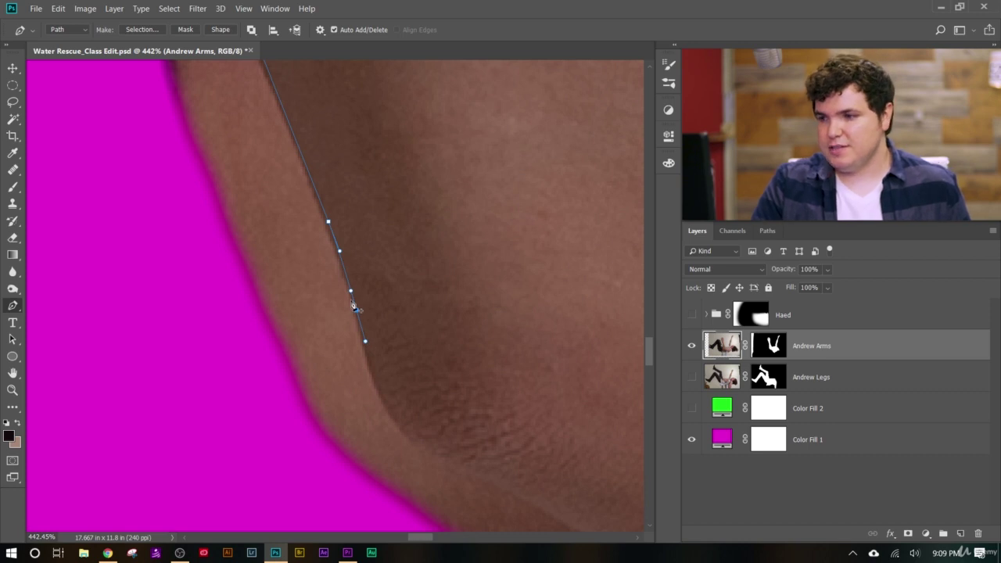
pyautogui.scroll(5, 369, 365)
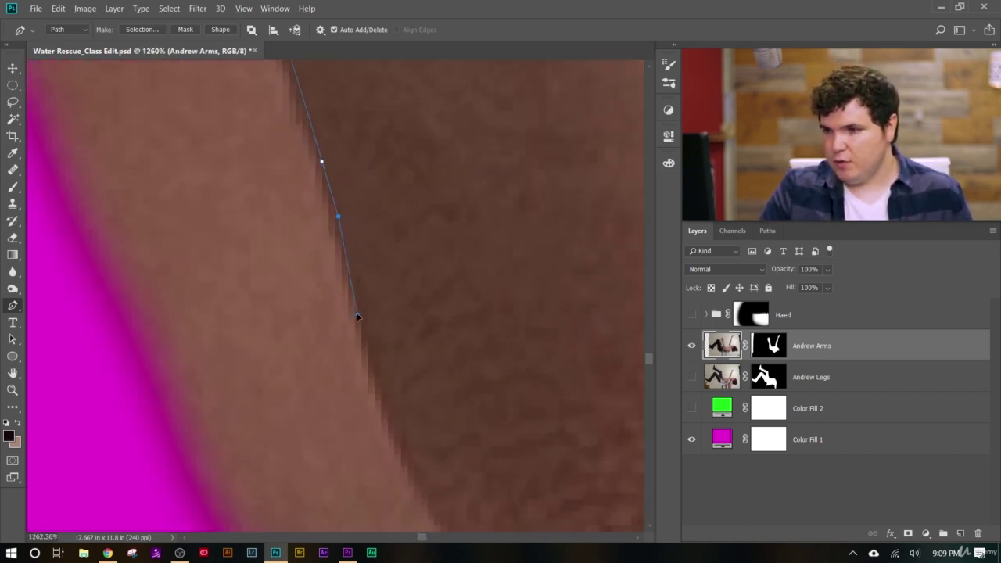
pyautogui.scroll(-3, 395, 325)
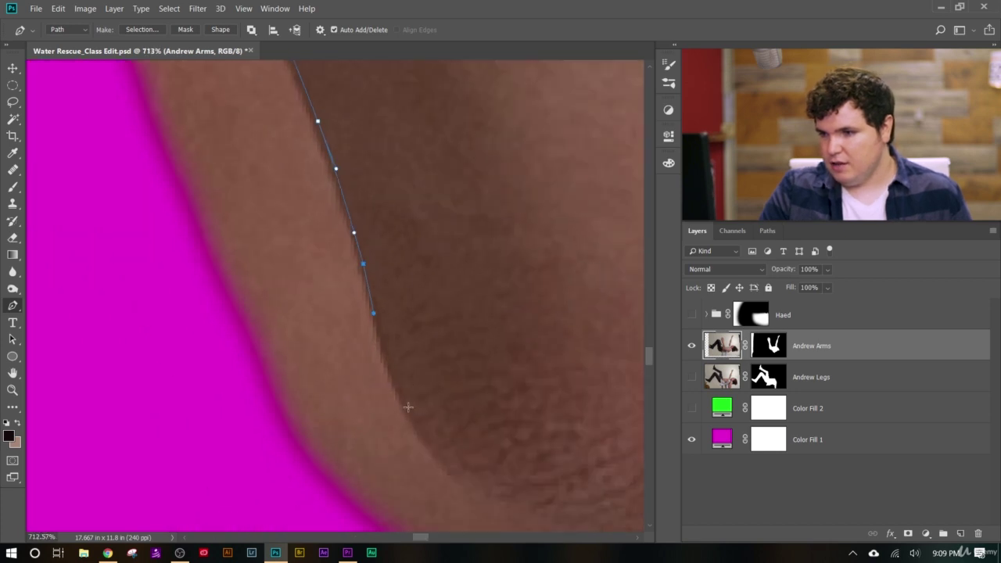
# Add a smooth anchor point at the start of the elbow bend, then fine-tune its direction handles and position against the edge.
pyautogui.click(409, 409)
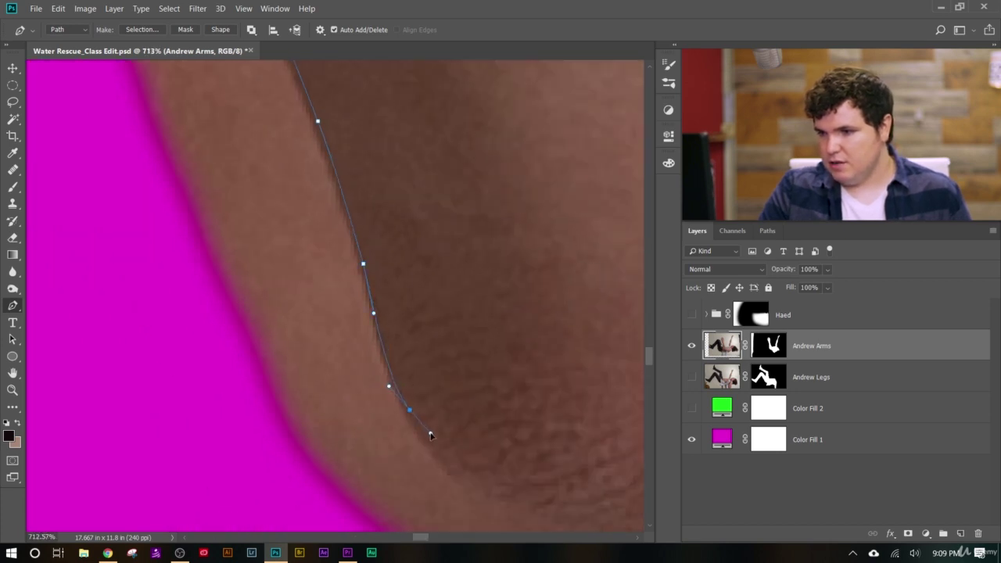
pyautogui.moveTo(431, 436); pyautogui.dragTo(431, 440)
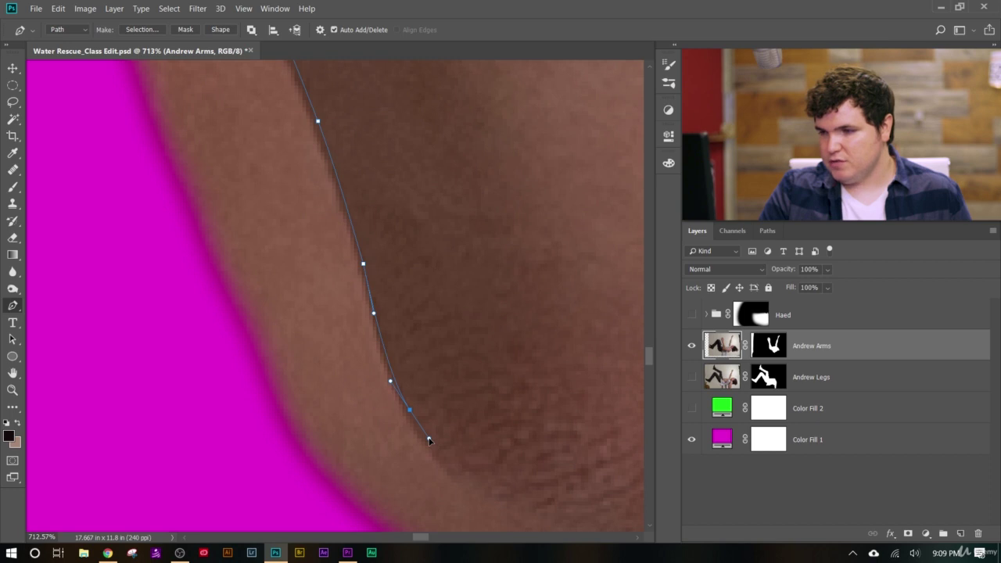
pyautogui.scroll(-5, 427, 539)
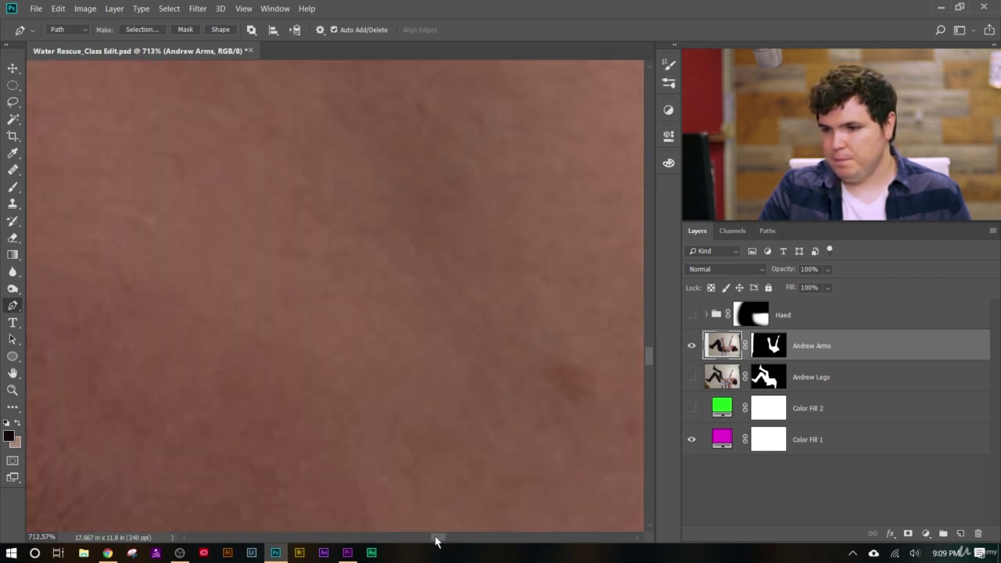
pyautogui.scroll(-2, 436, 539)
pyautogui.scroll(3, 250, 439)
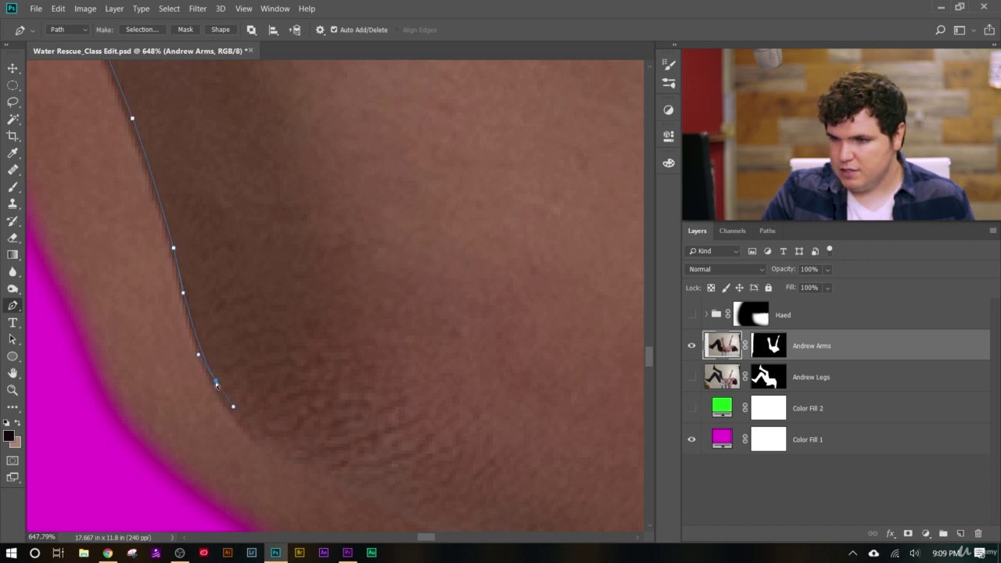
pyautogui.moveTo(216, 382); pyautogui.dragTo(215, 390)
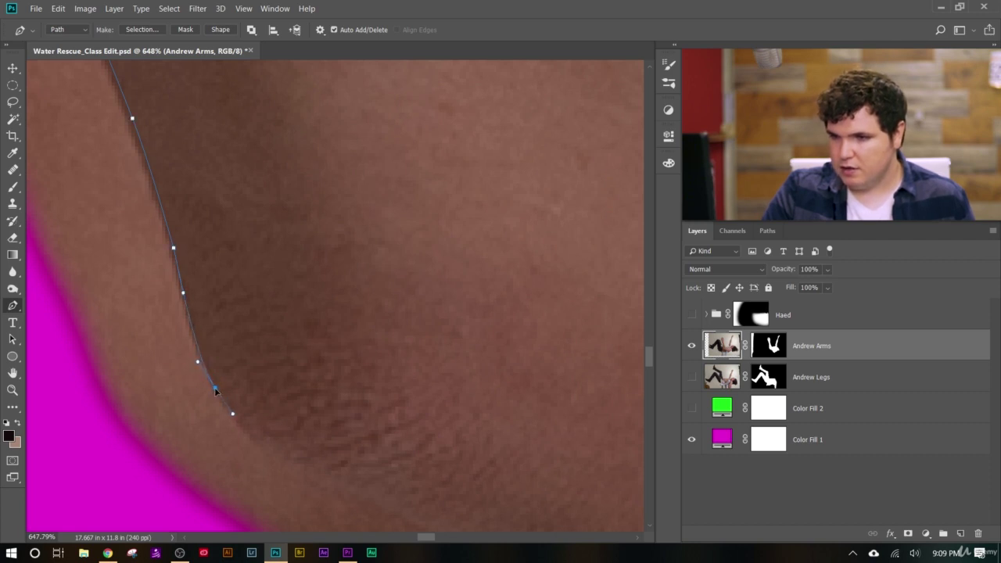
# Continue the path around the elbow with two smooth anchor points, directing the curve along the arm's lower edge.
pyautogui.scroll(-4, 227, 407)
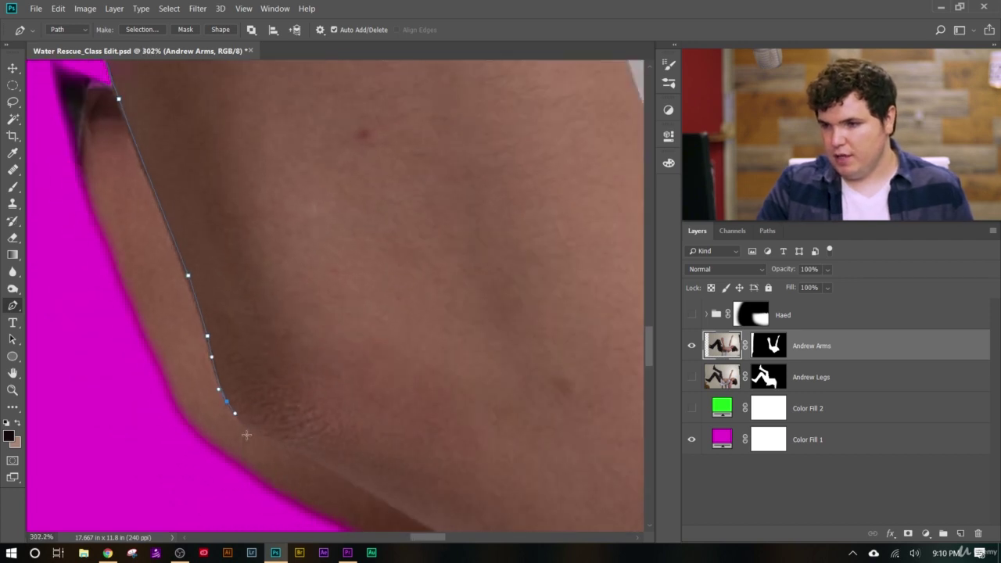
pyautogui.scroll(4, 247, 436)
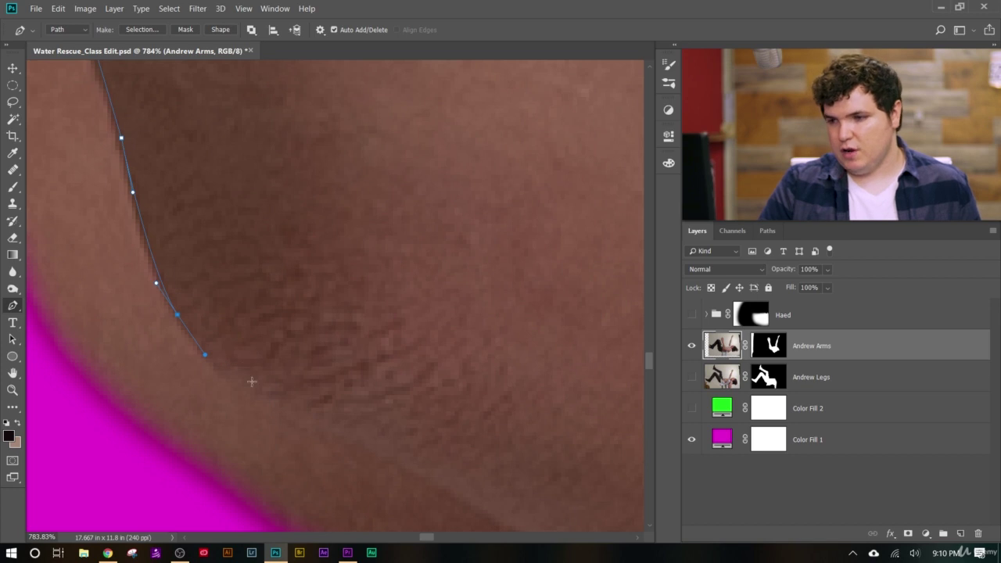
pyautogui.moveTo(251, 384); pyautogui.dragTo(281, 401)
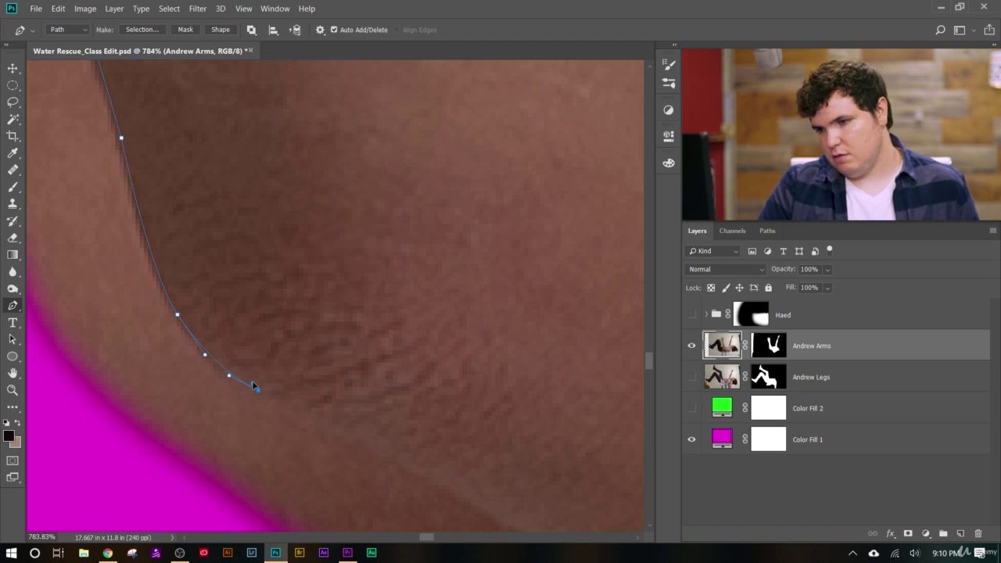
pyautogui.click(289, 408)
pyautogui.moveTo(313, 421); pyautogui.dragTo(331, 431)
pyautogui.scroll(-2, 421, 474)
pyautogui.scroll(-6, 436, 475)
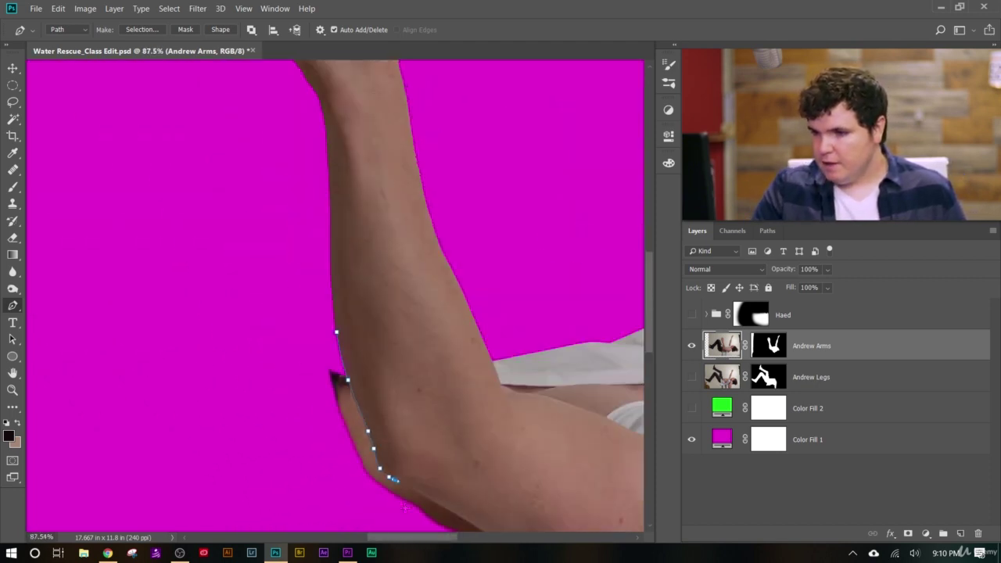
# Move the last anchor farther along the arm's lower edge and add another smooth anchor point beyond it.
pyautogui.scroll(4, 429, 489)
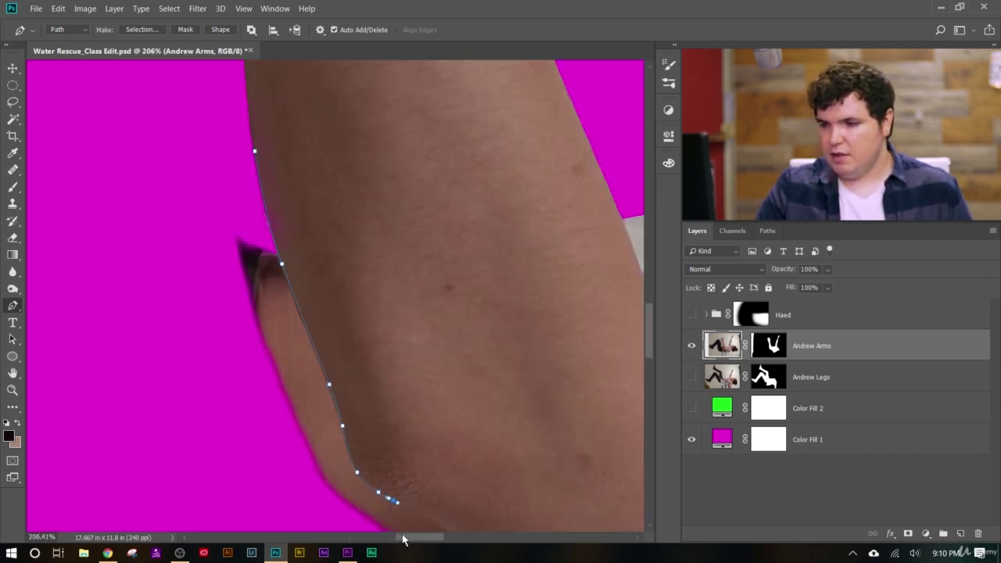
pyautogui.moveTo(405, 538); pyautogui.dragTo(413, 537)
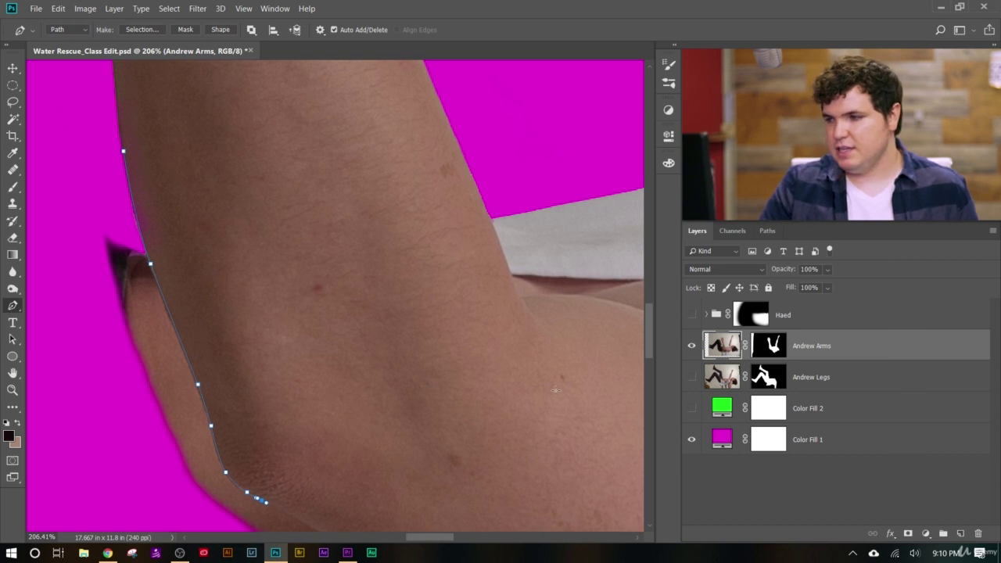
pyautogui.moveTo(649, 315); pyautogui.dragTo(651, 320)
pyautogui.scroll(5, 290, 199)
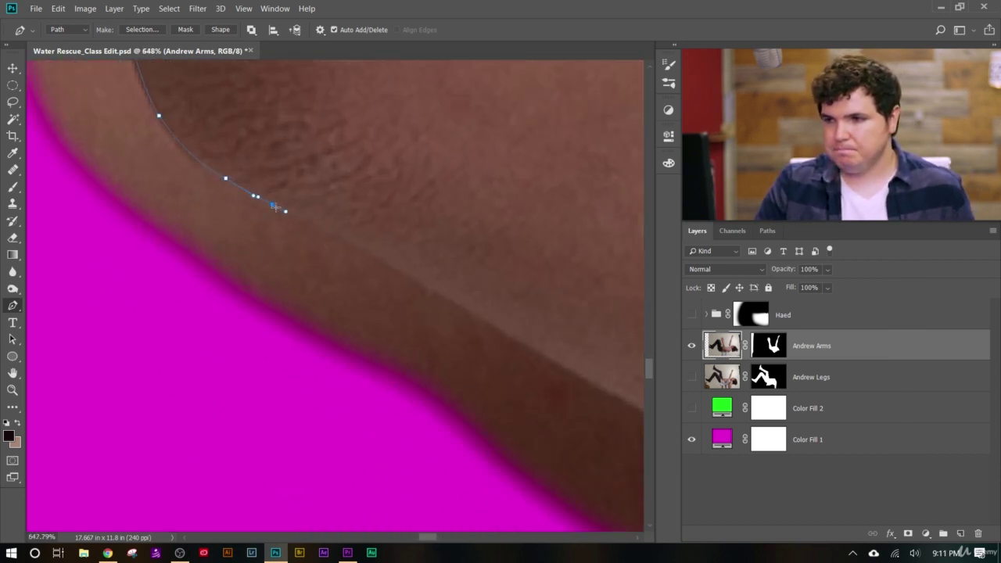
pyautogui.moveTo(273, 206); pyautogui.dragTo(309, 221)
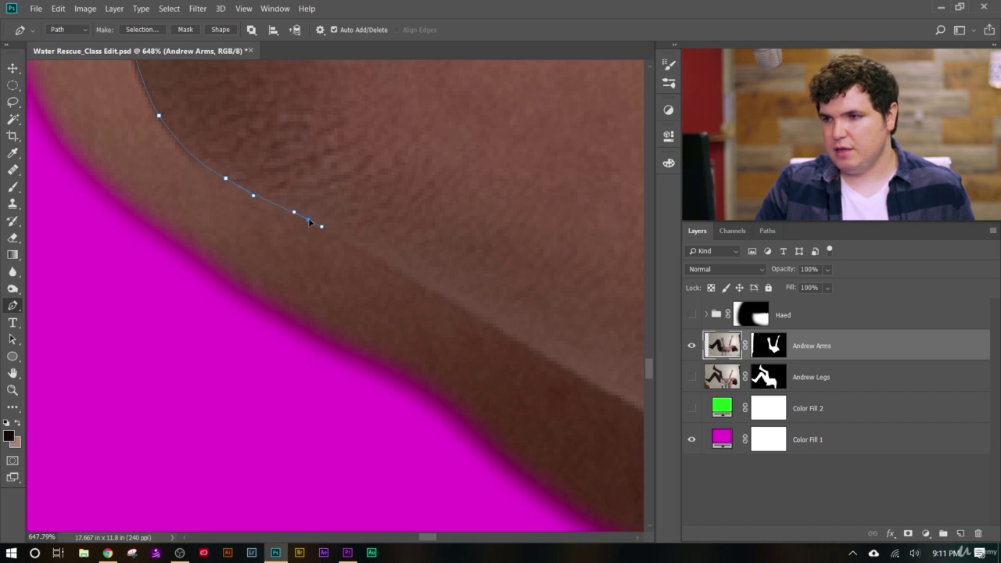
pyautogui.moveTo(453, 303); pyautogui.dragTo(485, 317)
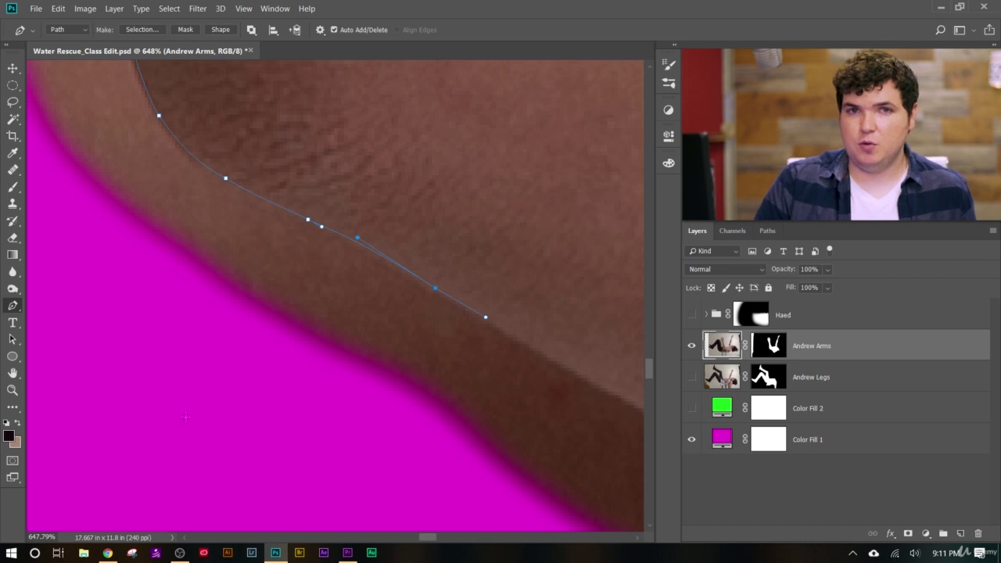
# Lengthen the last anchor's outgoing handle, shift the anchor along the lower edge, and extend the path with two more smooth anchors.
pyautogui.moveTo(432, 542); pyautogui.dragTo(436, 542)
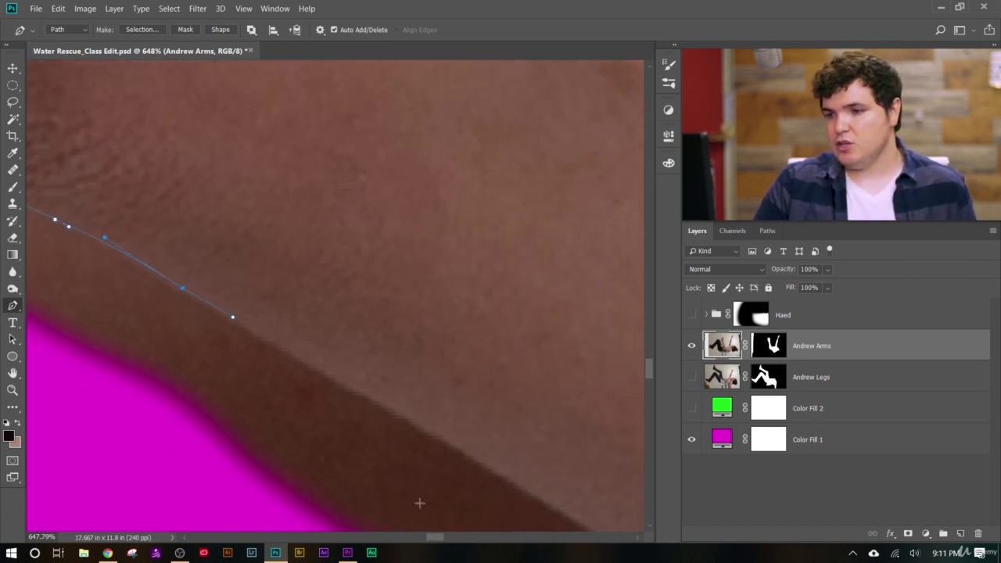
pyautogui.moveTo(651, 371); pyautogui.dragTo(652, 367)
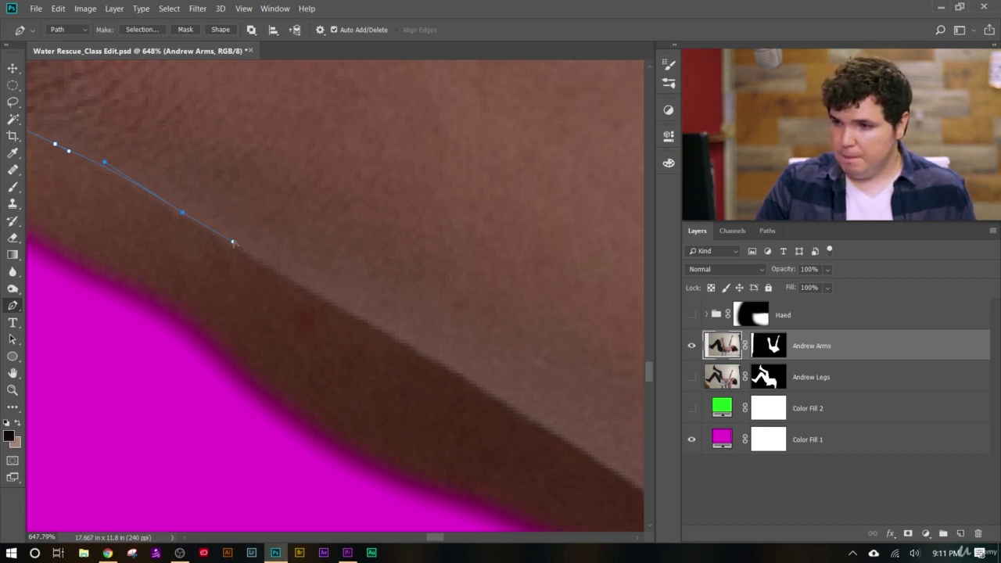
pyautogui.moveTo(233, 240)
pyautogui.mouseDown()
pyautogui.moveTo(244, 225)
pyautogui.moveTo(248, 250)
pyautogui.mouseUp()
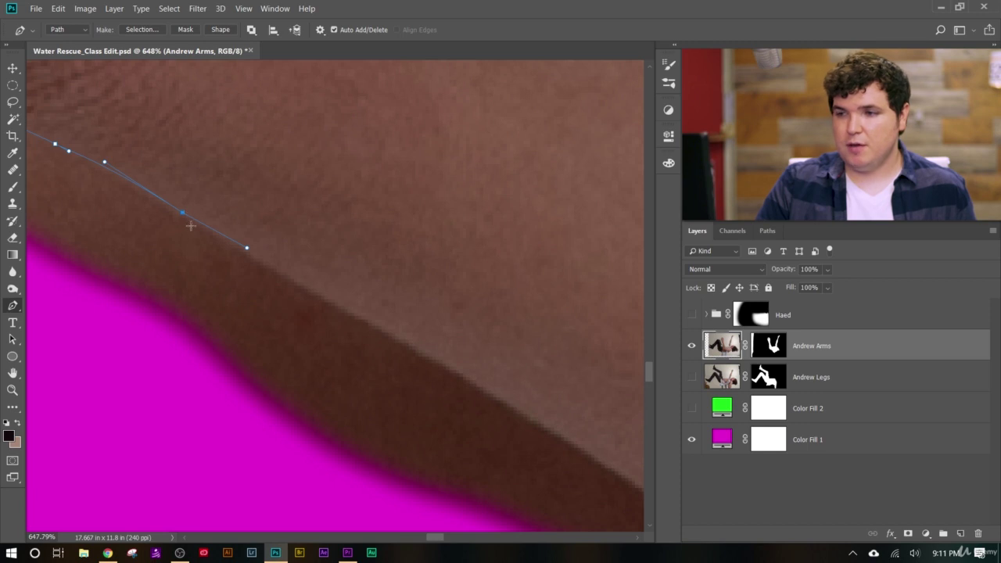
pyautogui.moveTo(183, 215)
pyautogui.mouseDown()
pyautogui.moveTo(189, 169)
pyautogui.moveTo(203, 214)
pyautogui.moveTo(196, 227)
pyautogui.mouseUp()
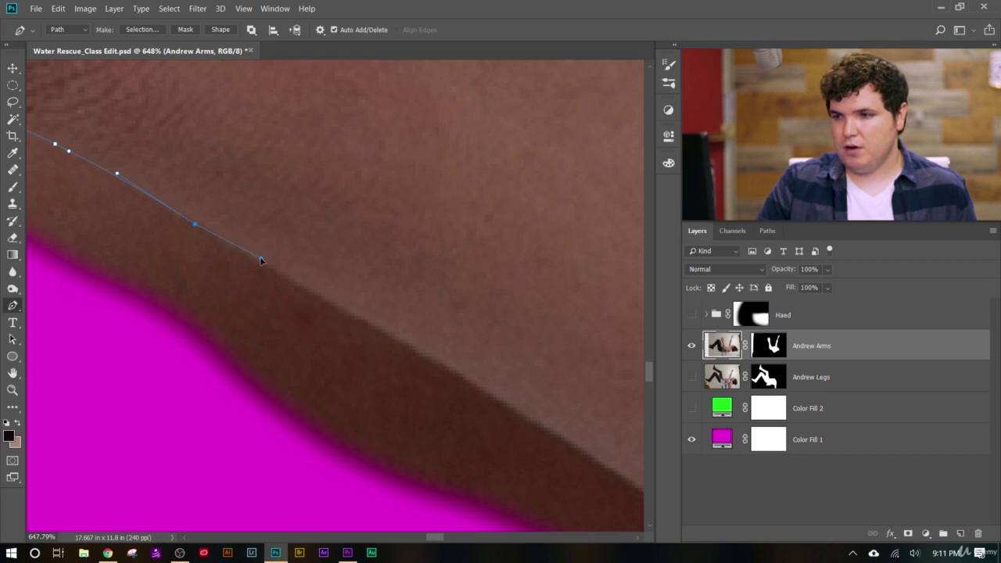
pyautogui.moveTo(376, 320)
pyautogui.mouseDown()
pyautogui.moveTo(419, 340)
pyautogui.moveTo(389, 330)
pyautogui.mouseUp()
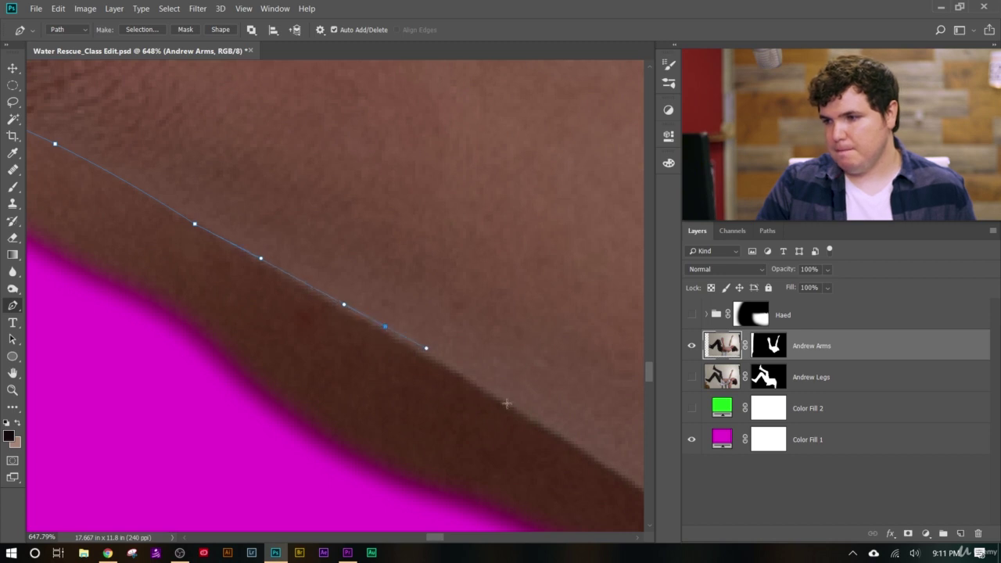
pyautogui.moveTo(544, 423); pyautogui.dragTo(554, 428)
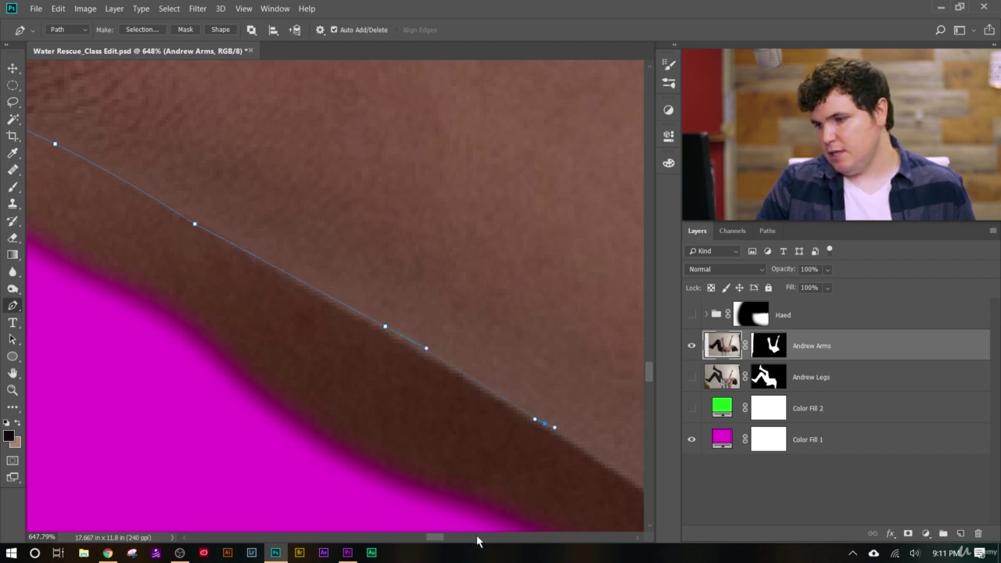
# Shift the last anchor along the arm's lower edge, extend its outgoing handle and add another smooth anchor farther along the edge.
pyautogui.moveTo(439, 537)
pyautogui.mouseDown()
pyautogui.moveTo(466, 542)
pyautogui.moveTo(443, 543)
pyautogui.mouseUp()
pyautogui.scroll(-3, 424, 464)
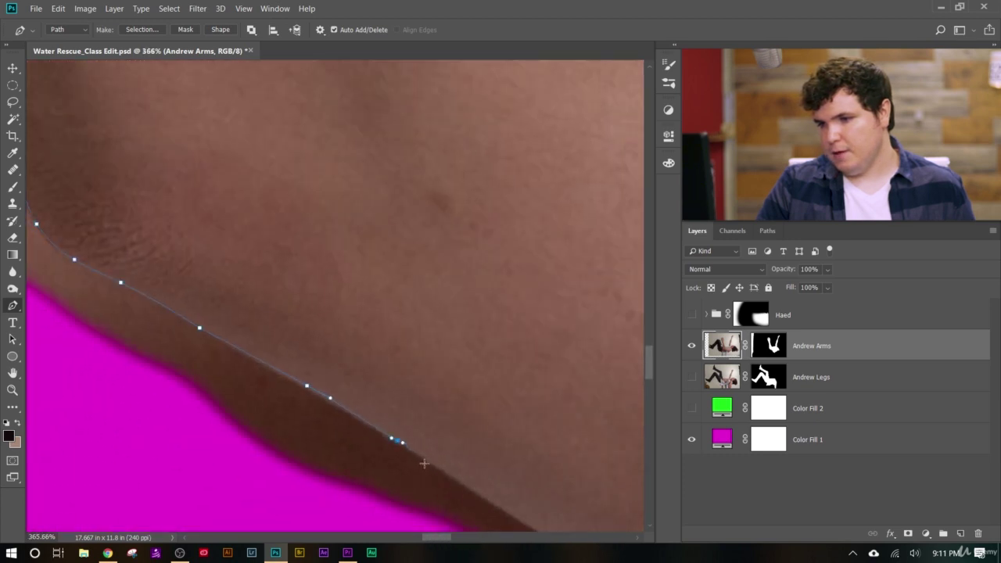
pyautogui.scroll(-10, 424, 464)
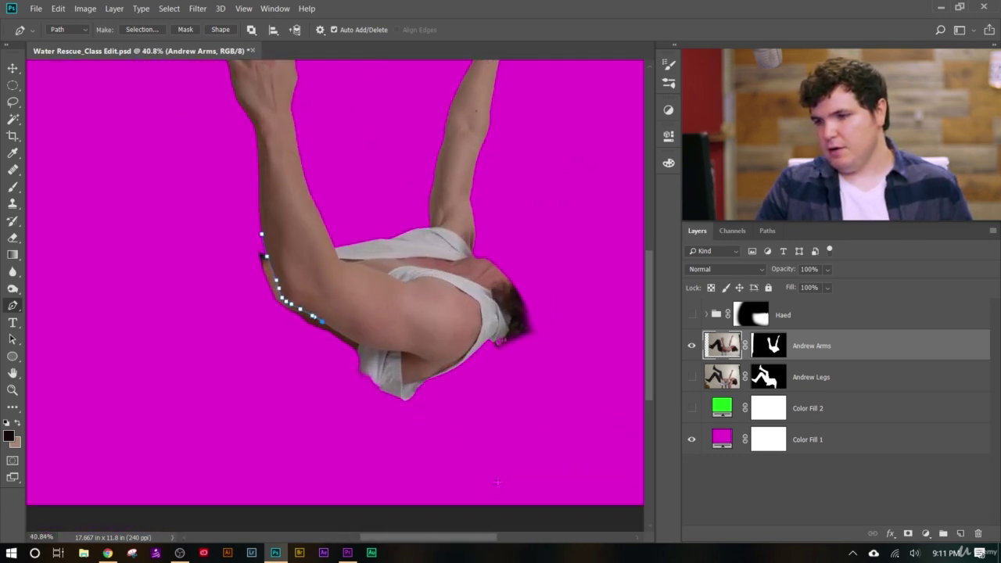
pyautogui.scroll(6, 356, 340)
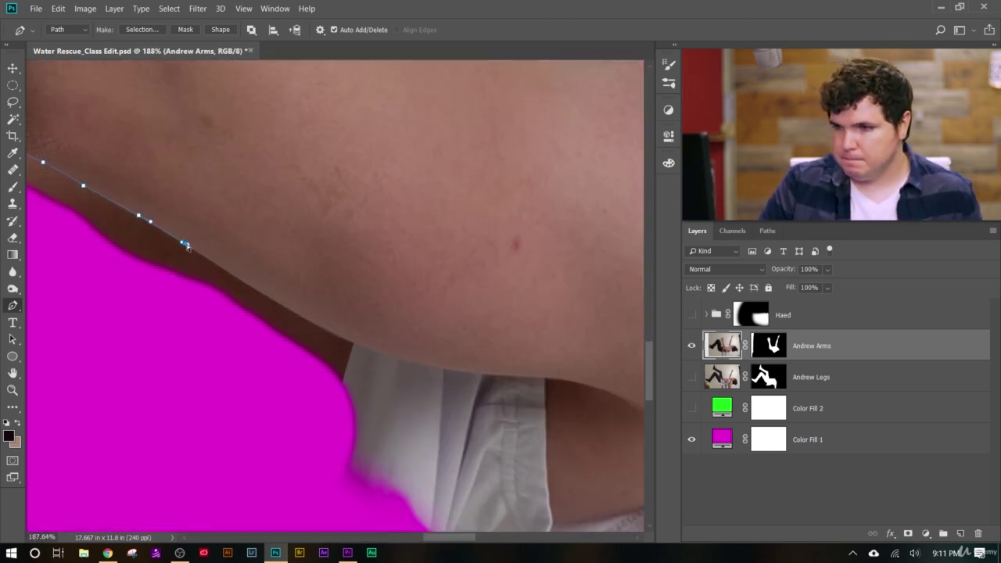
pyautogui.click(191, 246)
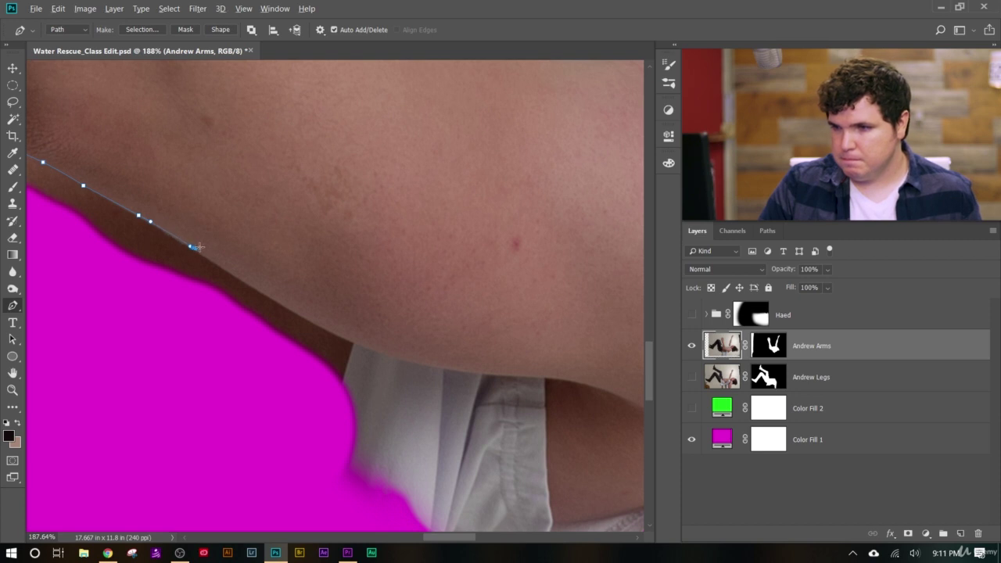
pyautogui.click(209, 262)
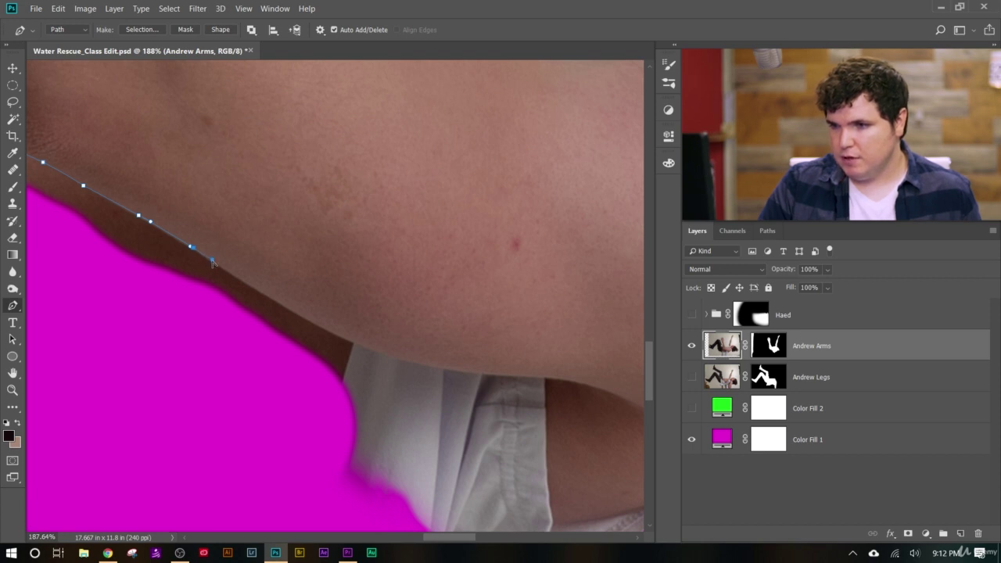
pyautogui.click(260, 289)
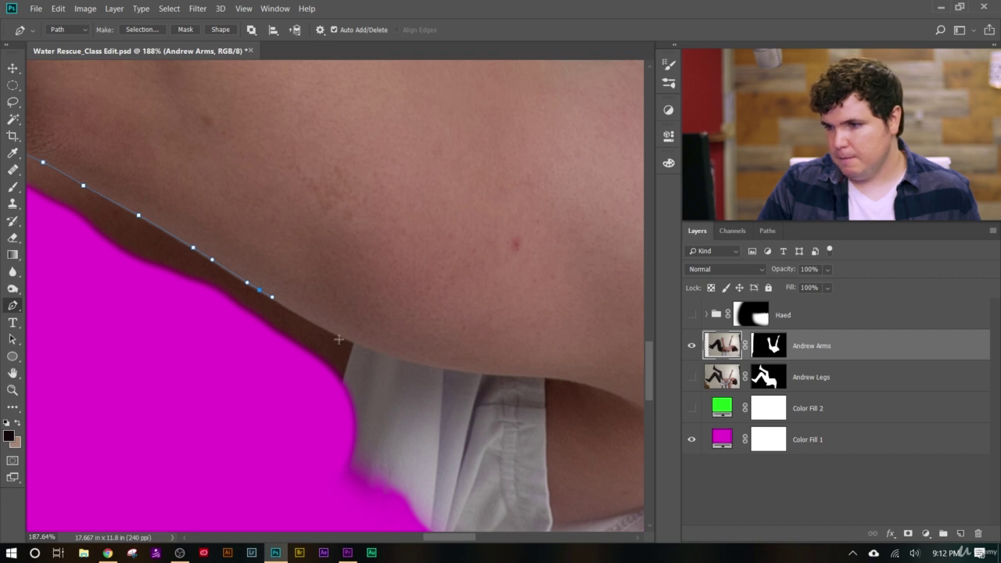
# Extend the path along the upper arm's underside with four smooth anchors, past the shirt fabric toward the armpit.
pyautogui.moveTo(335, 333); pyautogui.dragTo(351, 342)
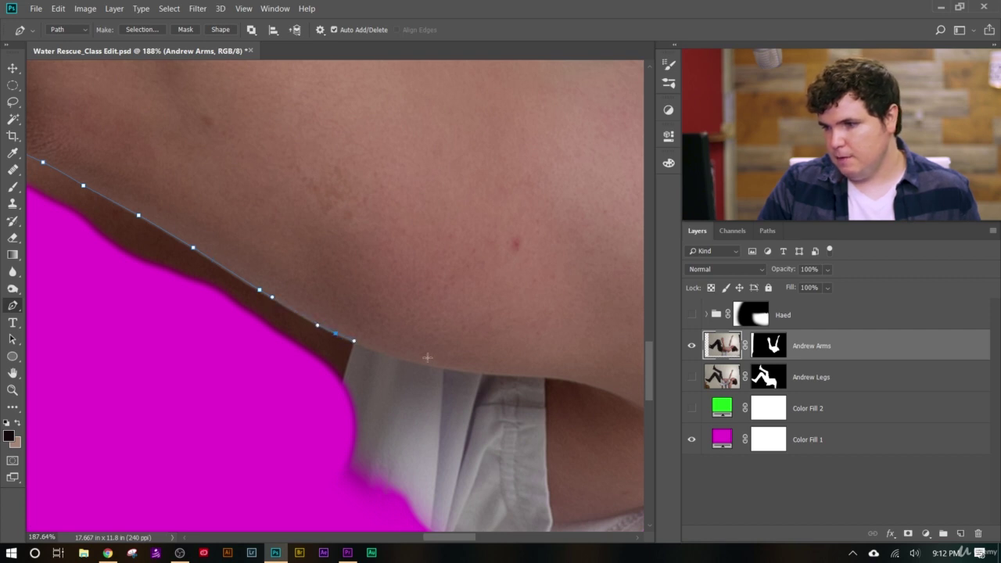
pyautogui.moveTo(424, 365); pyautogui.dragTo(449, 369)
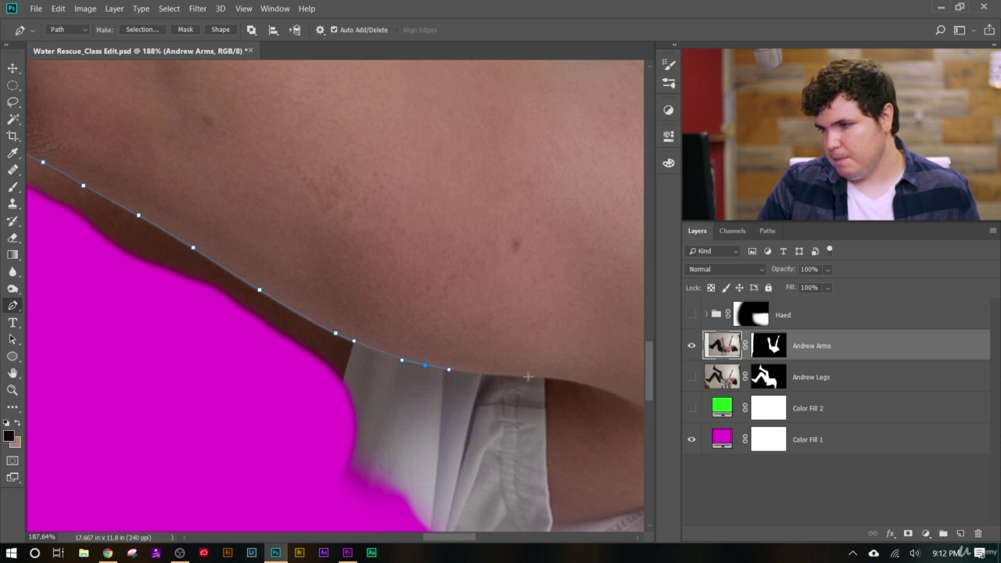
pyautogui.moveTo(538, 377); pyautogui.dragTo(557, 379)
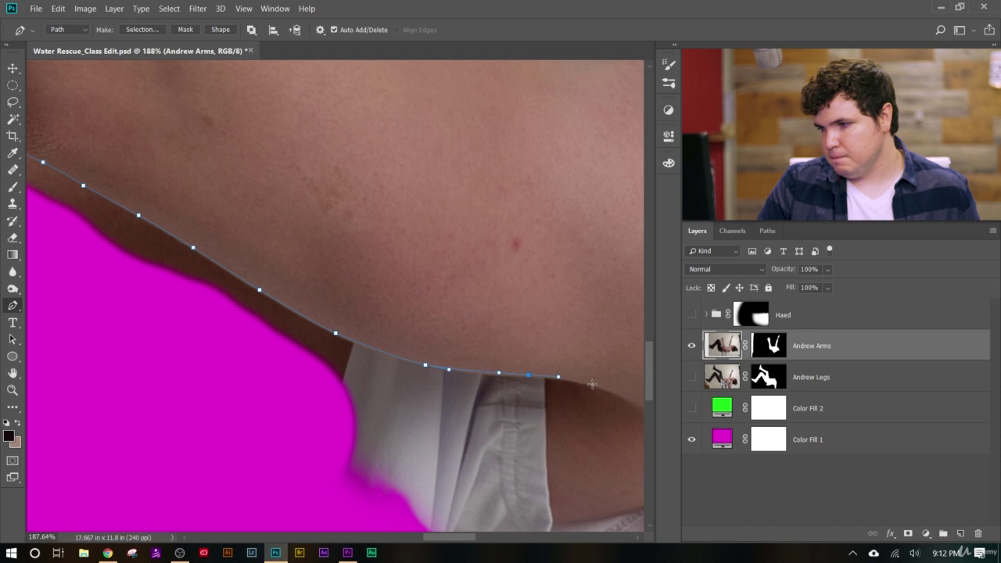
pyautogui.moveTo(597, 388); pyautogui.dragTo(605, 388)
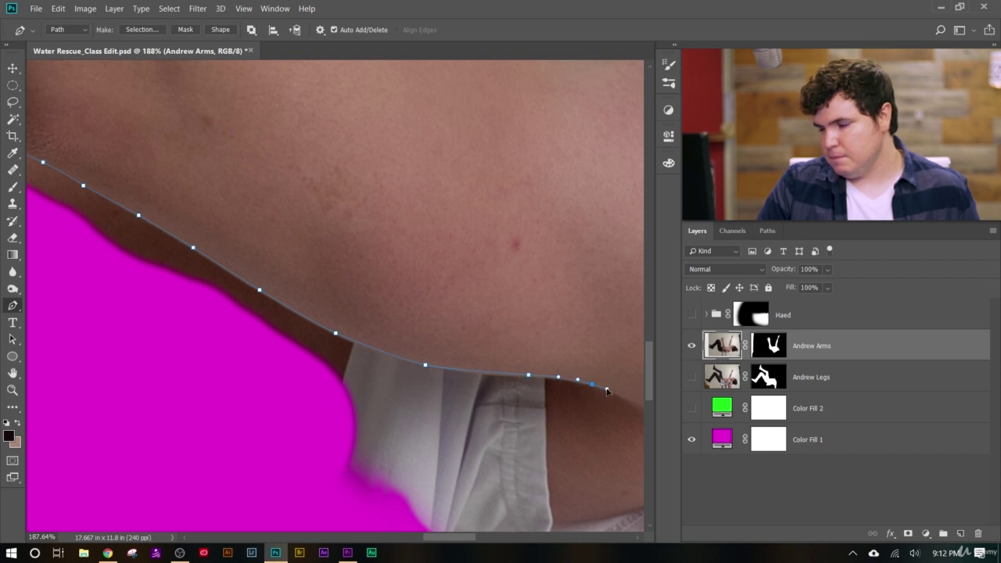
# Move the last anchor down onto the shirt and make the previous one a corner where the shirt's edge meets the arm.
pyautogui.scroll(-6, 607, 390)
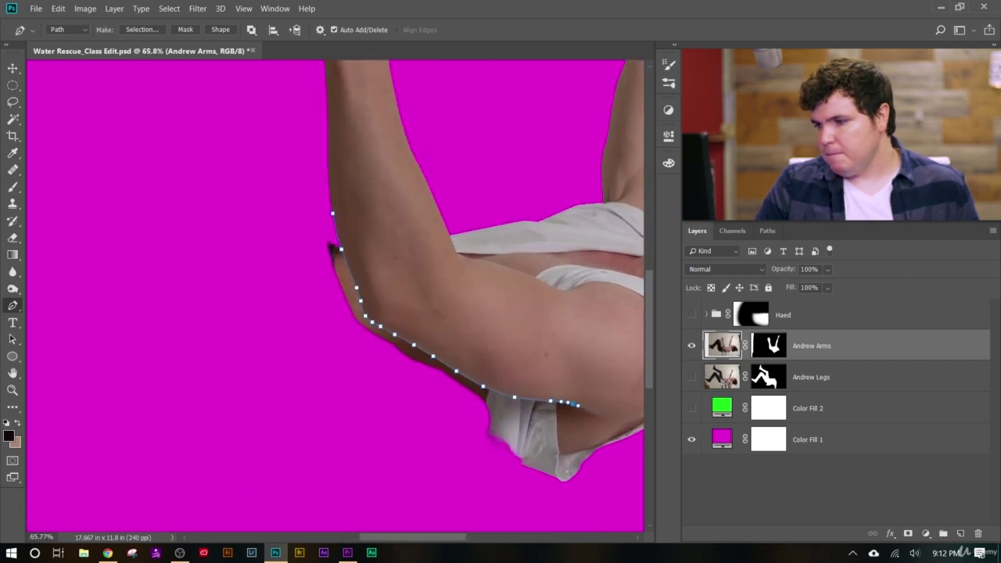
pyautogui.scroll(6, 563, 378)
pyautogui.scroll(-5, 563, 378)
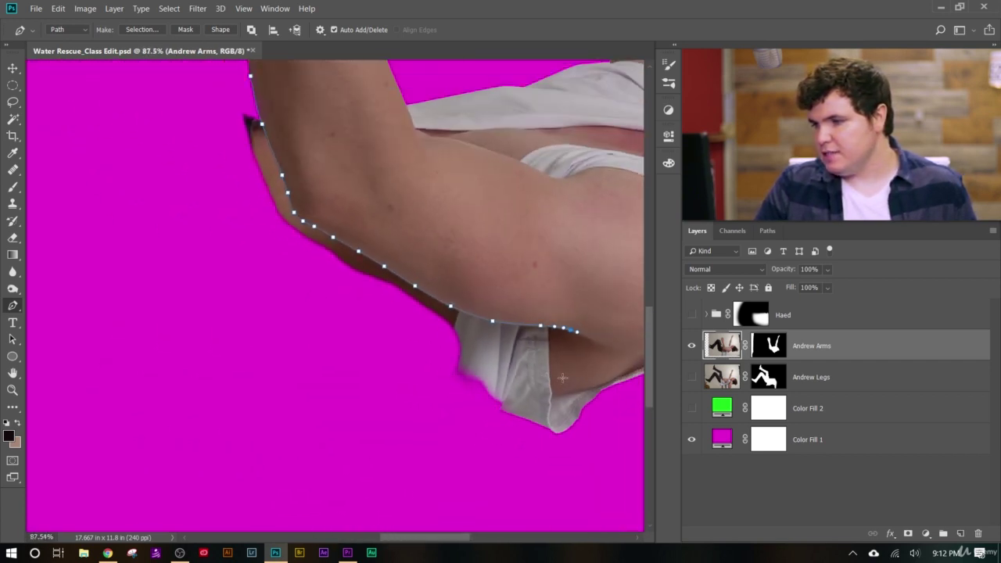
pyautogui.scroll(5, 562, 378)
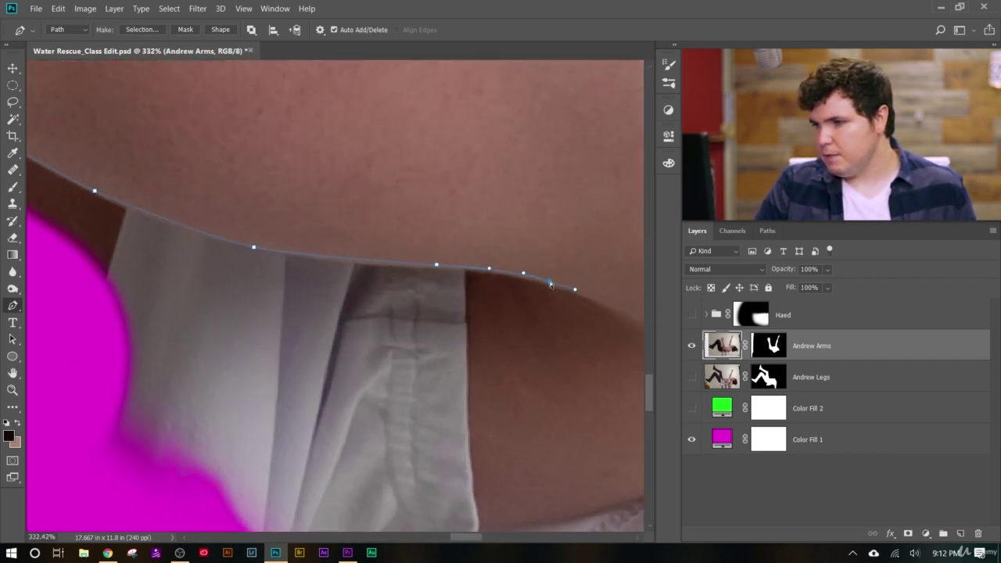
pyautogui.moveTo(551, 286); pyautogui.dragTo(452, 399)
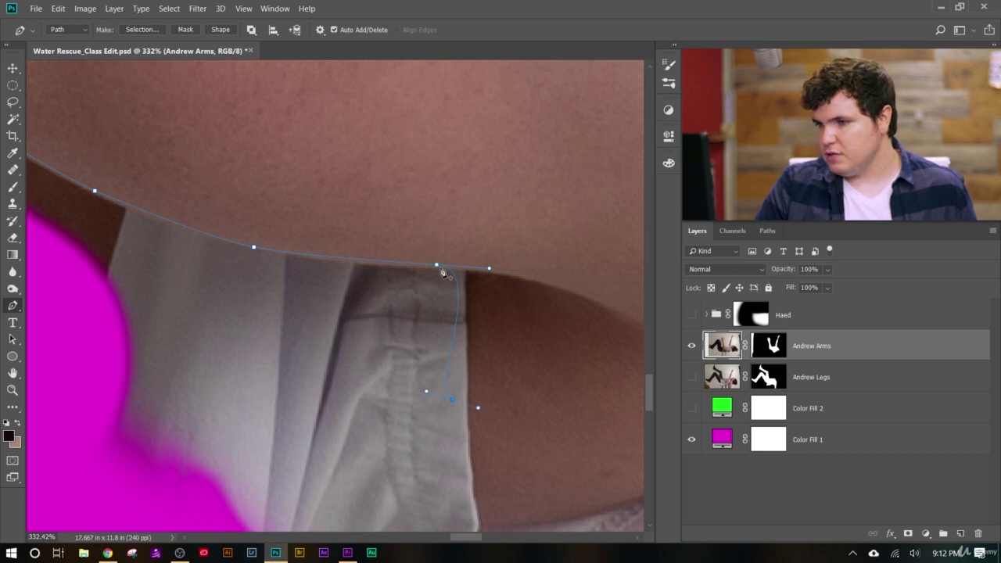
pyautogui.moveTo(440, 267); pyautogui.dragTo(460, 311)
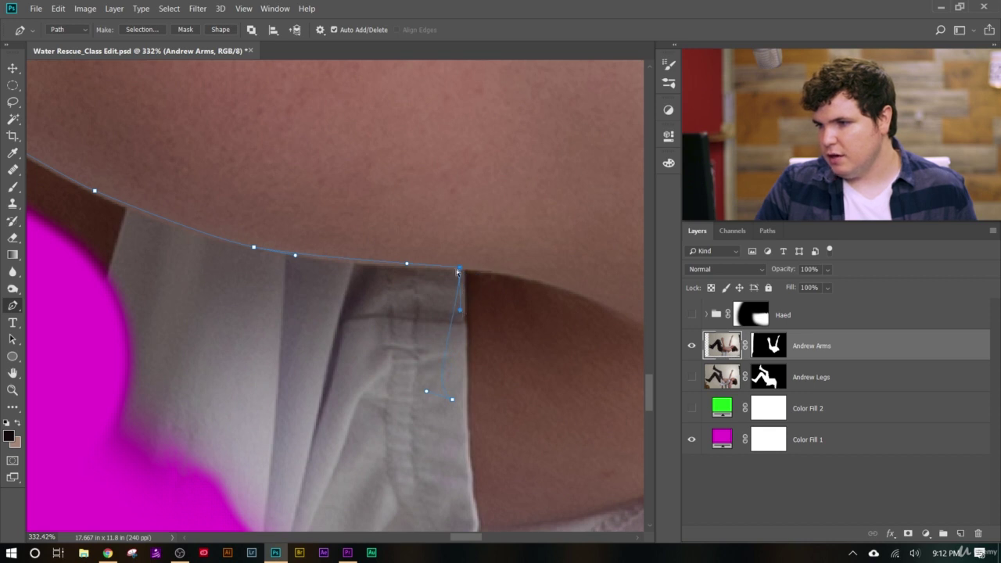
pyautogui.moveTo(461, 269); pyautogui.dragTo(467, 268)
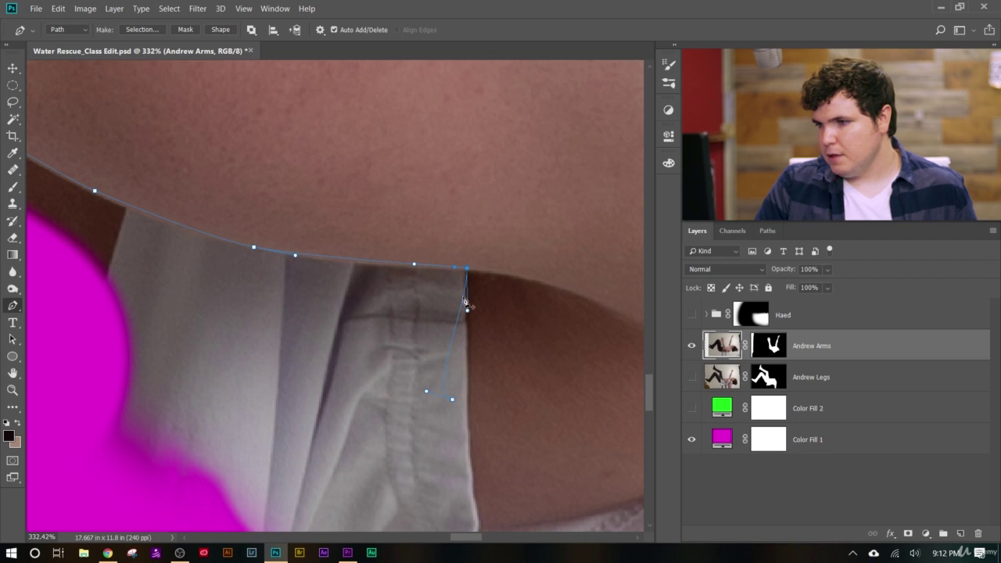
# Align the last anchor and its direction handles with the shirt's vertical edge below the arm.
pyautogui.moveTo(454, 404); pyautogui.dragTo(449, 424)
pyautogui.click(468, 396)
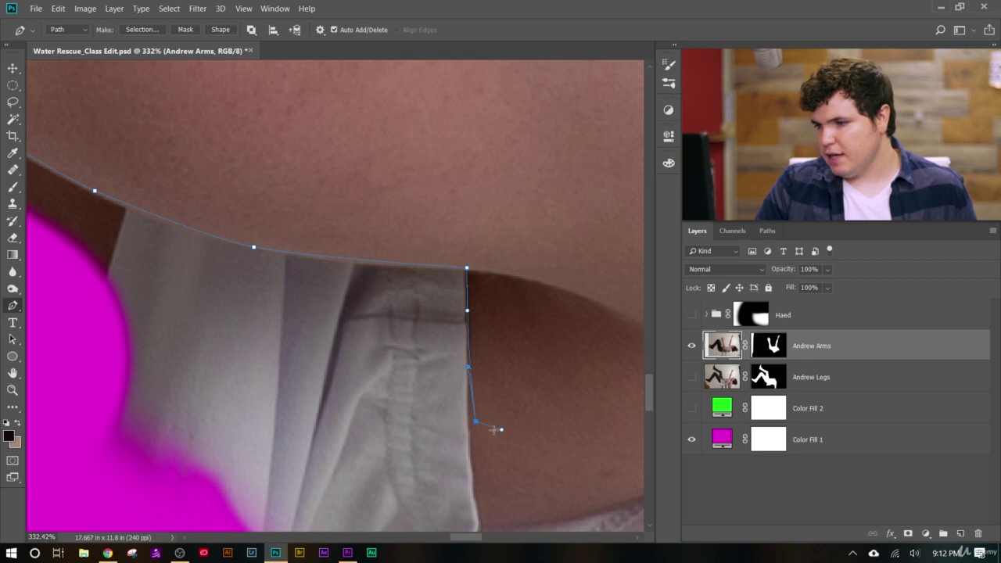
pyautogui.moveTo(487, 467); pyautogui.dragTo(478, 483)
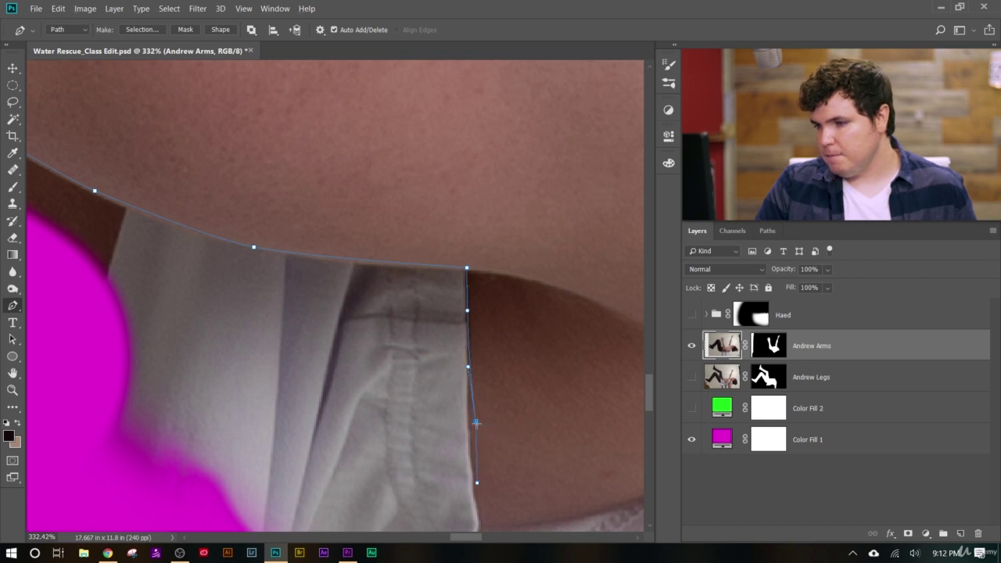
pyautogui.moveTo(475, 422); pyautogui.dragTo(477, 443)
pyautogui.scroll(-4, 496, 440)
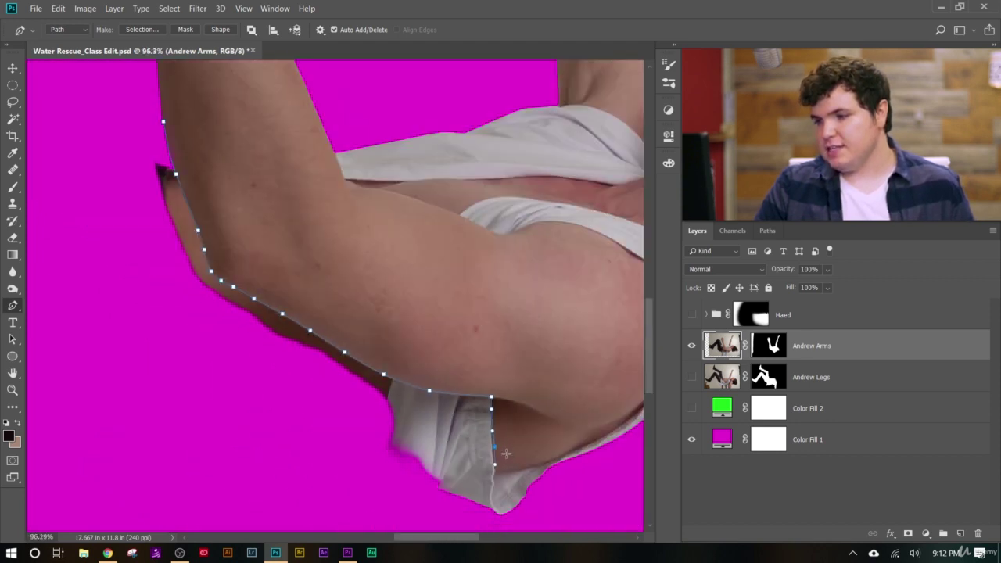
pyautogui.scroll(2, 497, 481)
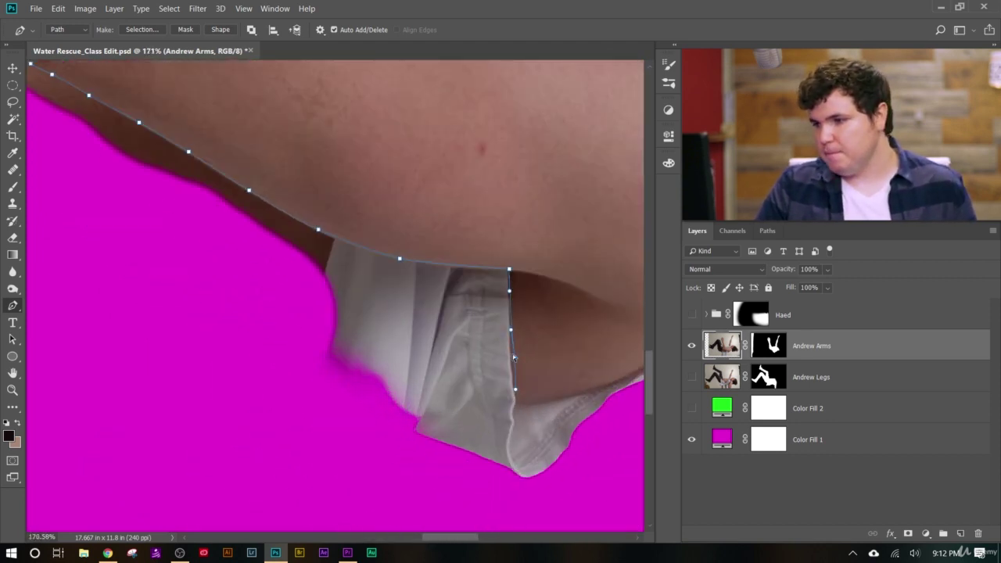
pyautogui.moveTo(516, 360); pyautogui.dragTo(513, 356)
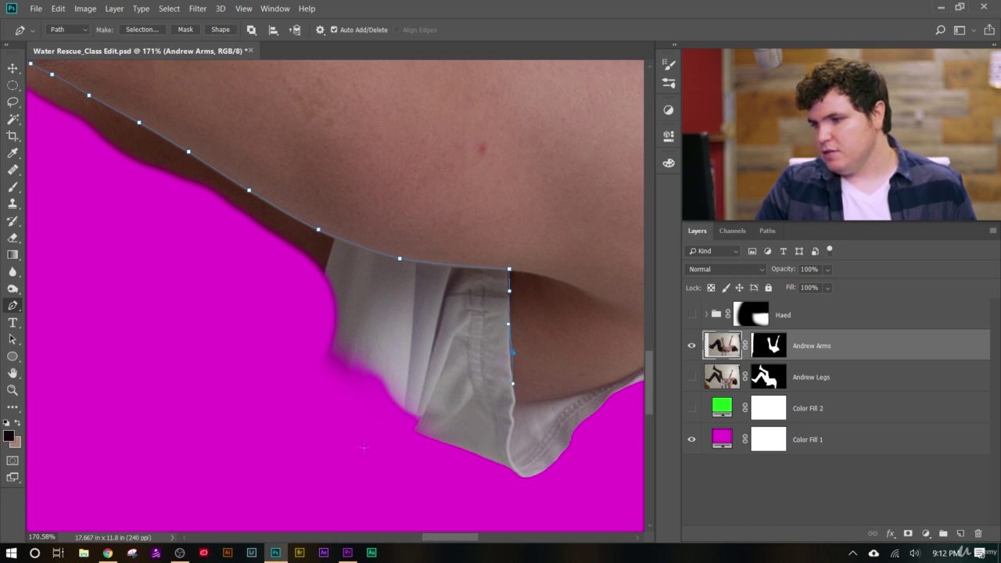
# Loop the path through the magenta background around the leftover torso with two smooth anchors and close it at its starting anchor.
pyautogui.moveTo(350, 435)
pyautogui.mouseDown()
pyautogui.moveTo(308, 409)
pyautogui.moveTo(286, 410)
pyautogui.mouseUp()
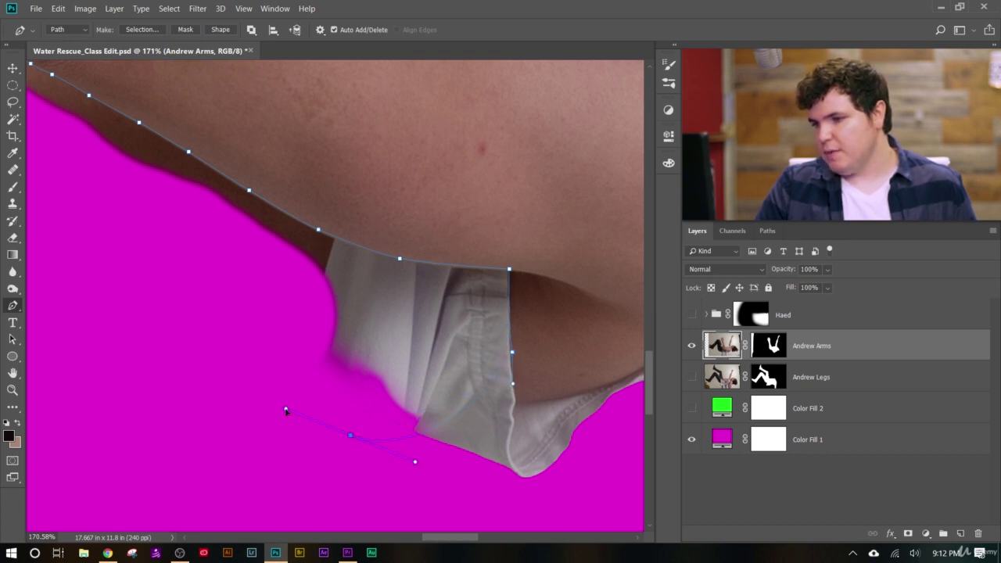
pyautogui.scroll(-6, 285, 410)
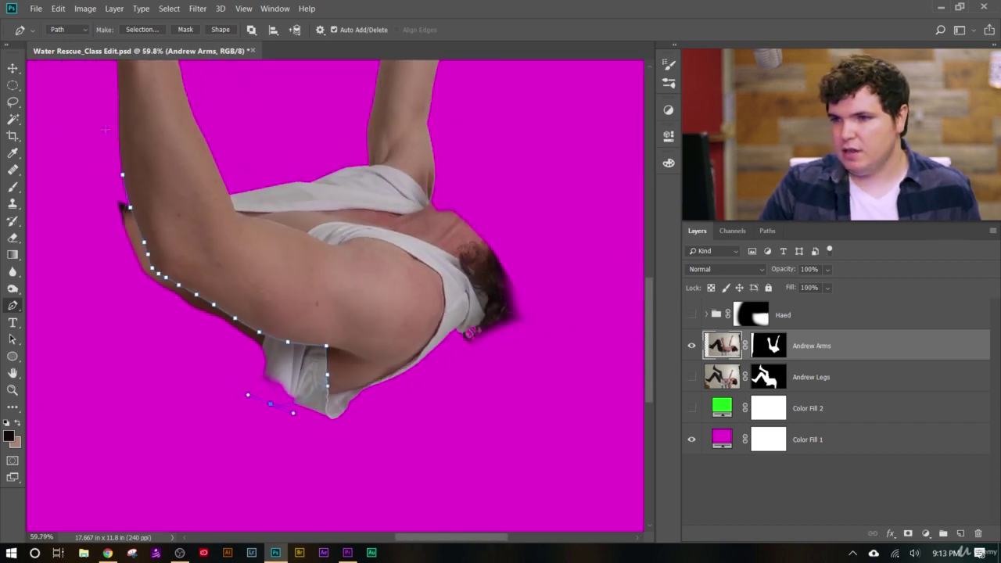
pyautogui.moveTo(71, 200); pyautogui.dragTo(67, 75)
pyautogui.click(123, 178)
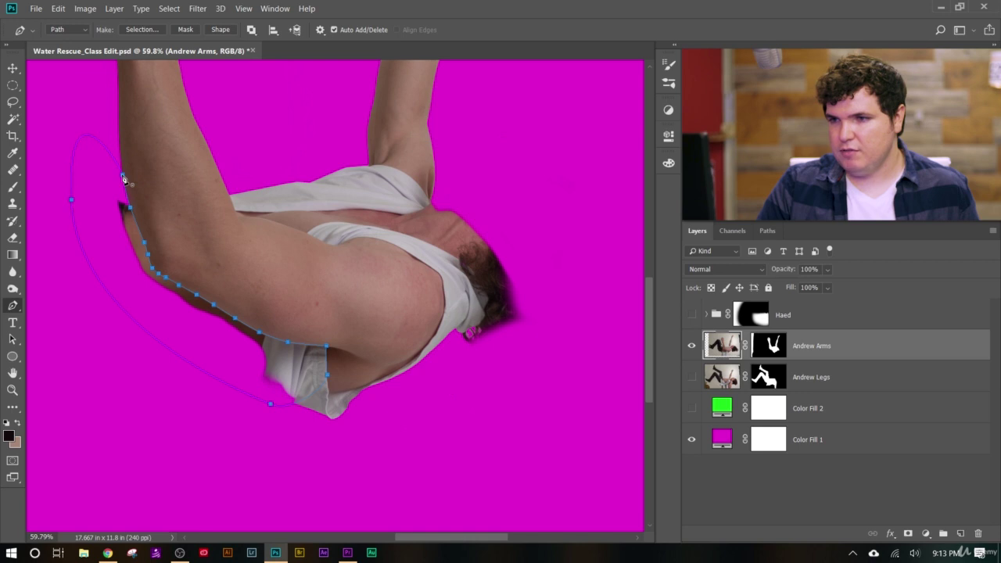
pyautogui.scroll(2, 176, 363)
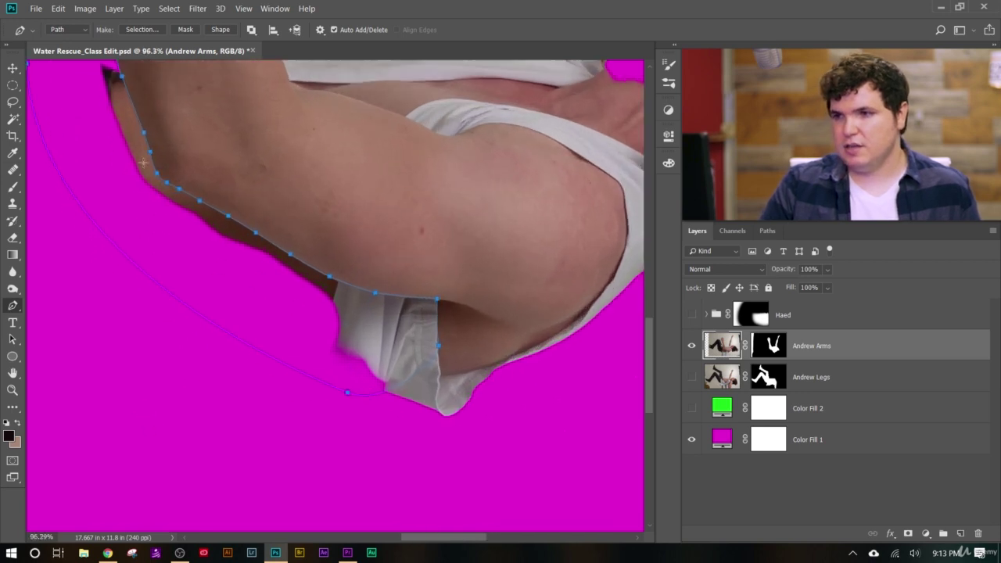
pyautogui.scroll(-5, 141, 282)
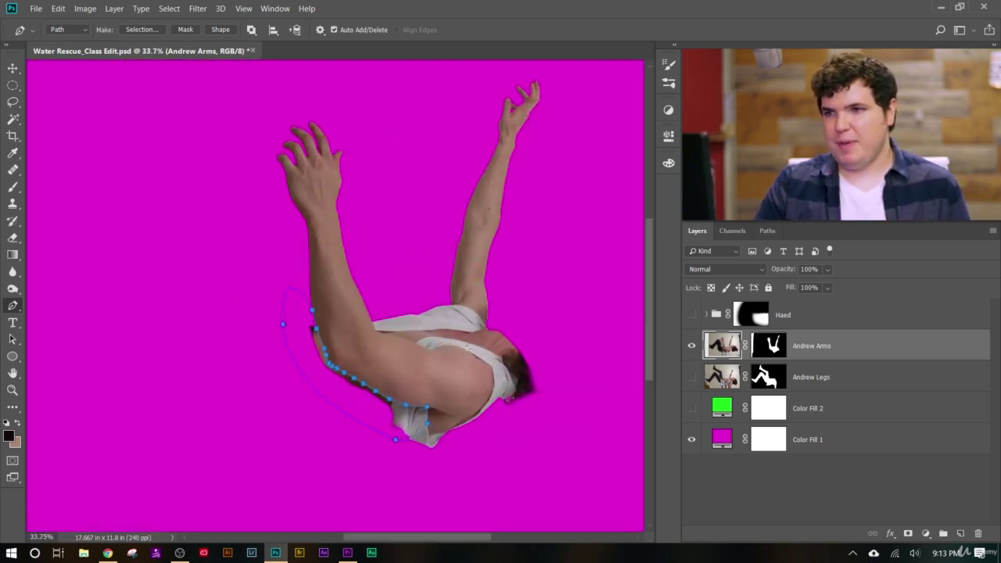
pyautogui.scroll(3, 451, 349)
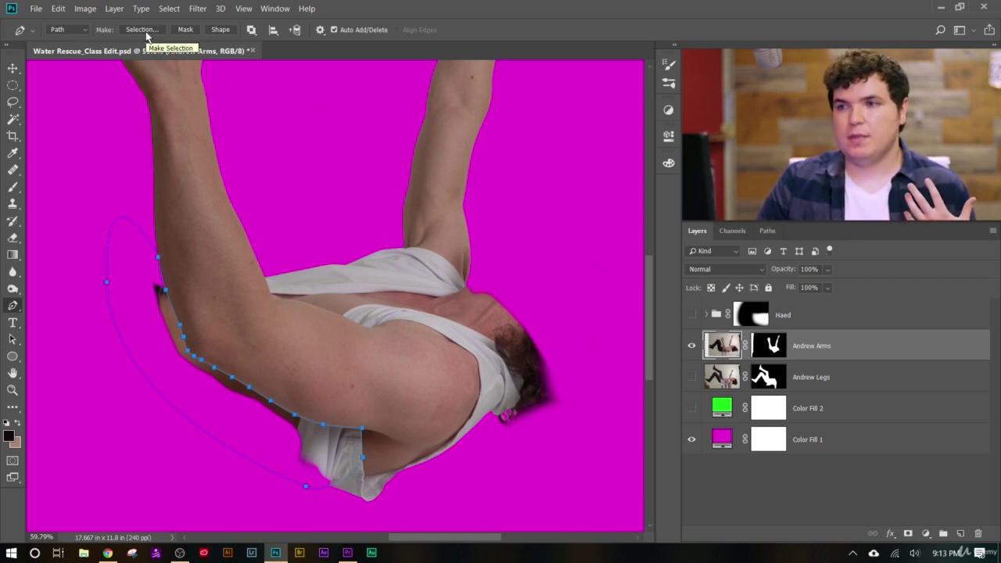
pyautogui.scroll(3, 231, 479)
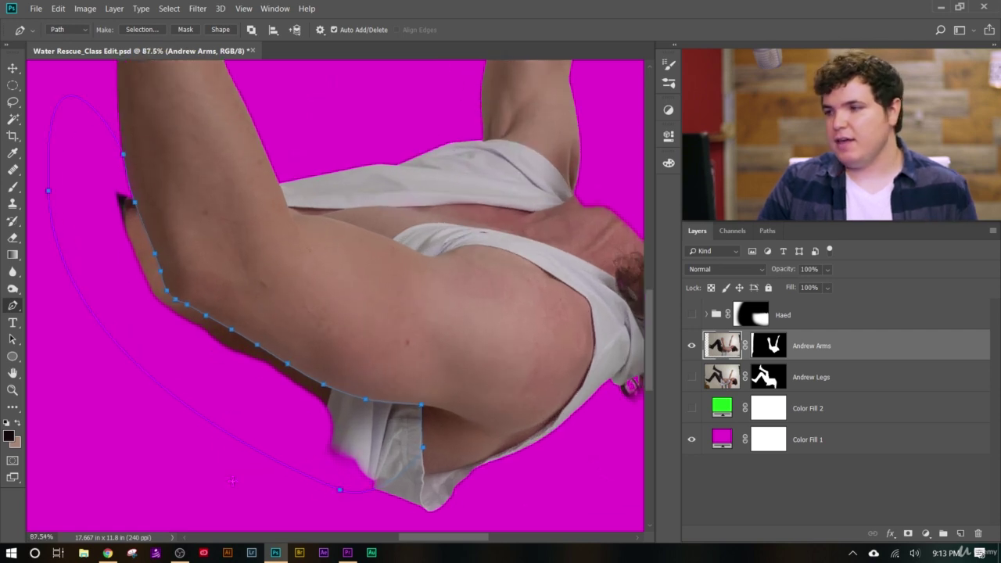
# Save the work path under the model's first name plus "Arm Left", deselect it and return to the layer list.
pyautogui.click(768, 231)
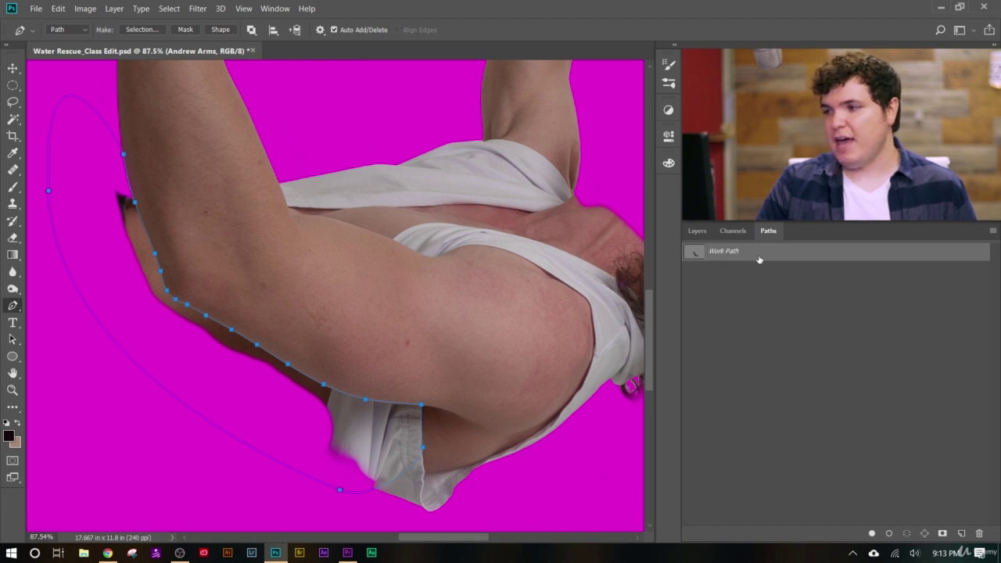
pyautogui.doubleClick(724, 252)
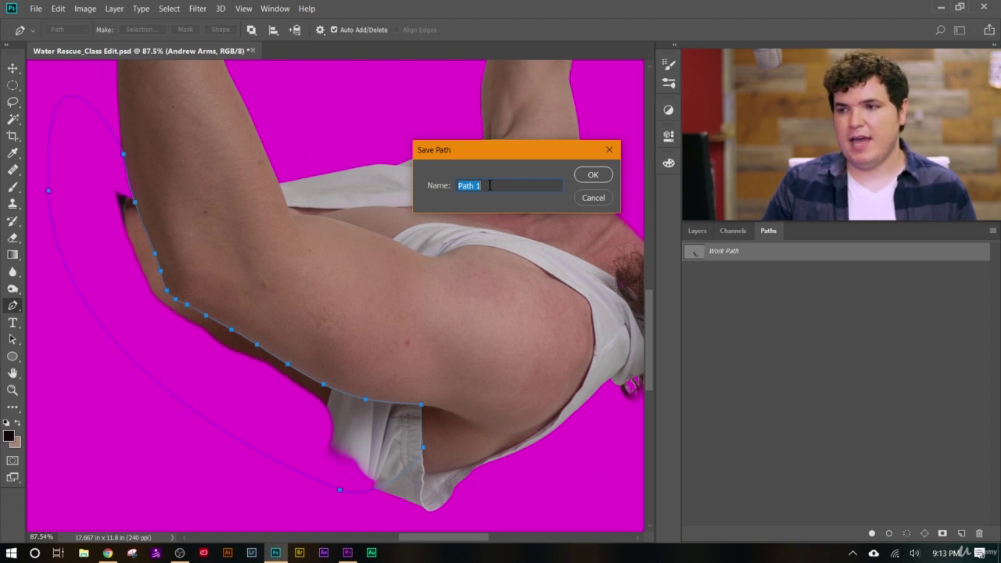
pyautogui.write('A')
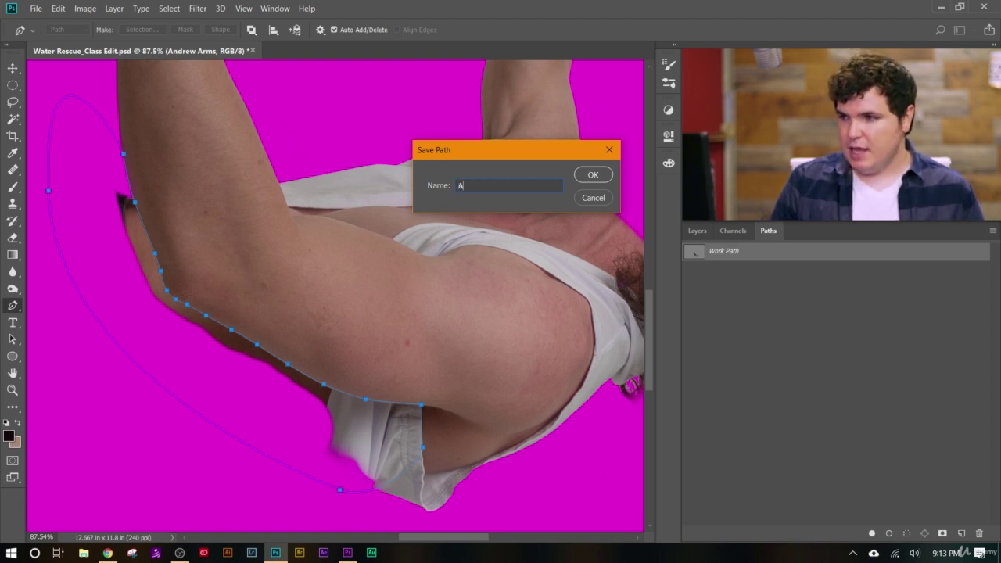
pyautogui.write('ndre')
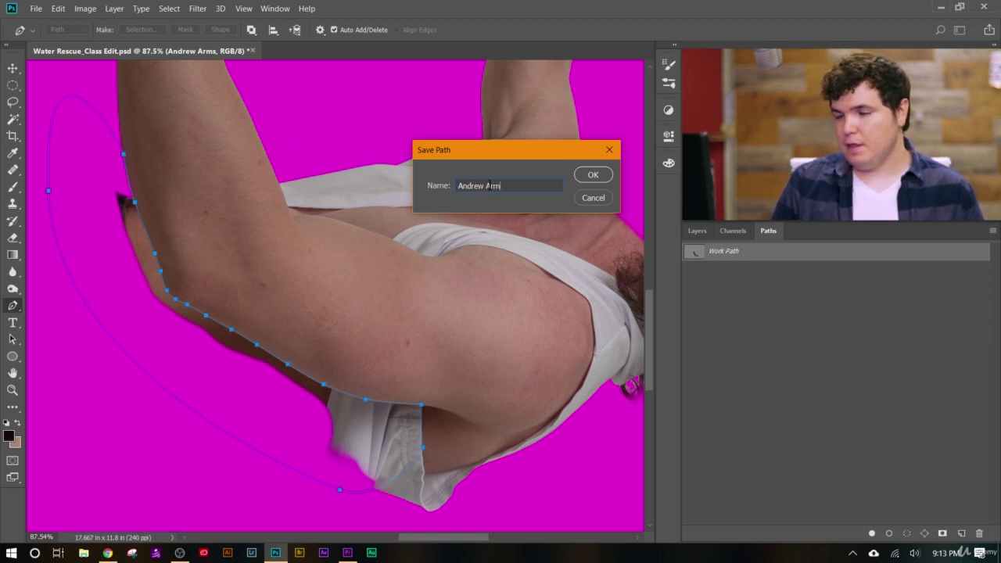
pyautogui.write('w Arm Left')
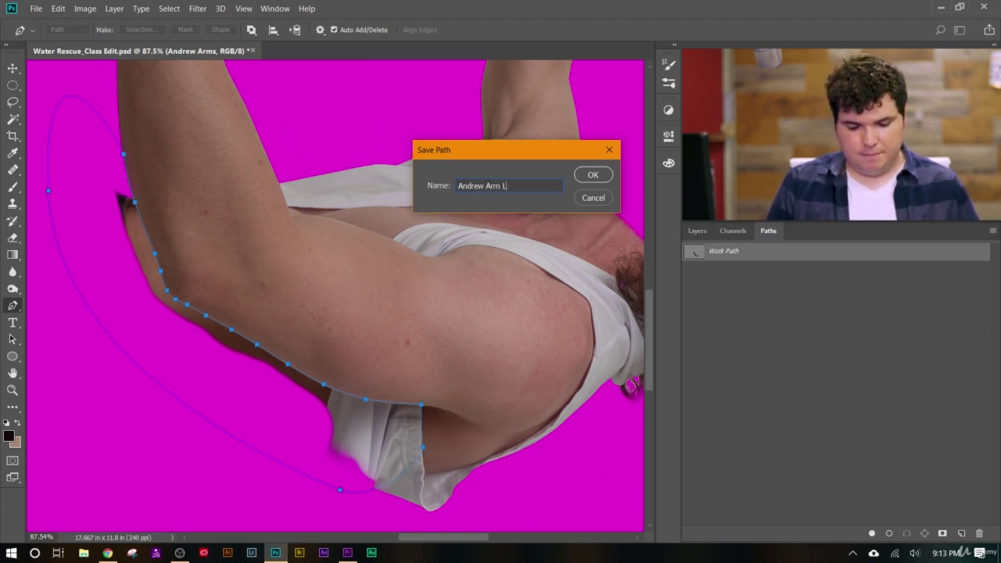
pyautogui.click(600, 173)
pyautogui.click(753, 312)
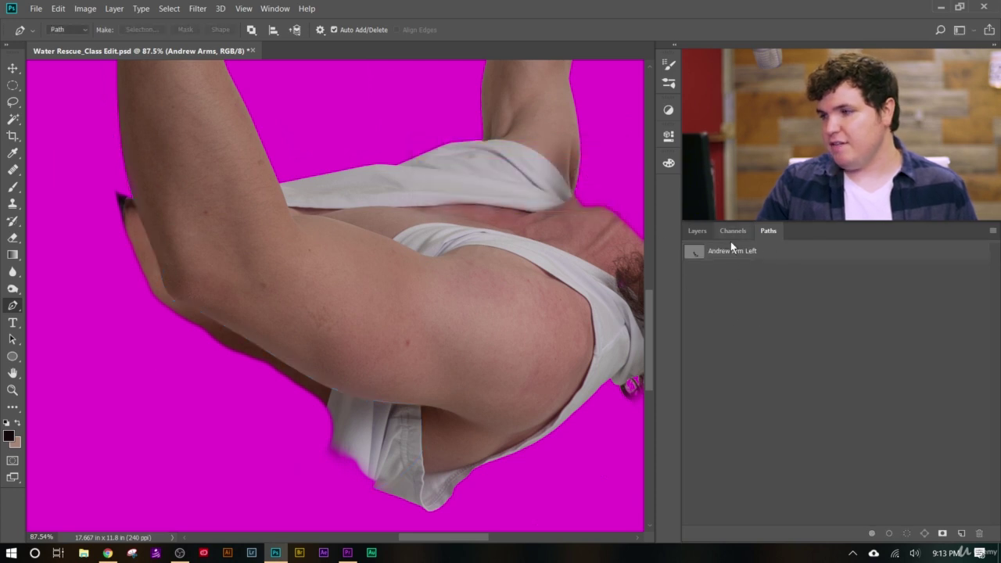
pyautogui.click(698, 232)
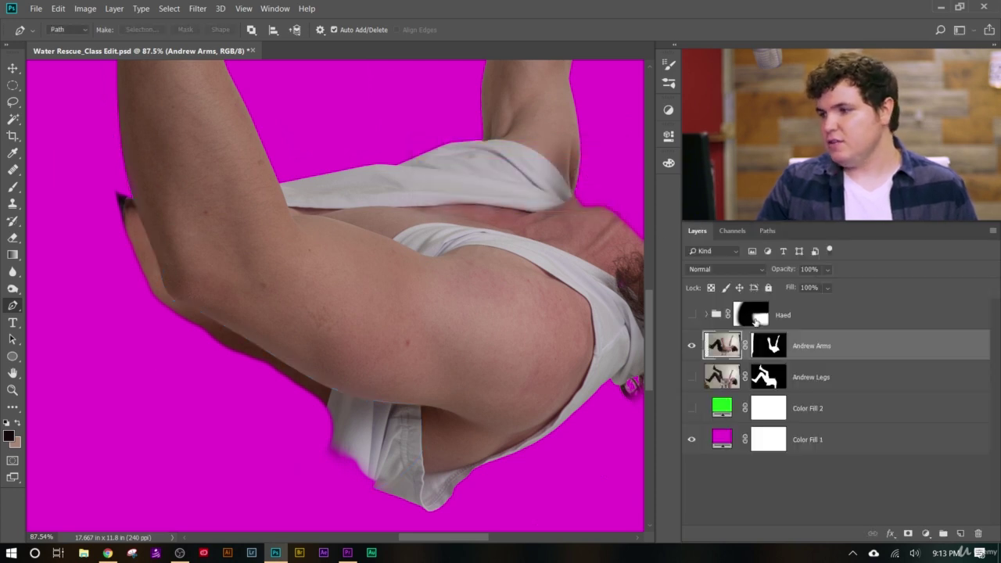
pyautogui.click(875, 378)
pyautogui.click(877, 436)
pyautogui.click(875, 346)
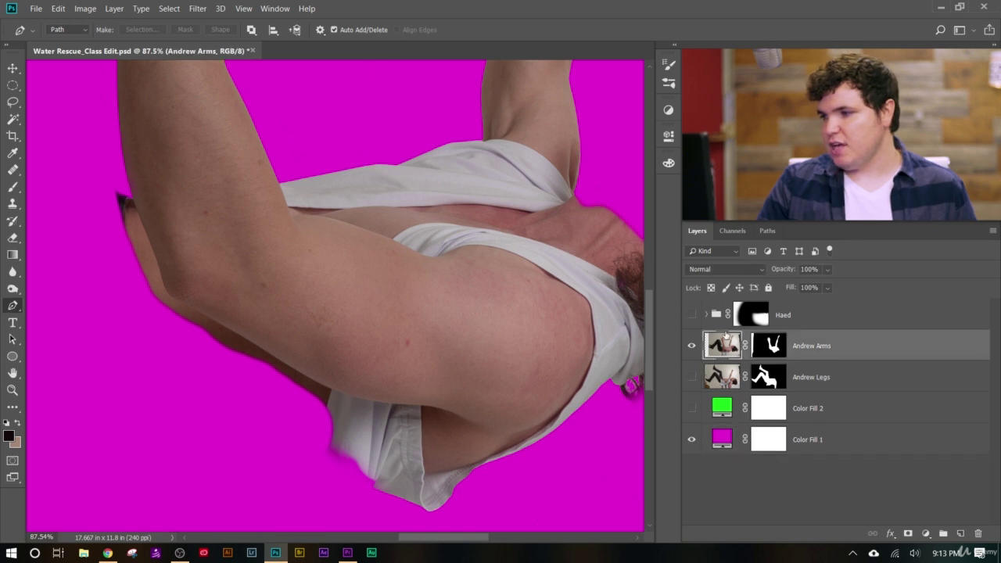
pyautogui.scroll(-2, 207, 268)
pyautogui.scroll(-1, 207, 269)
pyautogui.scroll(4, 501, 438)
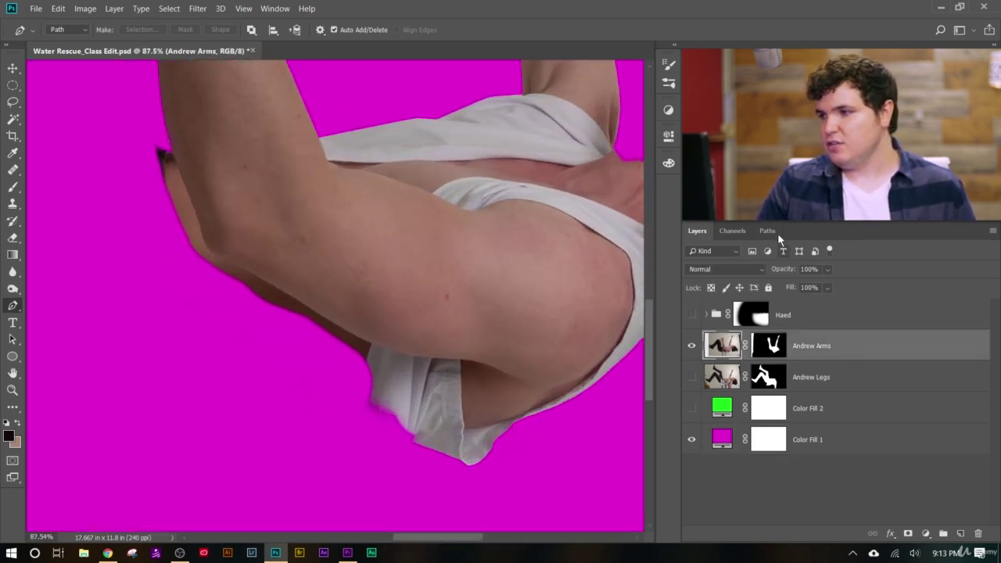
# Make a new selection from the saved left-arm path with a feather radius of 0.5 pixels.
pyautogui.click(767, 231)
pyautogui.doubleClick(702, 254)
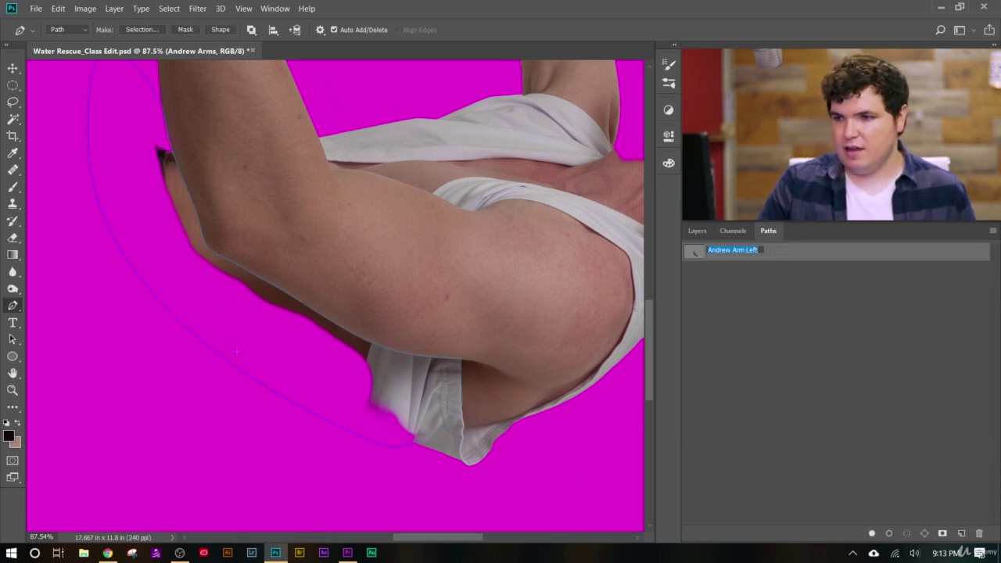
pyautogui.press('Return')
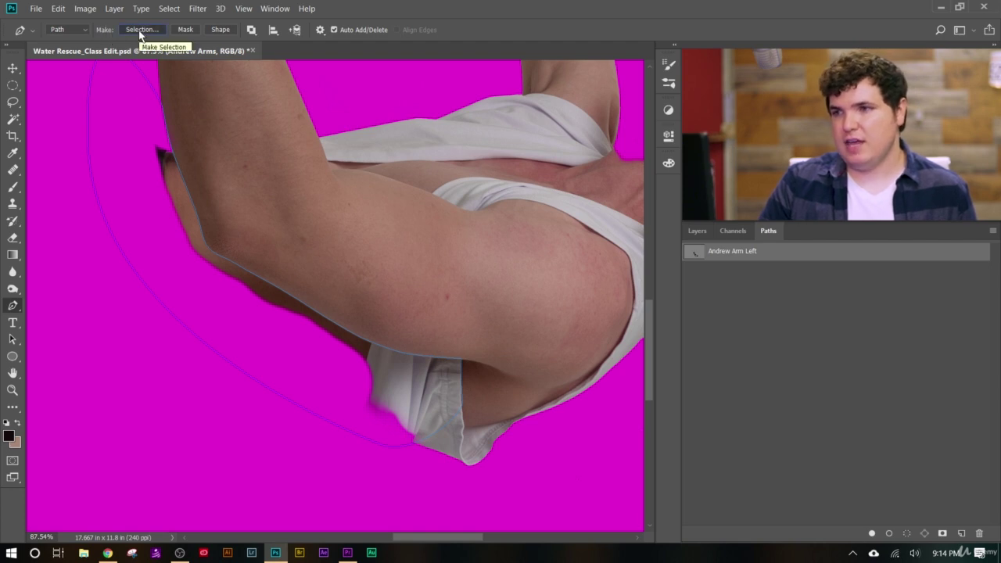
pyautogui.click(139, 31)
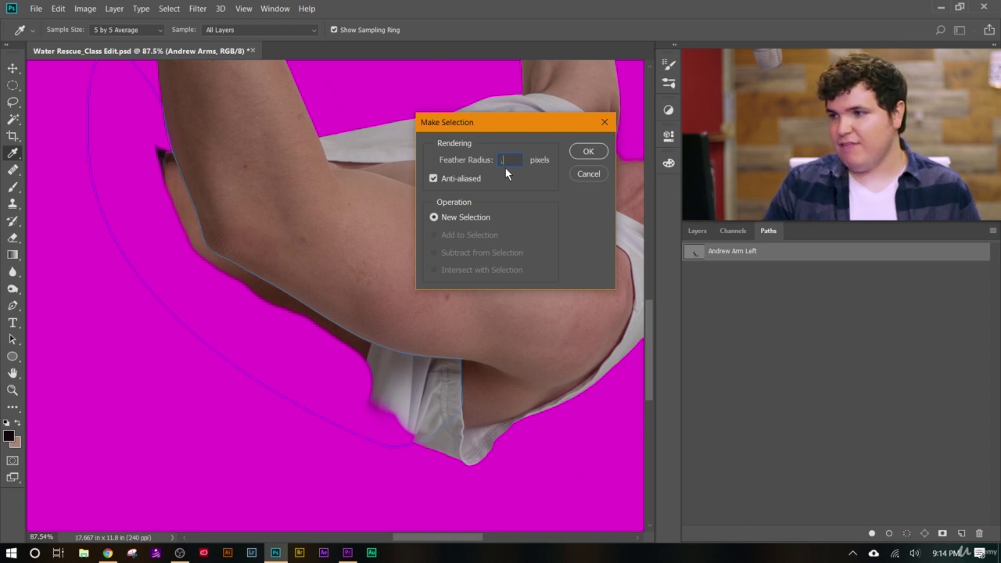
pyautogui.write('.5')
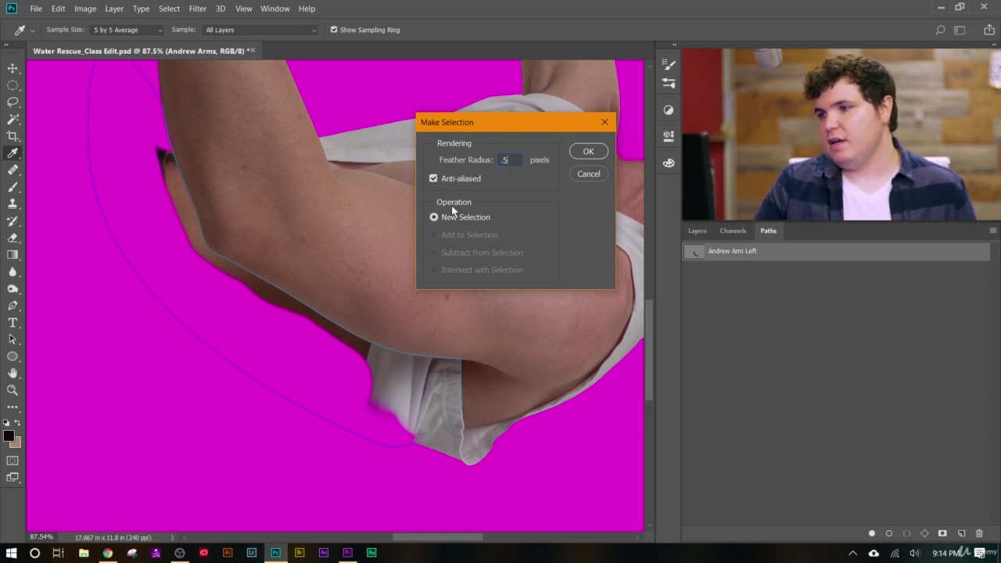
pyautogui.click(595, 152)
pyautogui.press('p')
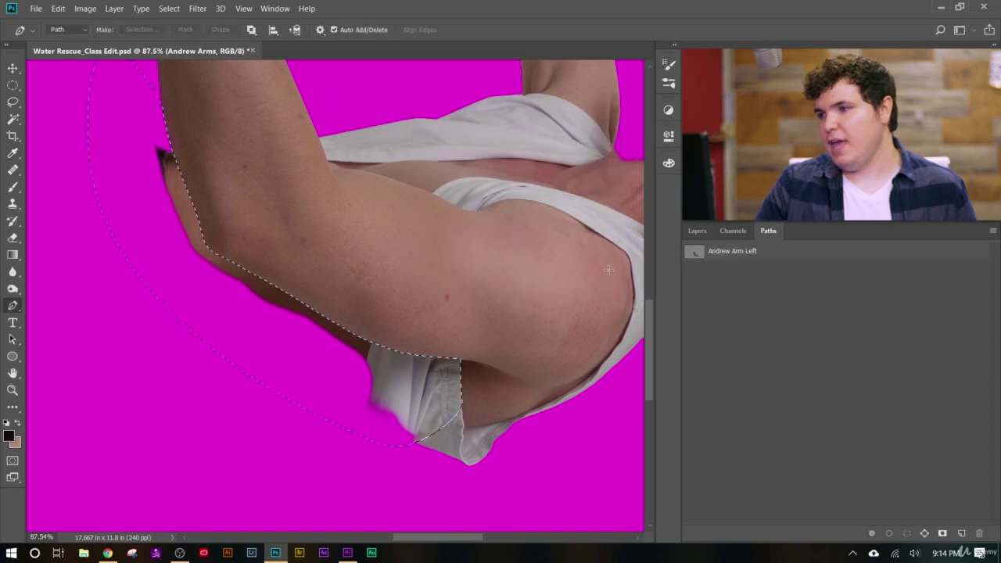
# Copy the selected area of the arms layer to a new layer and delete that new layer.
pyautogui.click(697, 231)
pyautogui.scroll(-5, 504, 392)
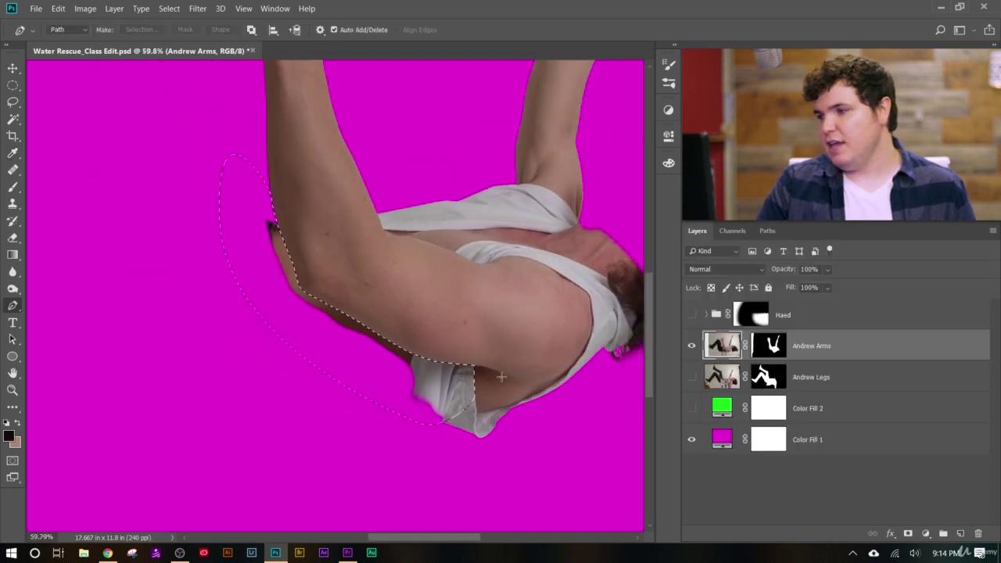
pyautogui.scroll(5, 505, 393)
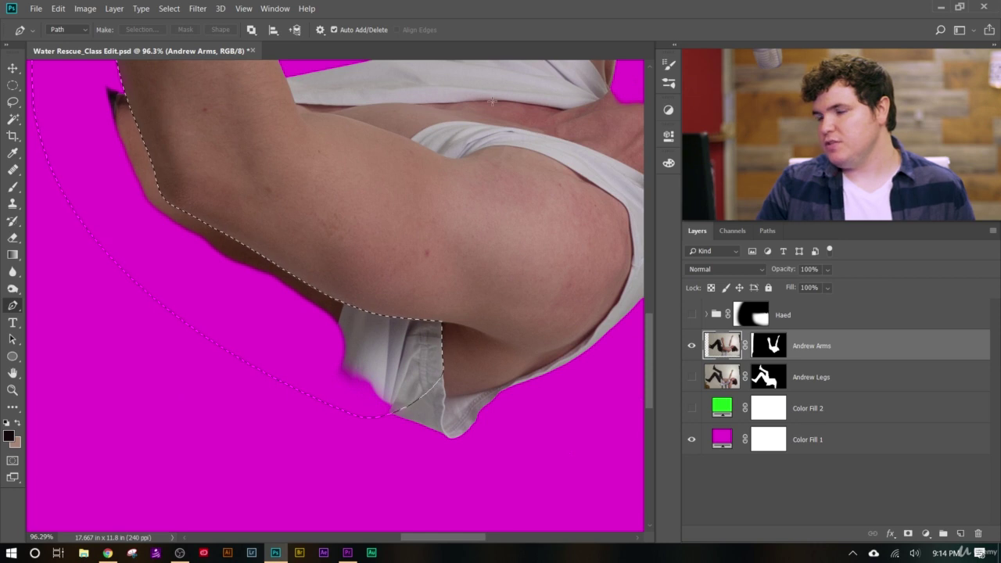
pyautogui.scroll(-4, 592, 352)
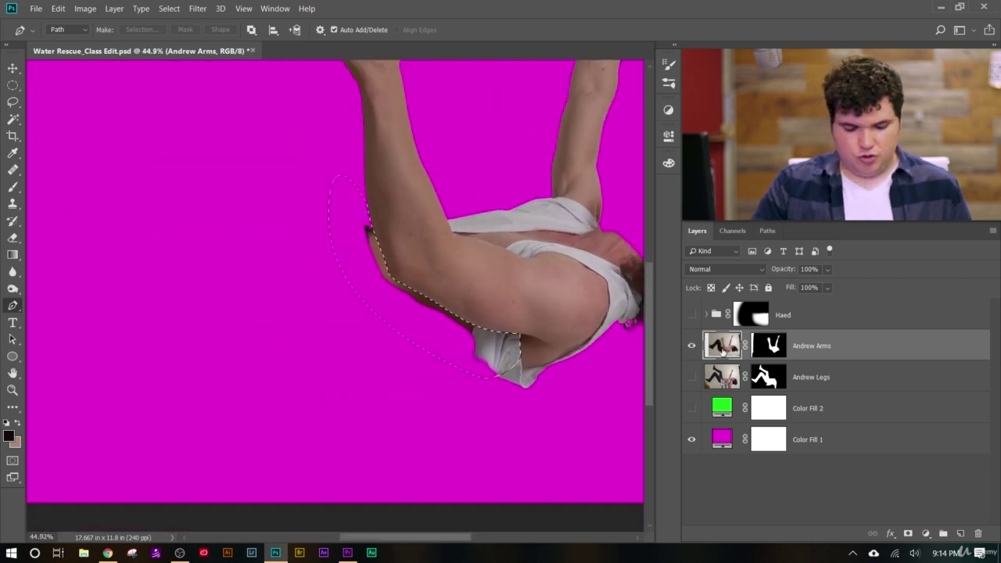
pyautogui.hotkey('ctrl', 'j')
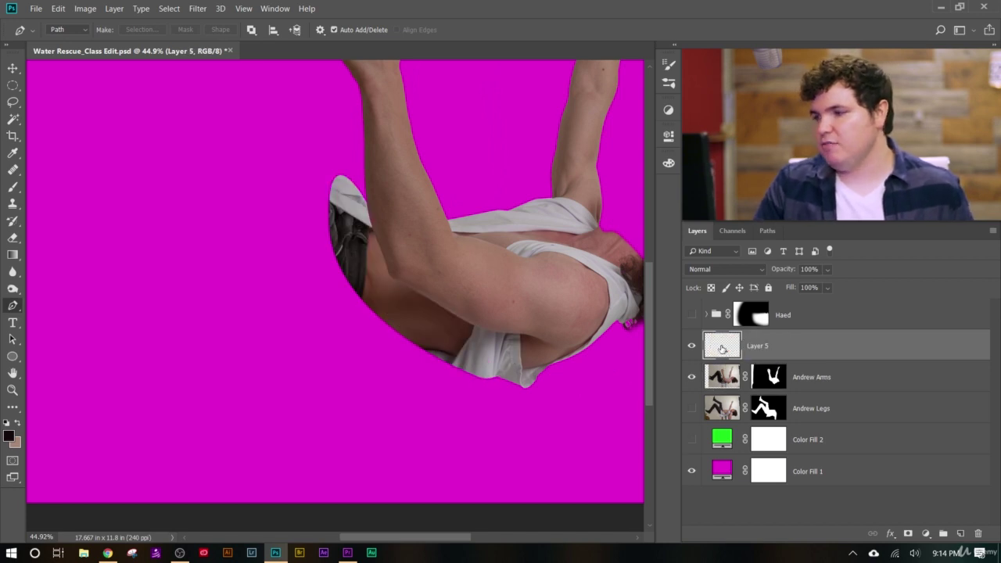
pyautogui.rightClick(722, 345)
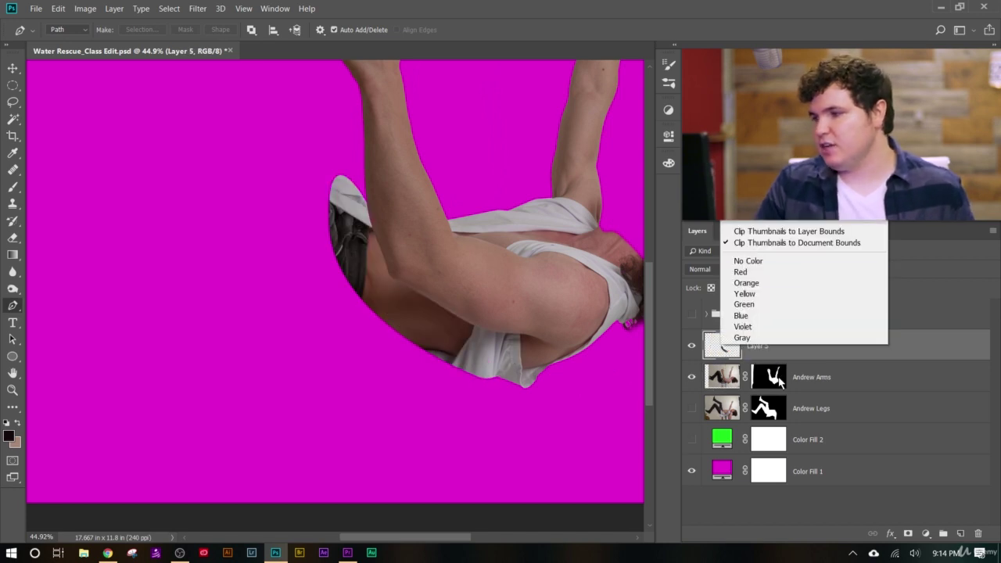
pyautogui.click(981, 354)
pyautogui.moveTo(981, 354); pyautogui.dragTo(978, 534)
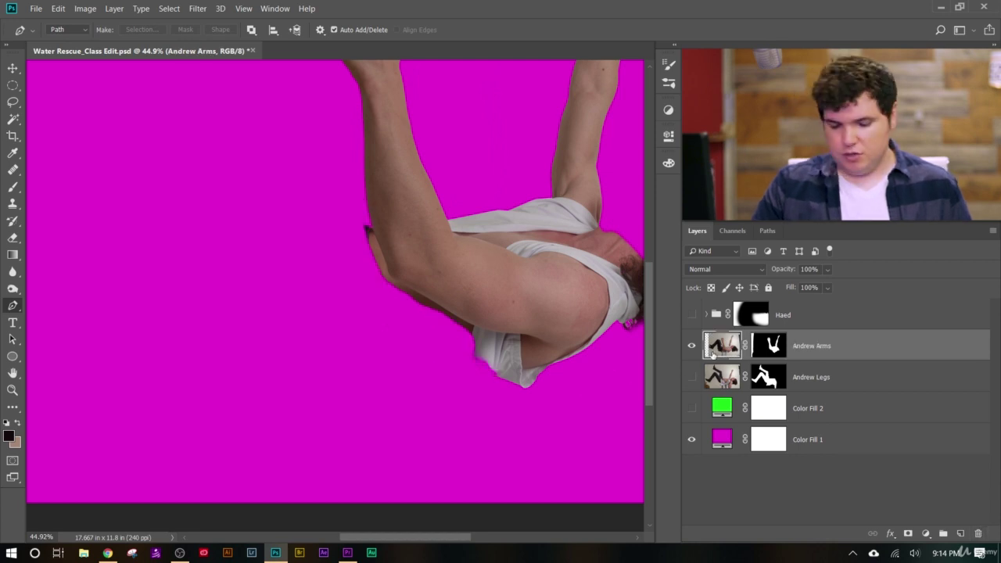
# Duplicate the arms layer with the original hidden, and apply the duplicate's layer mask permanently.
pyautogui.hotkey('ctrl', 'j')
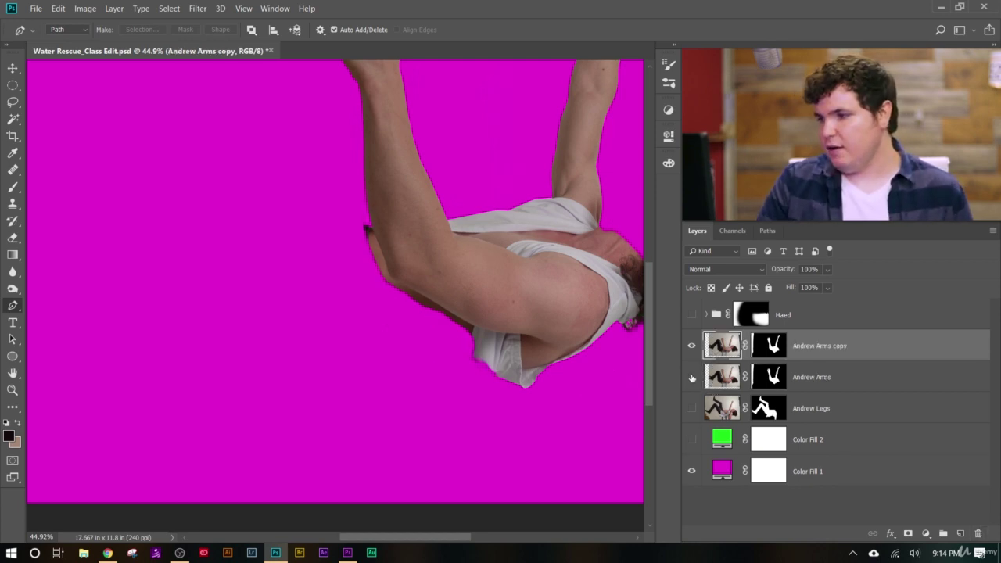
pyautogui.click(691, 377)
pyautogui.click(769, 345)
pyautogui.rightClick(769, 341)
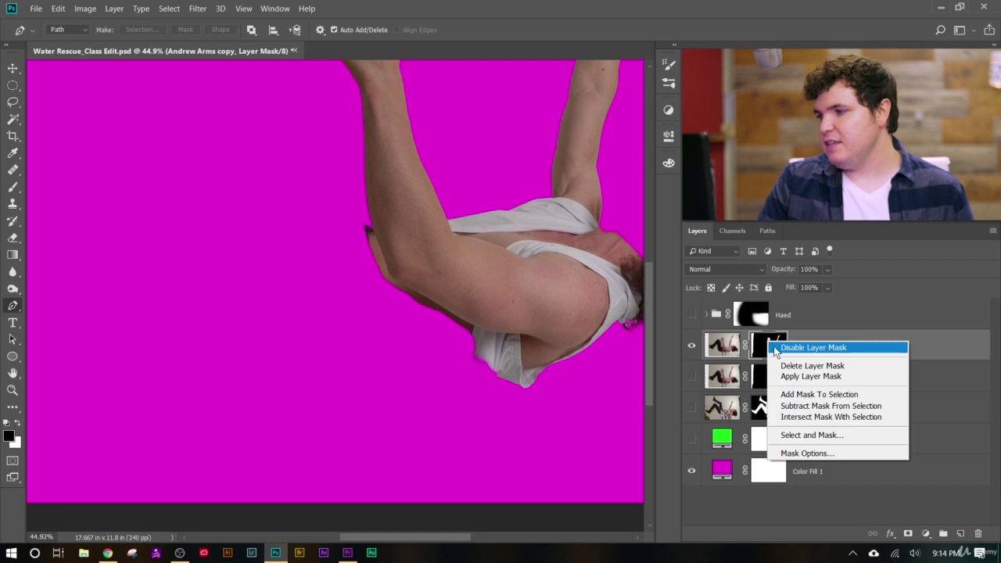
pyautogui.click(820, 380)
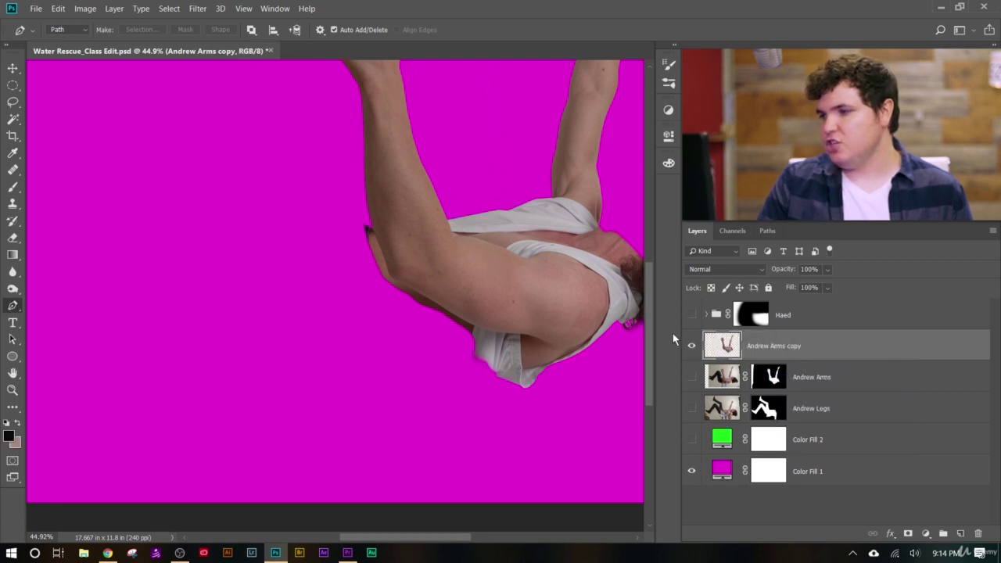
# Make a selection from the saved left-arm path with a 0.5-pixel feather and hide that area of the duplicate using an inverted layer mask.
pyautogui.scroll(-5, 640, 302)
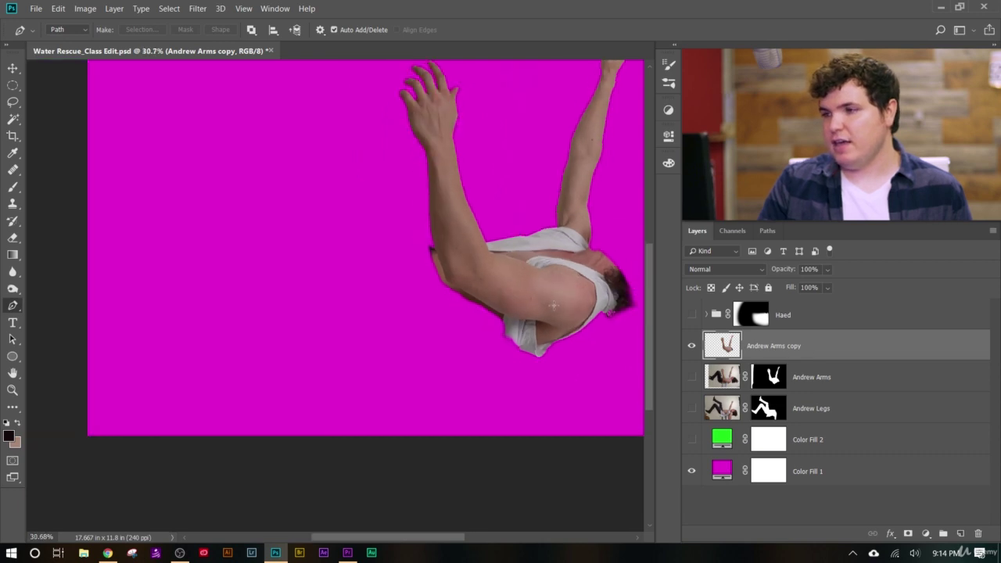
pyautogui.scroll(4, 426, 411)
pyautogui.scroll(1, 427, 411)
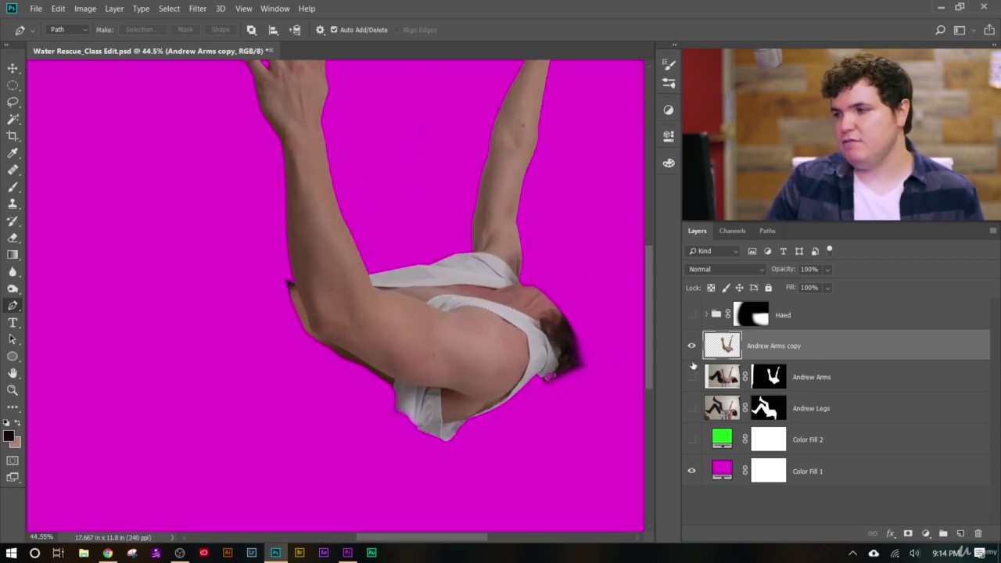
pyautogui.click(767, 231)
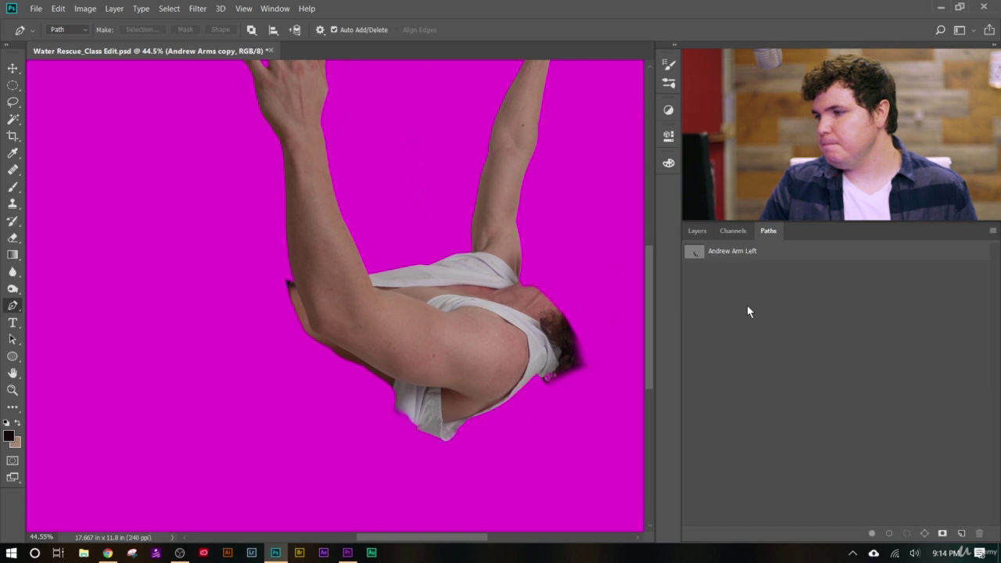
pyautogui.doubleClick(708, 252)
pyautogui.press('Return')
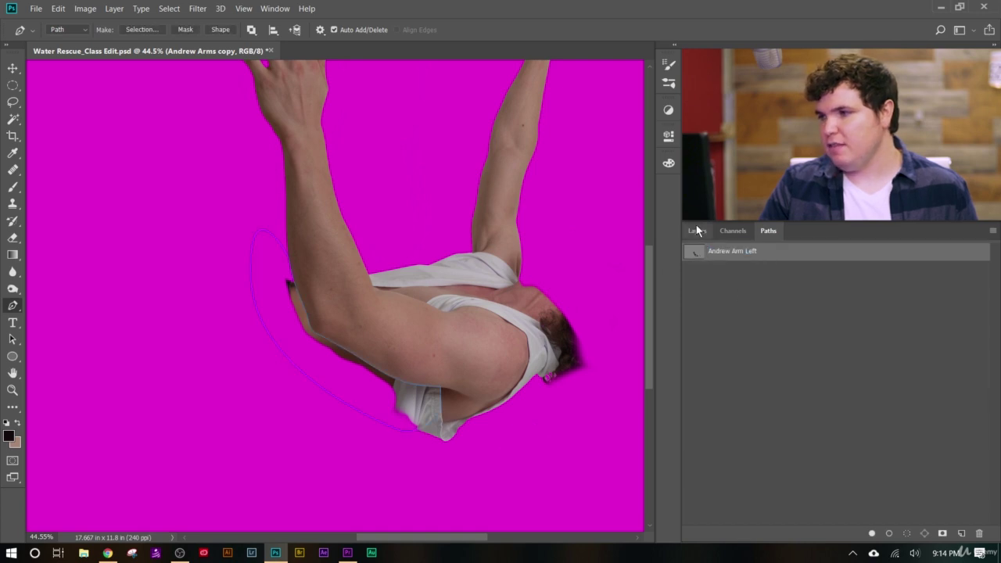
pyautogui.click(697, 230)
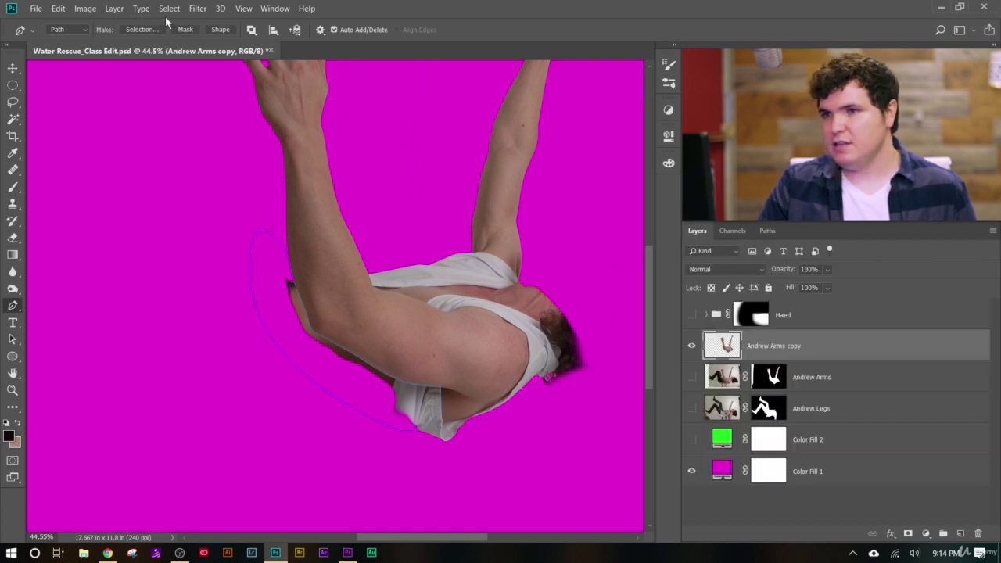
pyautogui.click(141, 29)
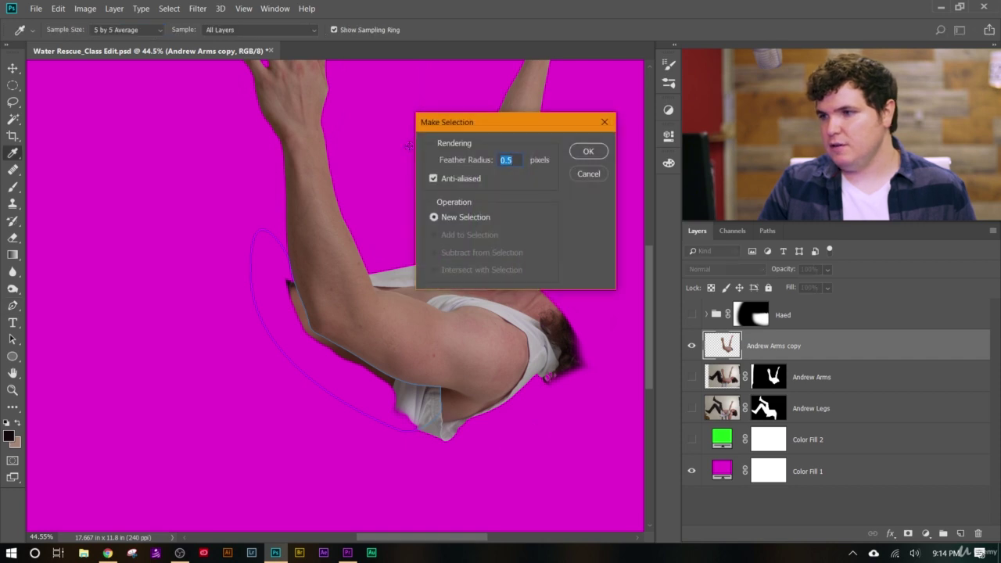
pyautogui.click(600, 157)
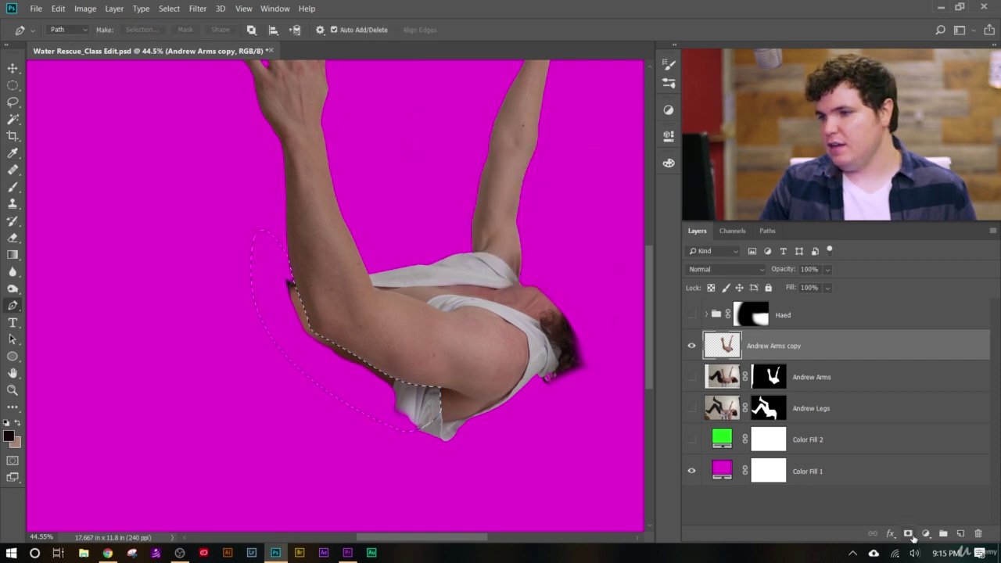
pyautogui.click(909, 535)
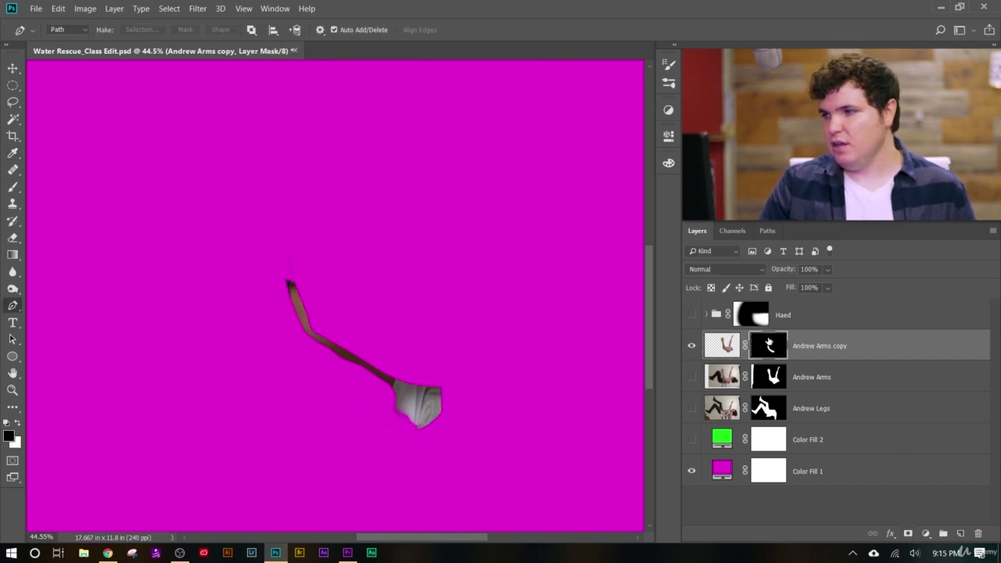
pyautogui.hotkey('ctrl', 'i')
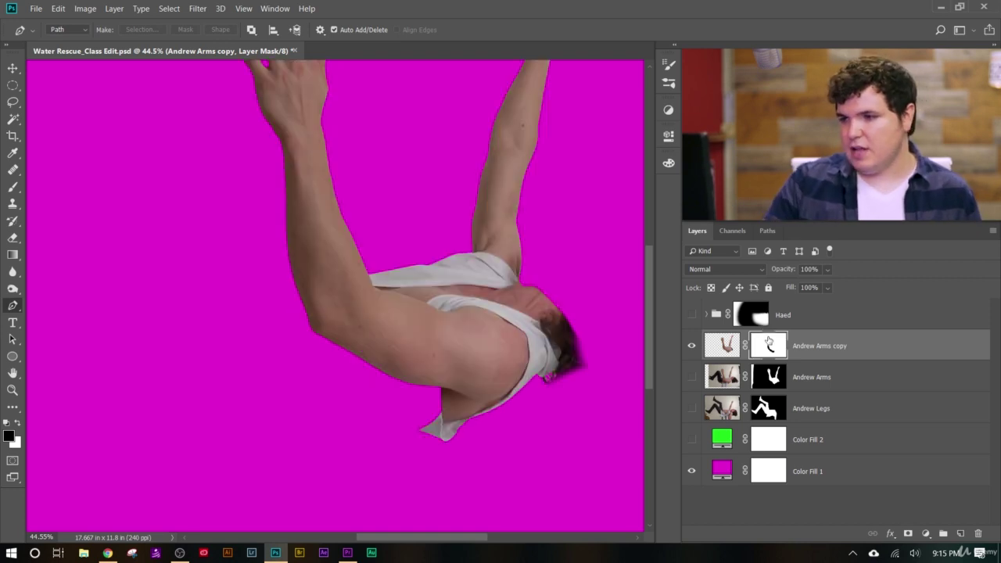
# Examine the masked edge of the left arm from the armpit past the elbow up to the hand.
pyautogui.scroll(2, 469, 348)
pyautogui.scroll(2, 470, 348)
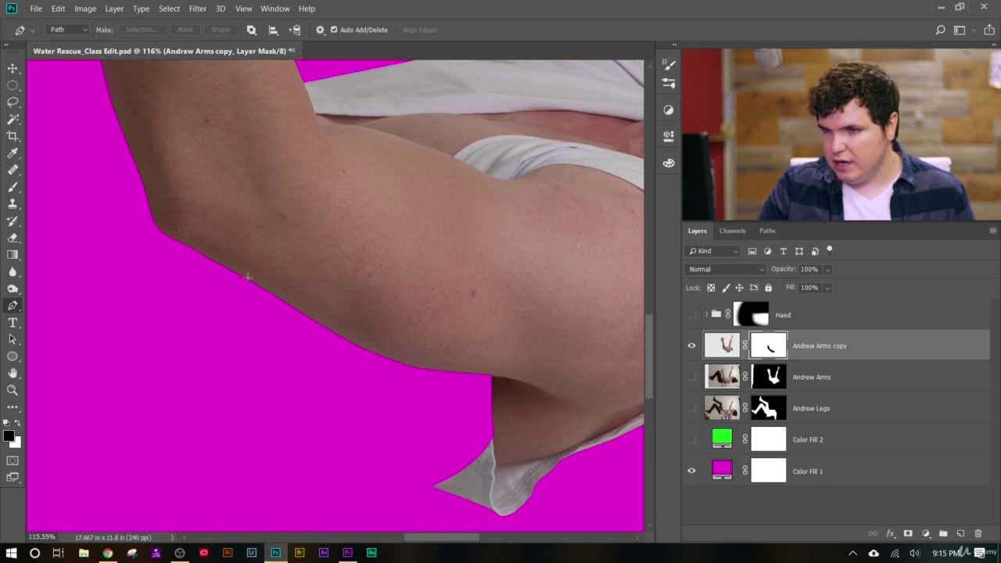
pyautogui.scroll(2, 113, 176)
pyautogui.scroll(-5, 114, 175)
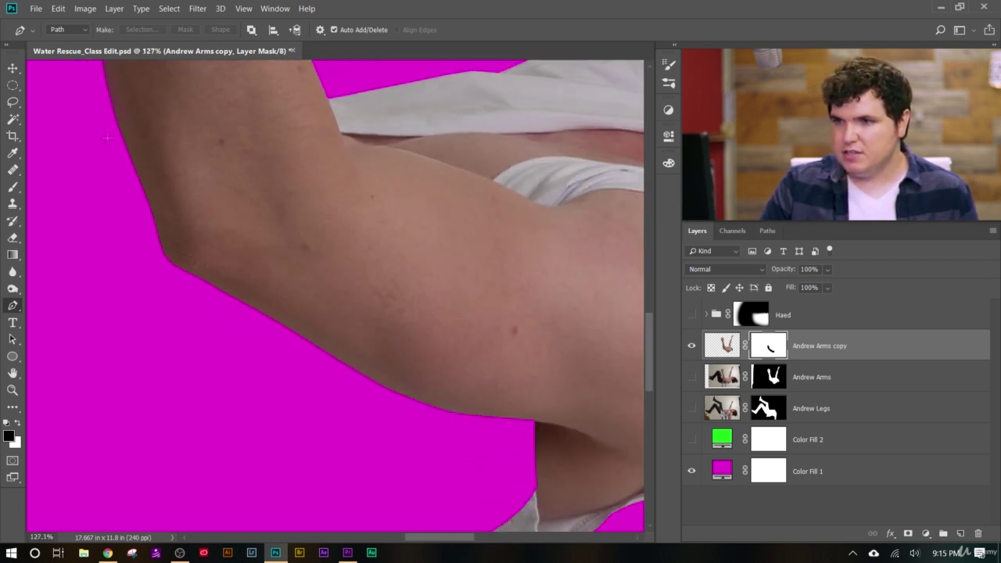
pyautogui.scroll(7, 75, 175)
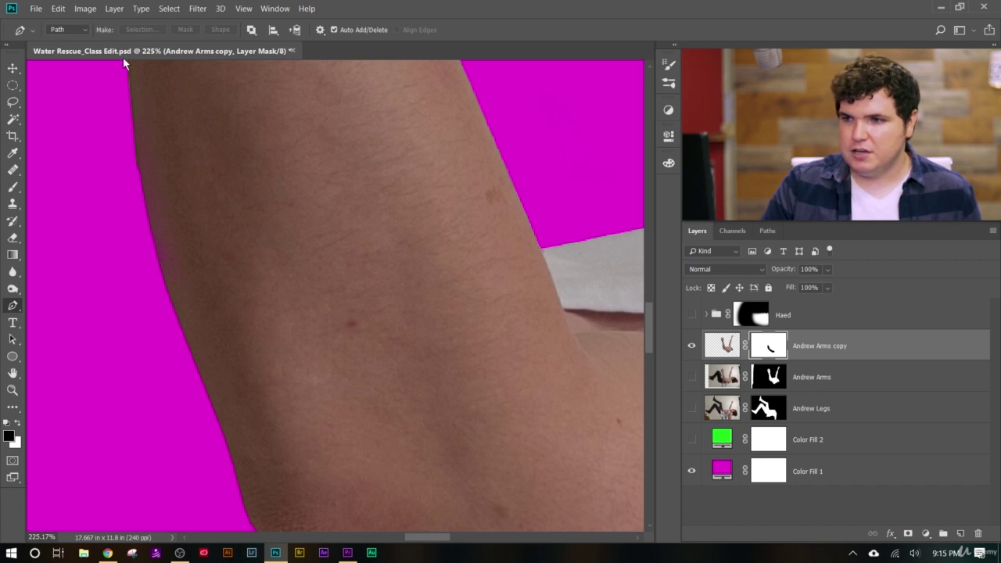
pyautogui.scroll(-8, 208, 385)
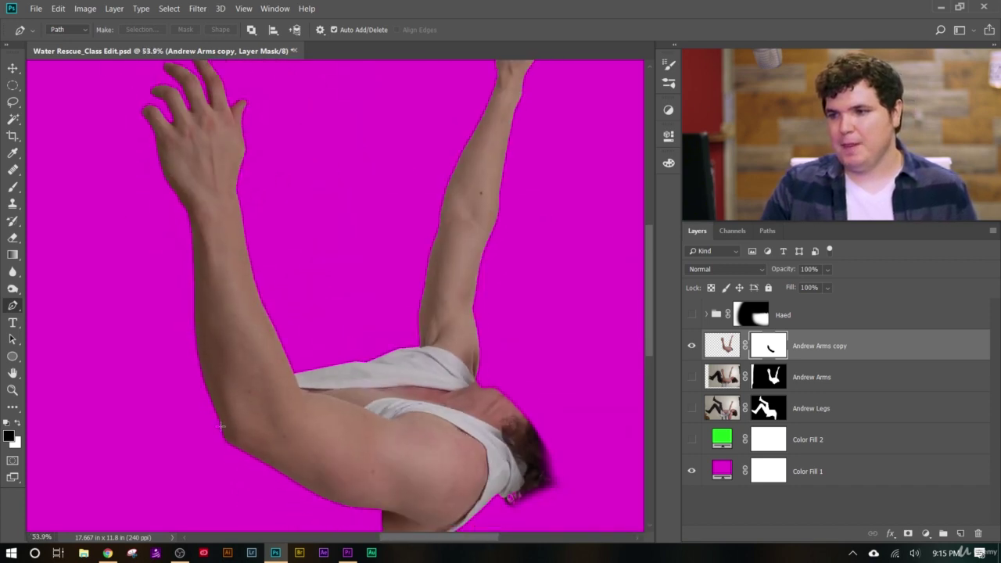
pyautogui.scroll(1, 379, 452)
pyautogui.scroll(3, 379, 452)
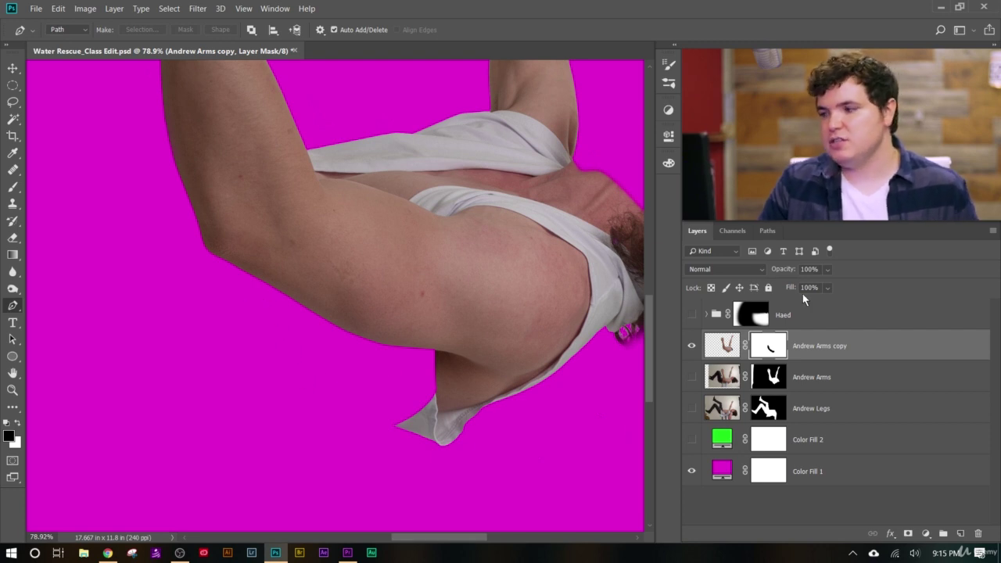
# Delete the duplicated arms layer and show the original arms layer.
pyautogui.rightClick(774, 345)
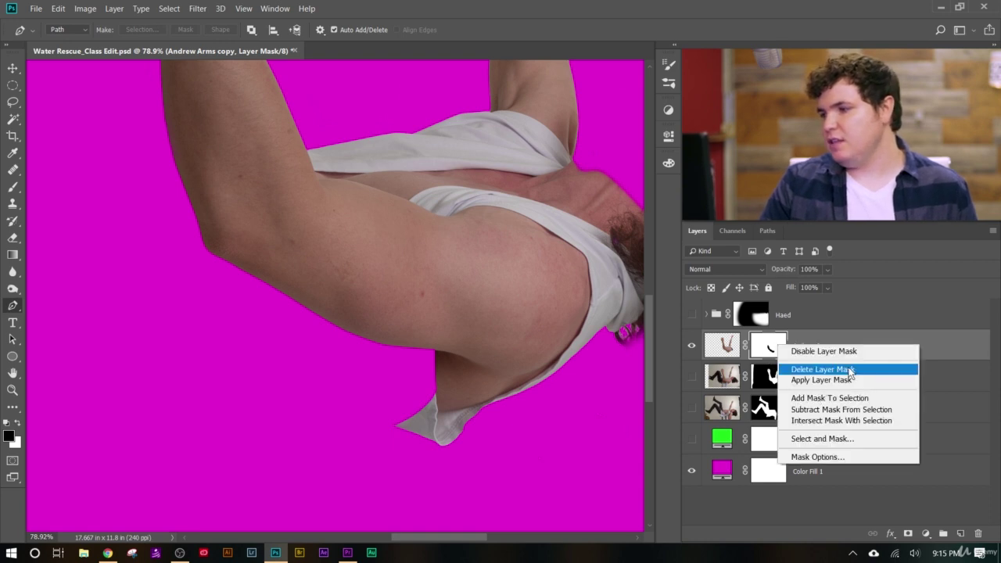
pyautogui.click(961, 353)
pyautogui.rightClick(938, 346)
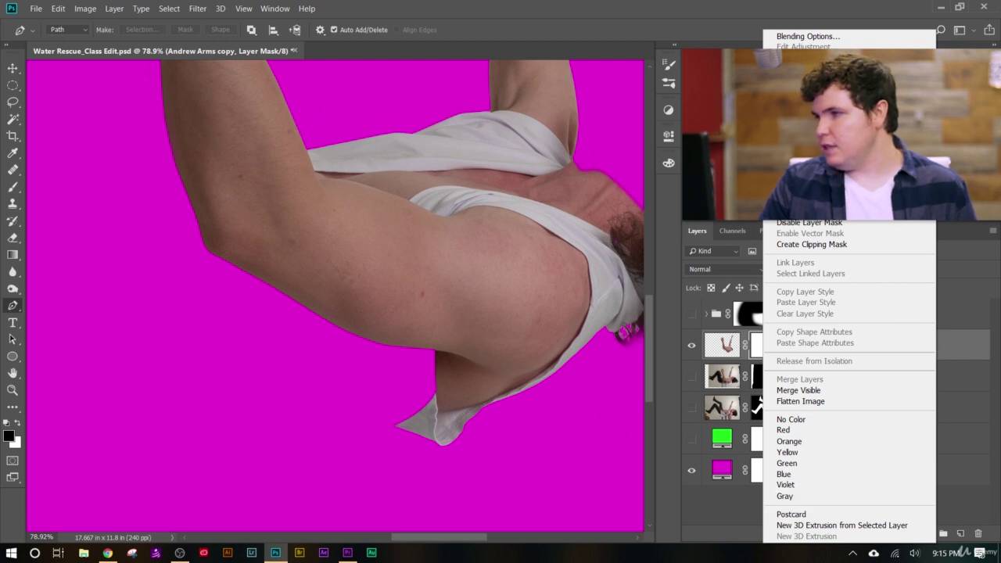
pyautogui.click(822, 100)
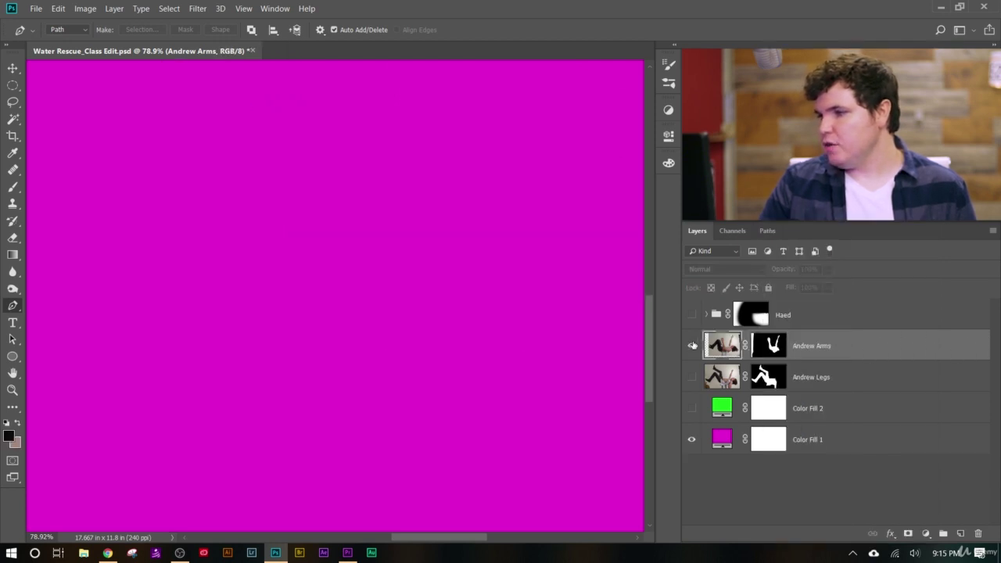
pyautogui.click(692, 346)
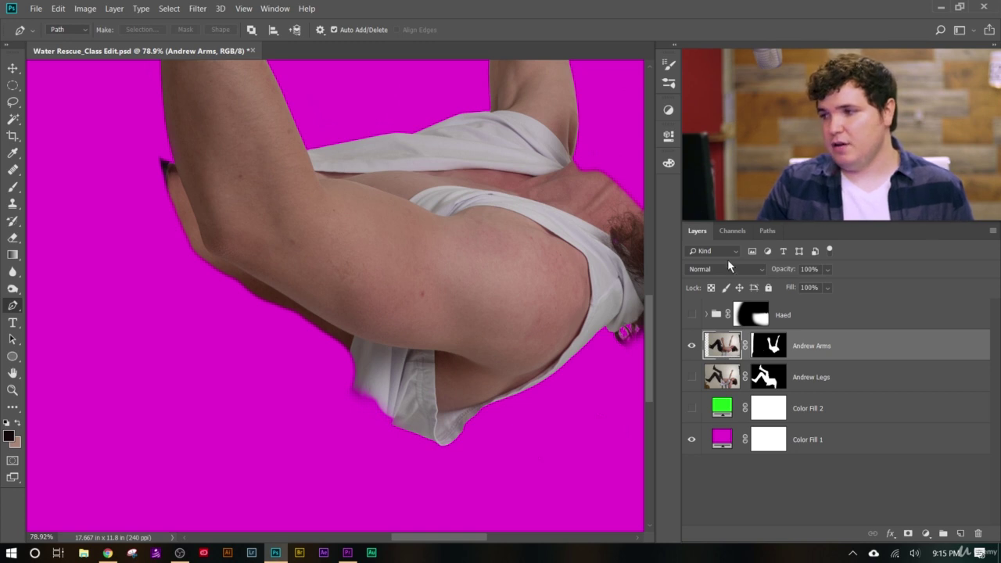
# Load the saved left-arm path as a new selection with a 0.5-pixel feather, with the arms layer's mask targeted.
pyautogui.click(769, 232)
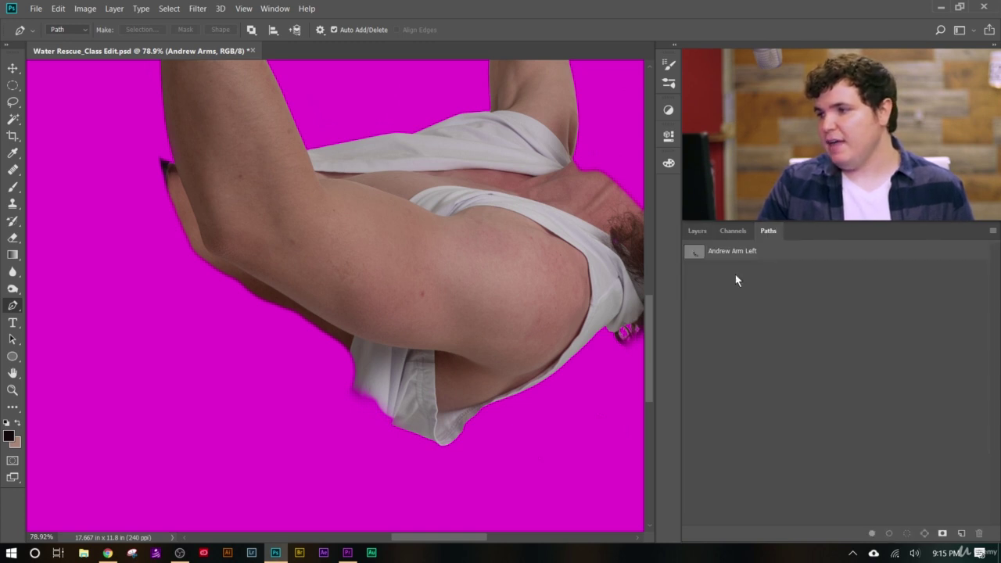
pyautogui.doubleClick(704, 251)
pyautogui.press('Return')
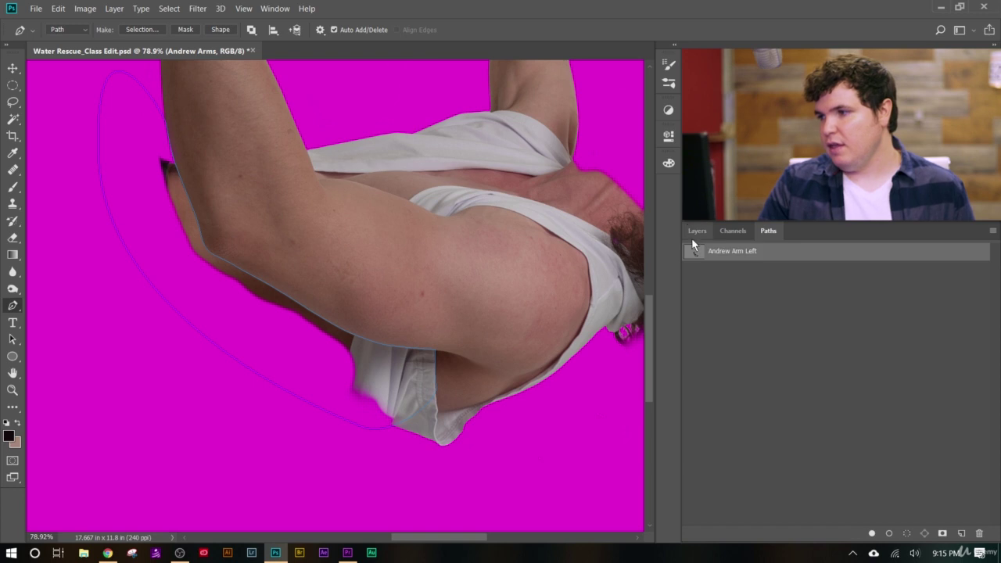
pyautogui.click(697, 232)
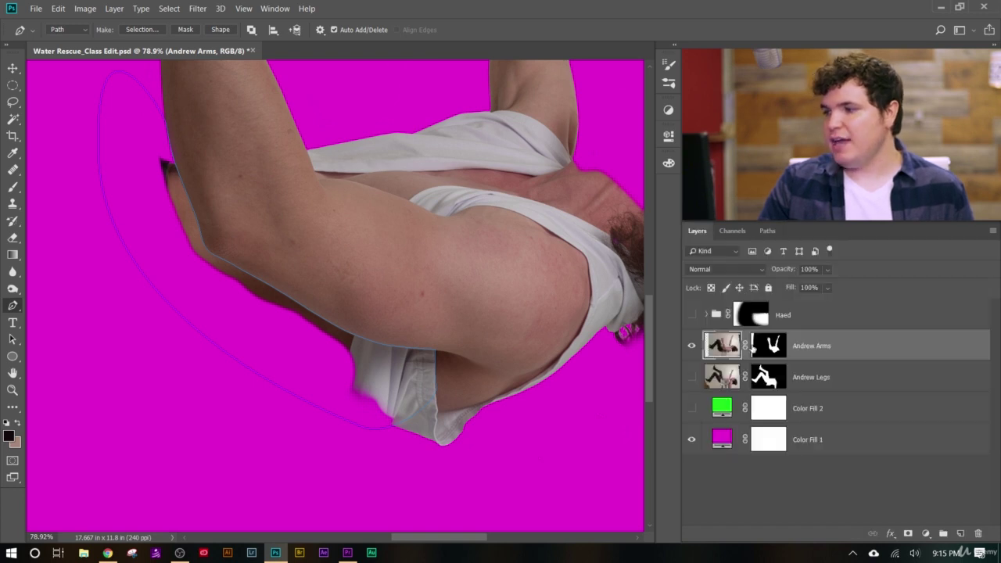
pyautogui.click(770, 352)
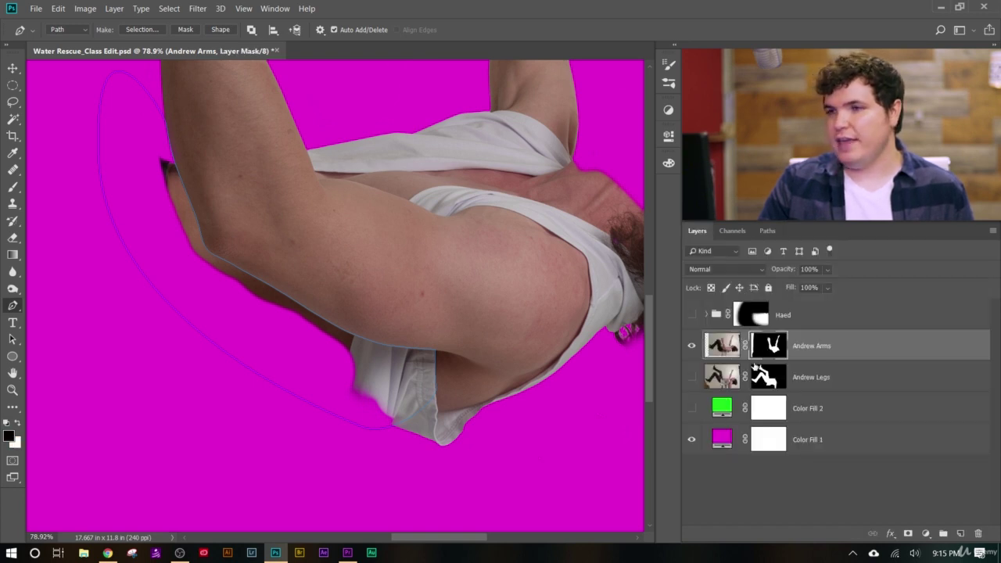
pyautogui.click(142, 29)
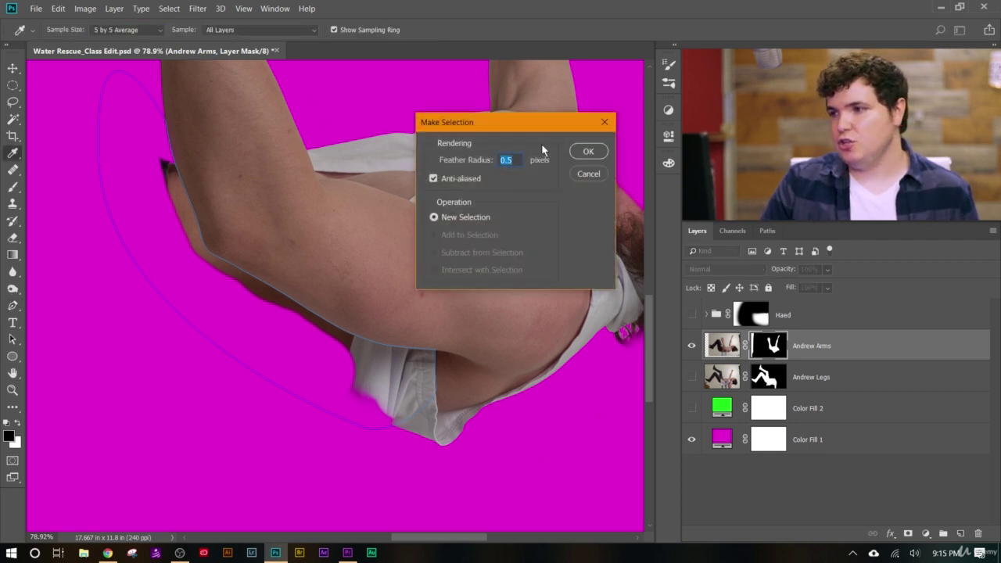
pyautogui.click(585, 153)
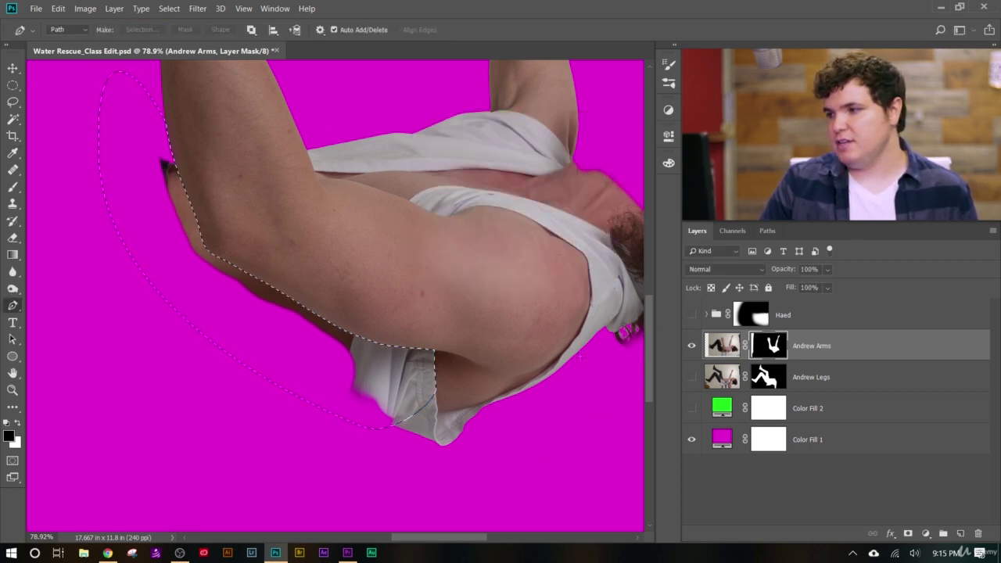
# Paint black inside the selection on the arms layer's mask with a soft 1000-pixel brush, and deselect.
pyautogui.click(12, 187)
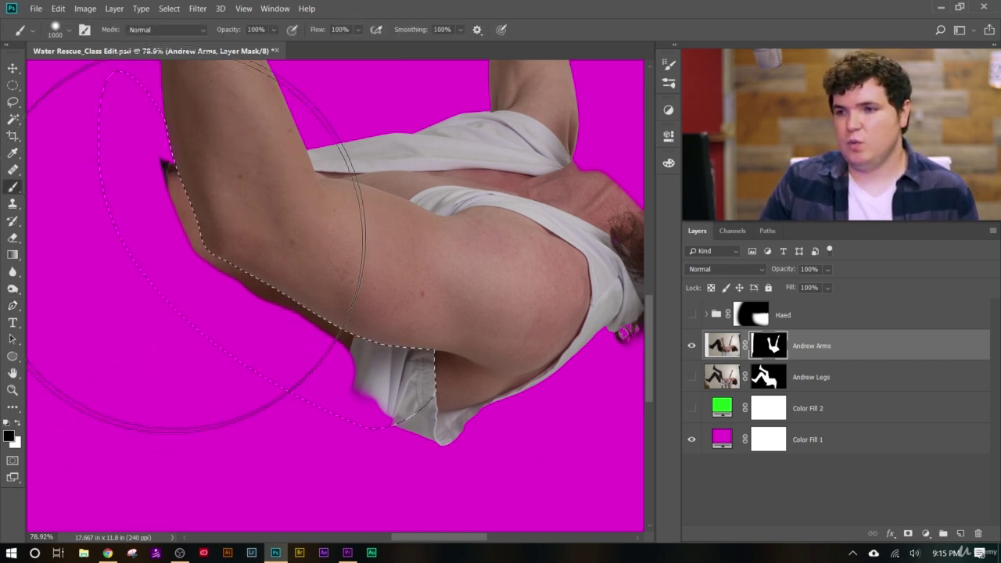
pyautogui.moveTo(197, 245)
pyautogui.mouseDown()
pyautogui.moveTo(284, 396)
pyautogui.moveTo(330, 383)
pyautogui.moveTo(297, 398)
pyautogui.mouseUp()
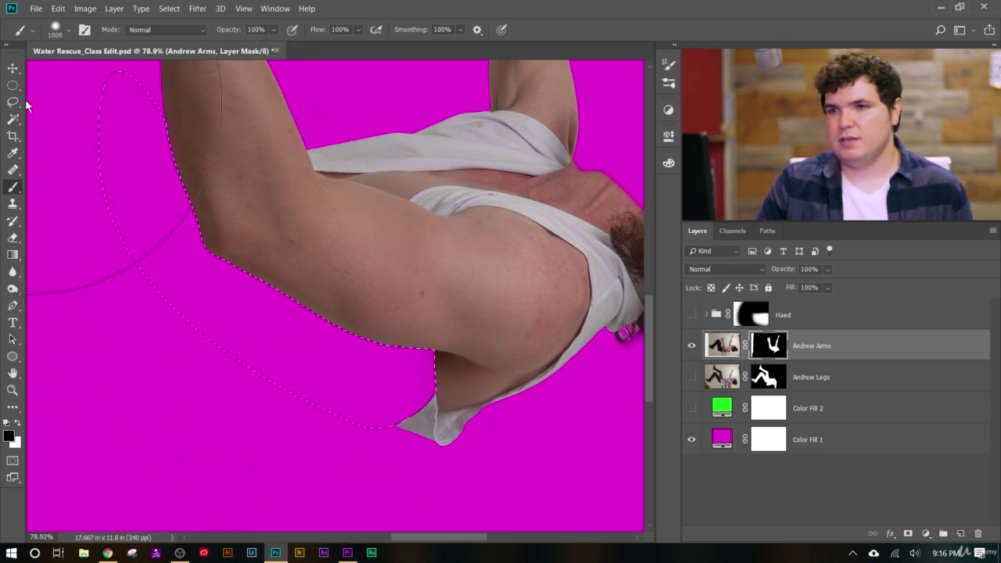
pyautogui.click(12, 68)
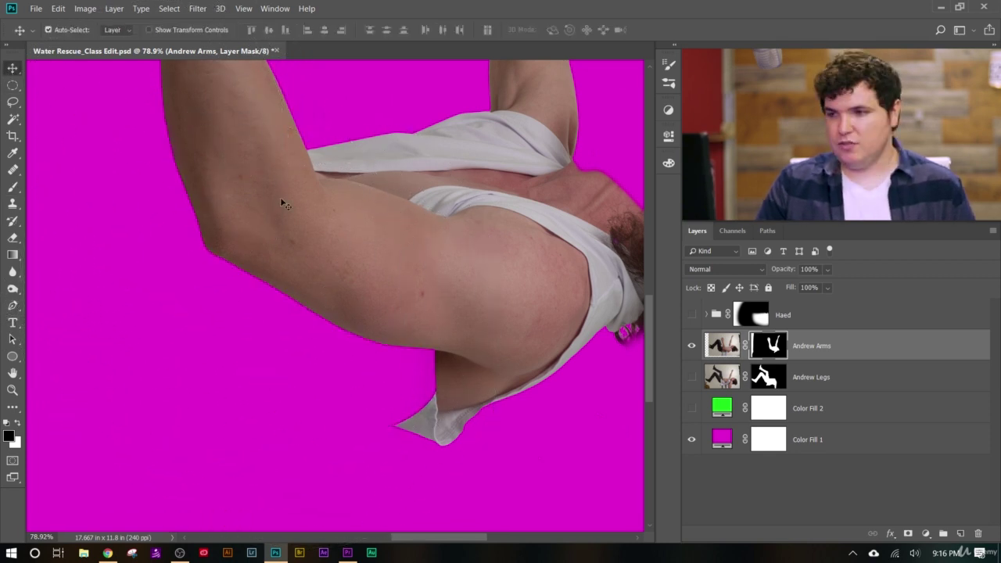
pyautogui.hotkey('ctrl', '0')
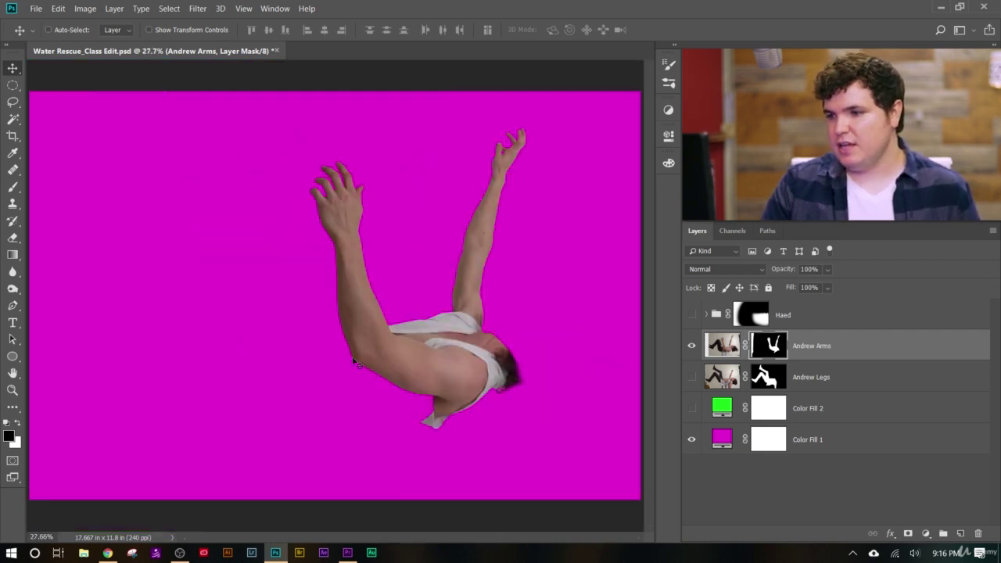
# Start a Pen path along the outer edge of the left forearm above the elbow, with a curved anchor fitted just inside the skin edge.
pyautogui.scroll(5, 347, 334)
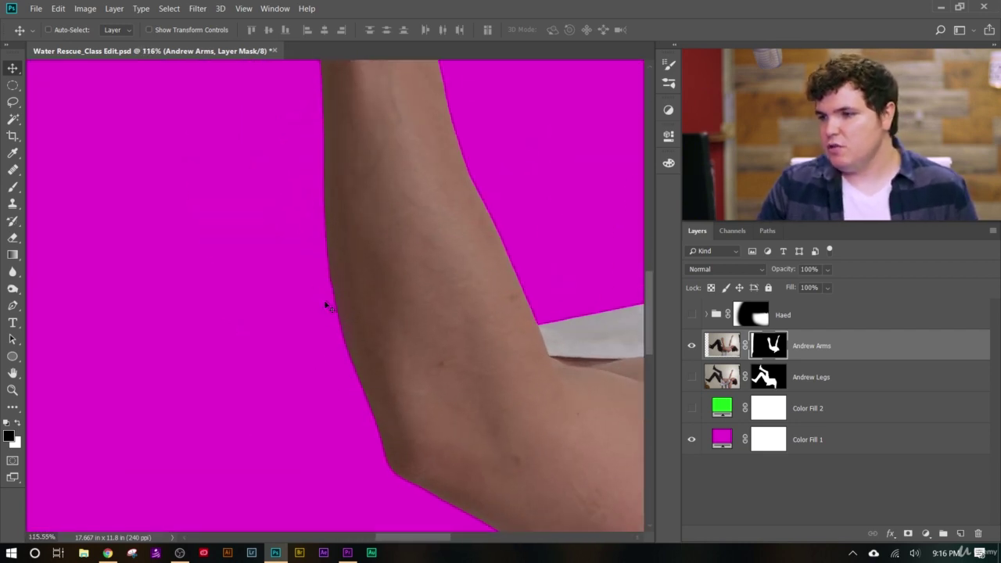
pyautogui.scroll(3, 338, 303)
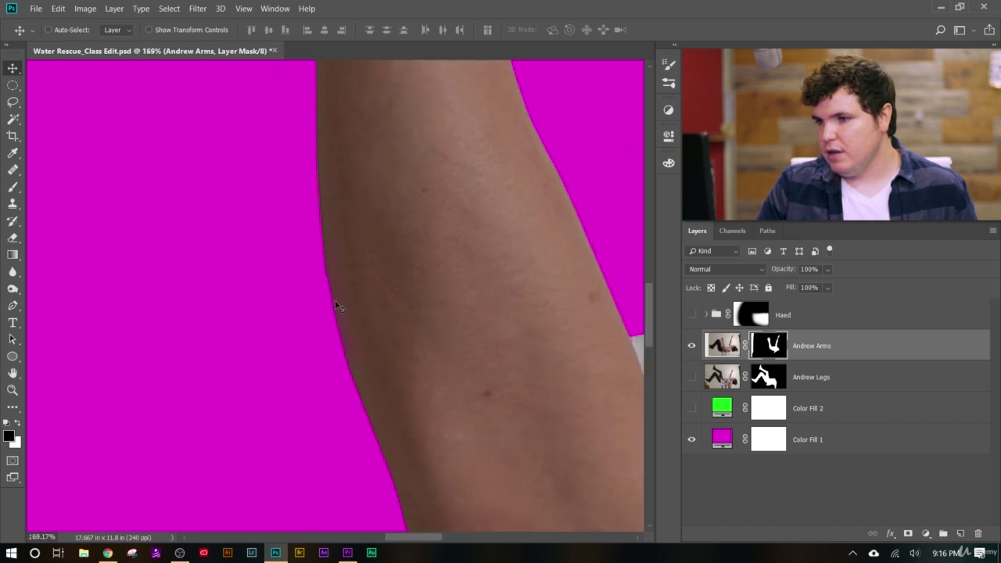
pyautogui.scroll(3, 651, 317)
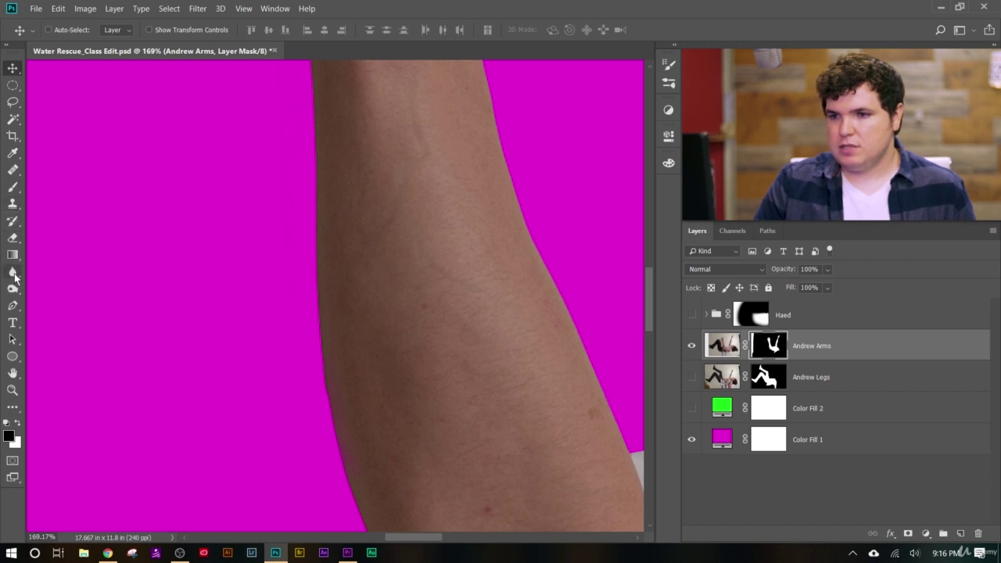
pyautogui.click(13, 305)
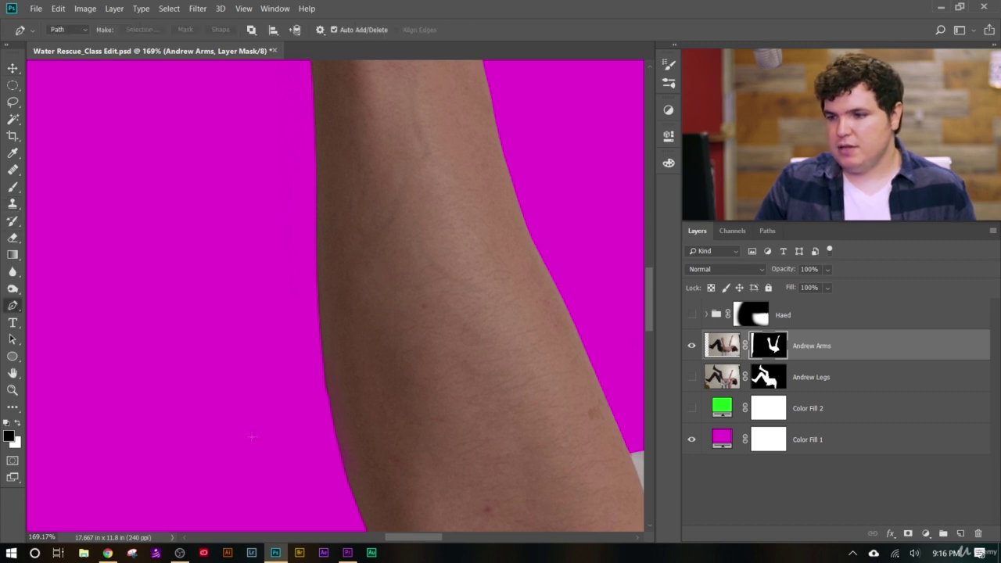
pyautogui.click(329, 406)
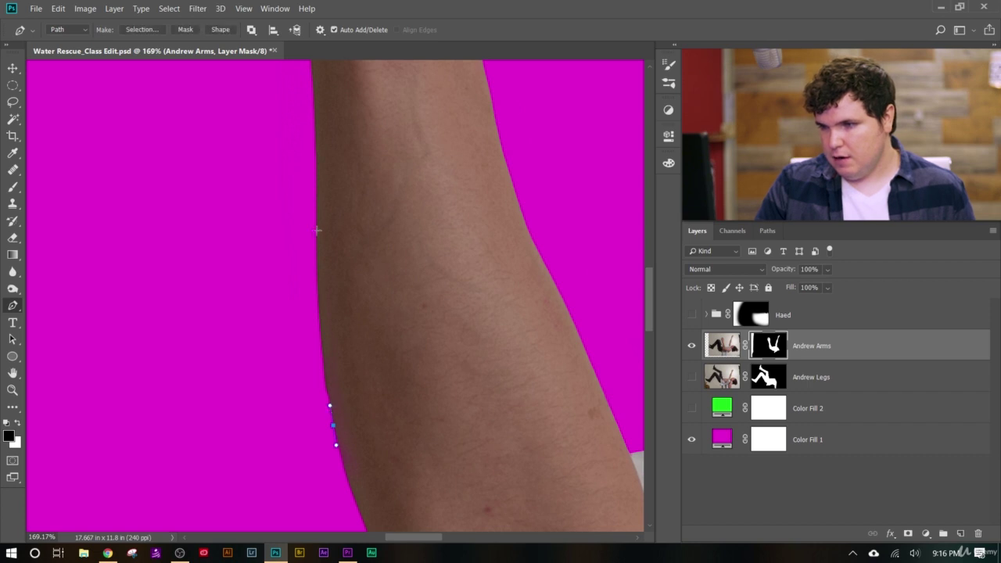
pyautogui.moveTo(318, 230); pyautogui.dragTo(318, 160)
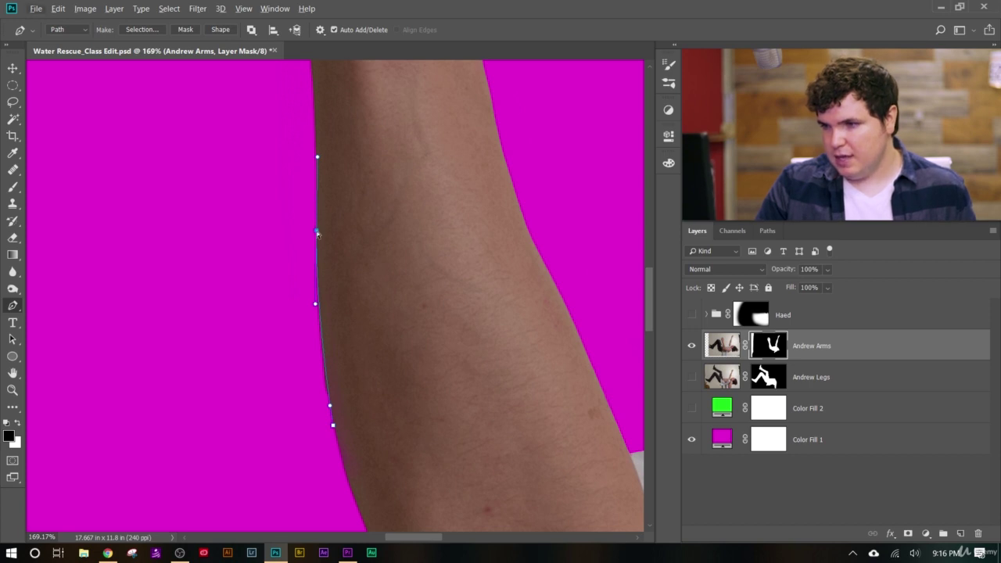
pyautogui.moveTo(318, 231); pyautogui.dragTo(319, 233)
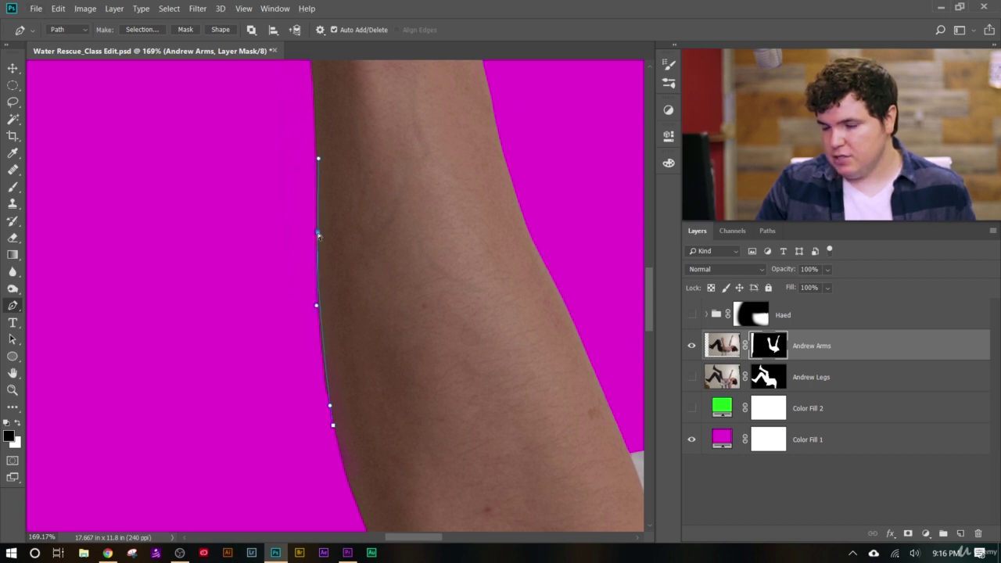
# Continue the forearm path out into the magenta background and close it at its starting anchor.
pyautogui.scroll(-2, 321, 235)
pyautogui.scroll(2, 317, 227)
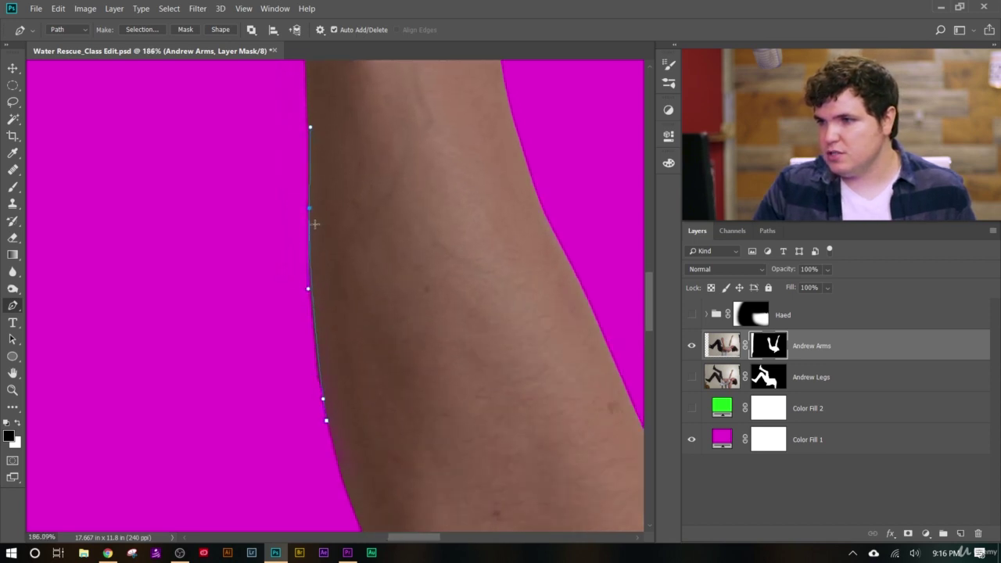
pyautogui.scroll(-2, 313, 211)
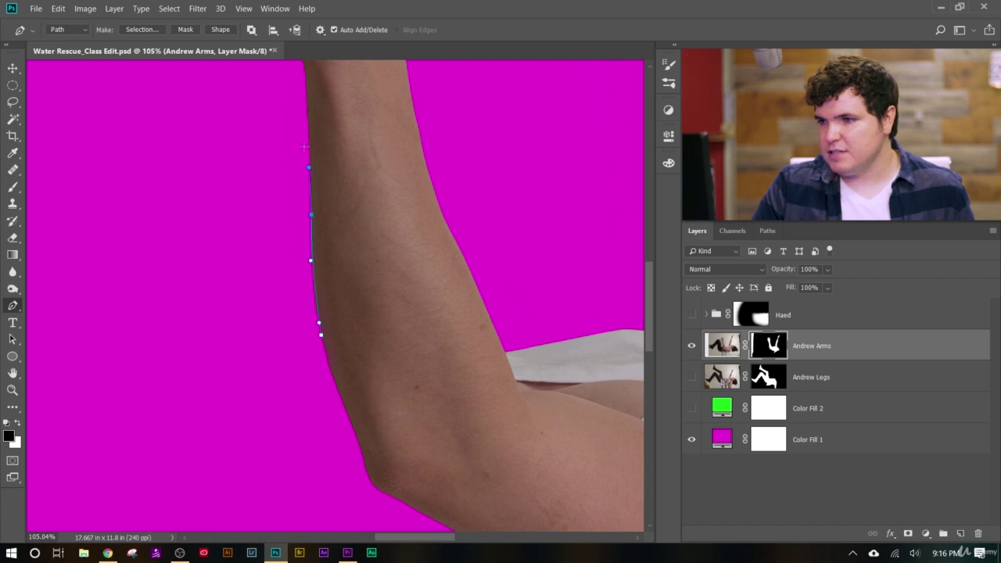
pyautogui.click(301, 143)
pyautogui.click(271, 342)
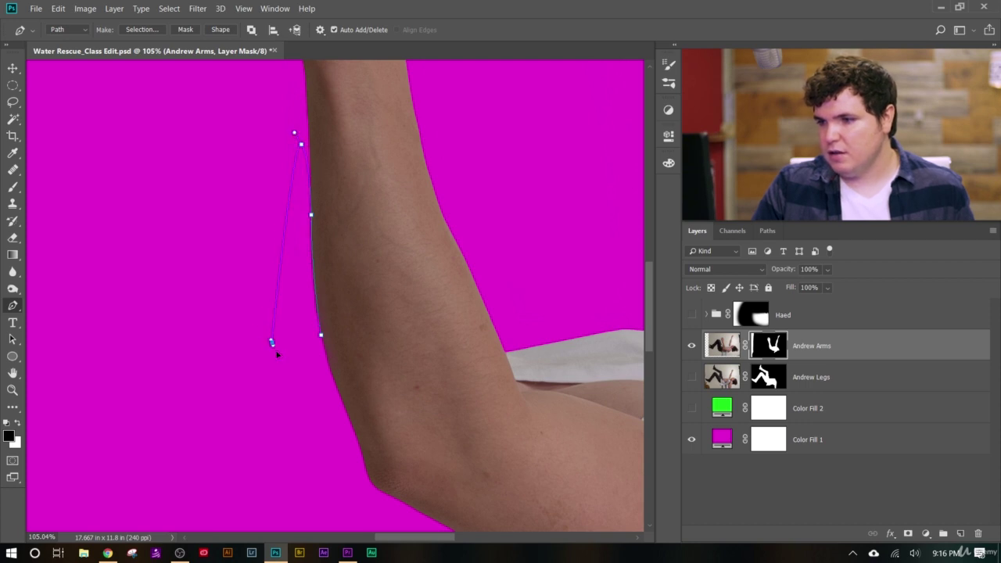
pyautogui.click(322, 336)
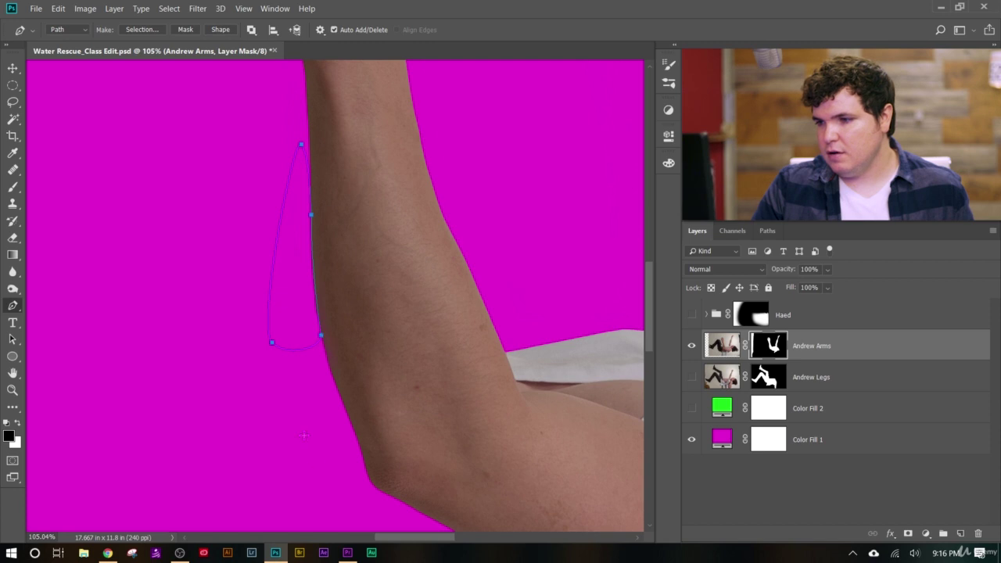
# Convert the closed forearm path into a selection.
pyautogui.scroll(3, 260, 235)
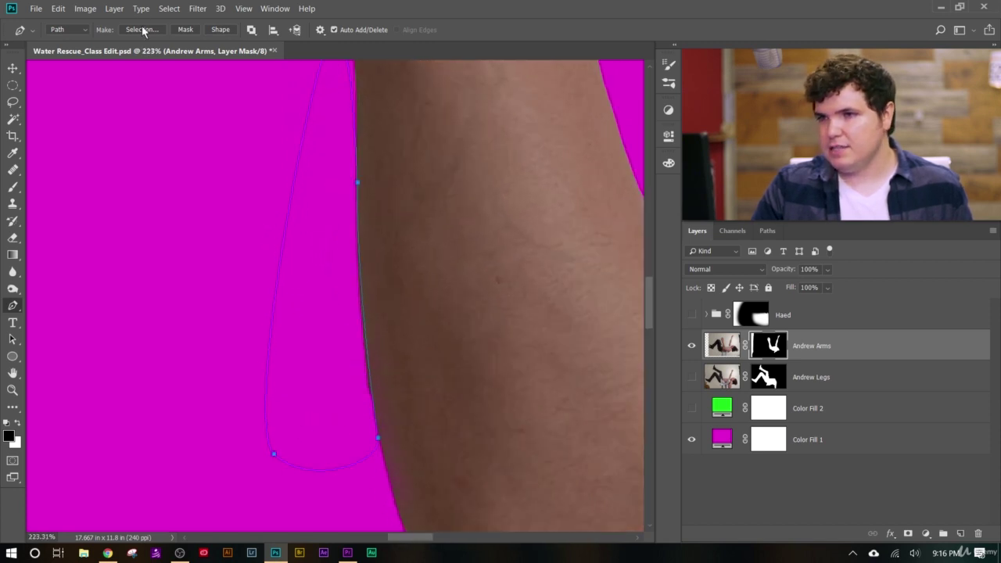
pyautogui.click(143, 29)
pyautogui.click(589, 151)
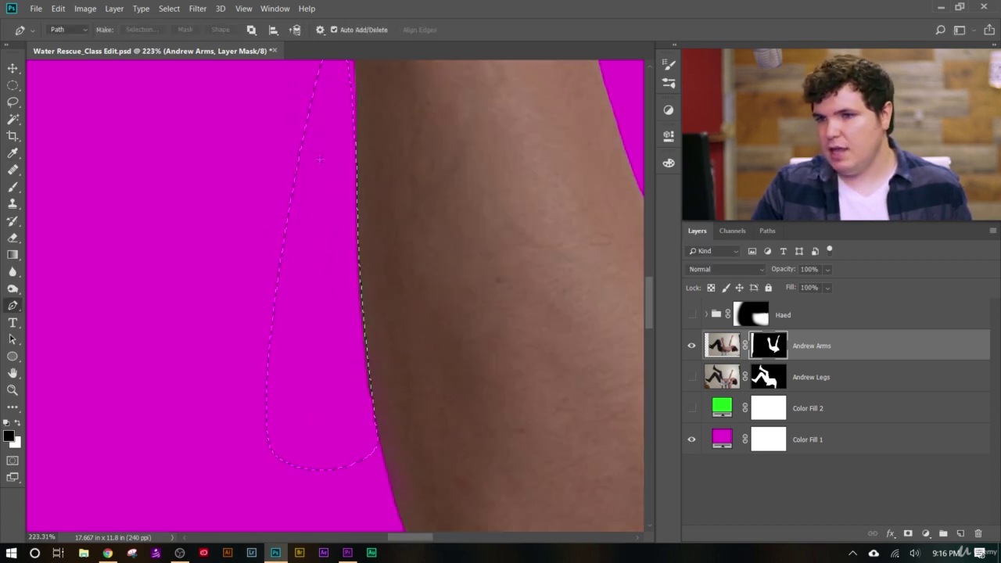
# Brush black over the selected forearm edge on the arms layer's mask to smooth the contour, and deselect.
pyautogui.click(13, 186)
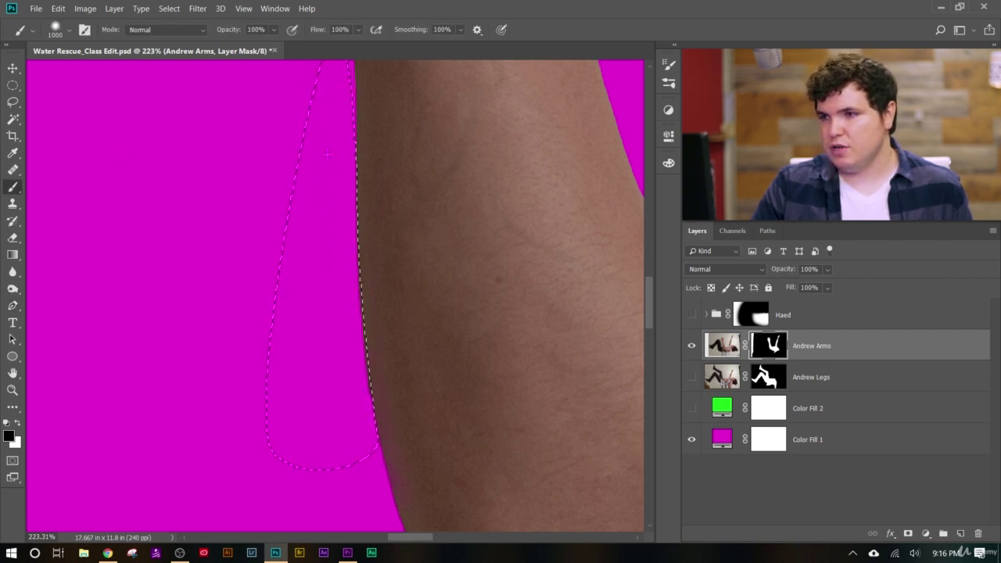
pyautogui.hotkey('ctrl', 'd')
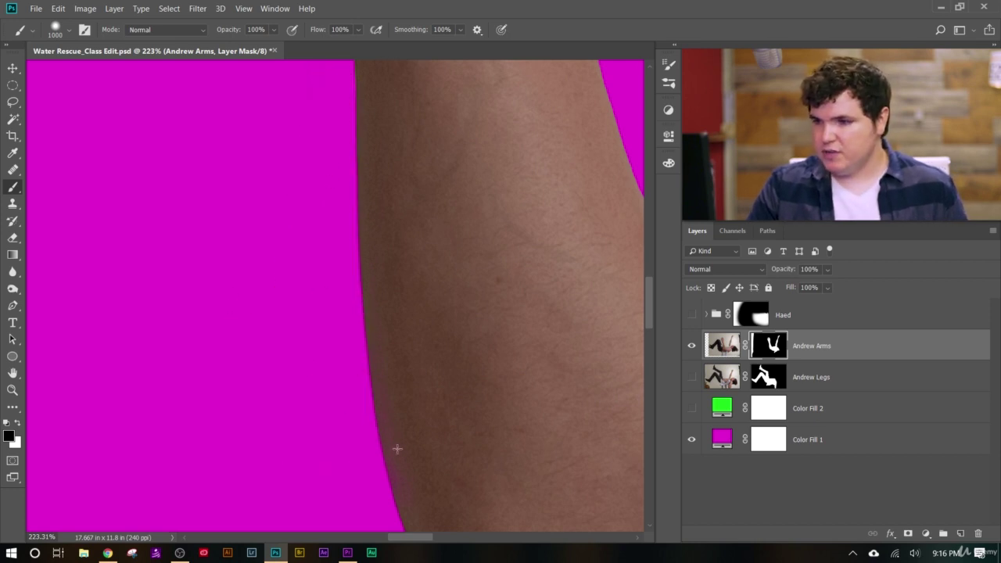
pyautogui.scroll(-5, 397, 449)
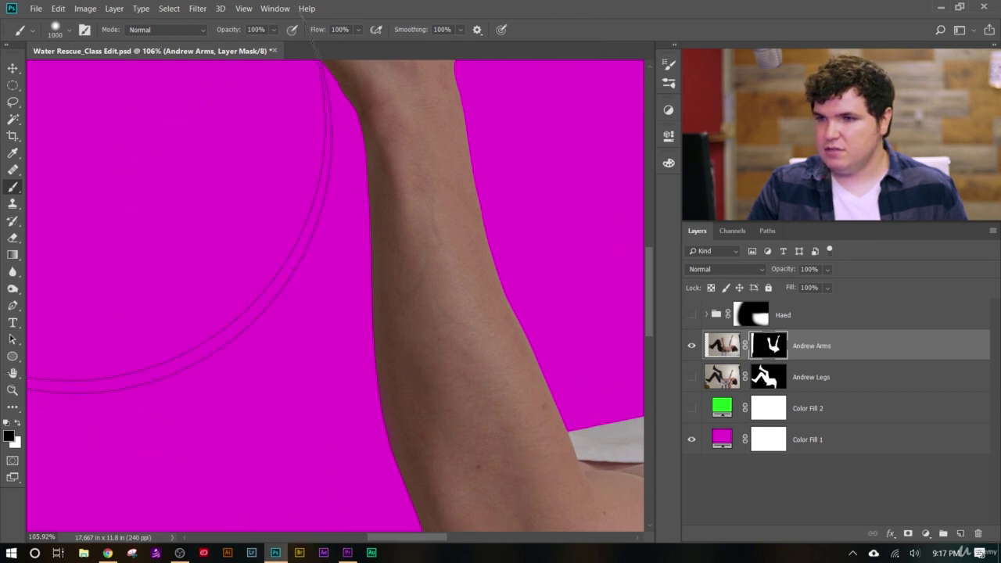
pyautogui.press('v')
pyautogui.scroll(-6, 399, 276)
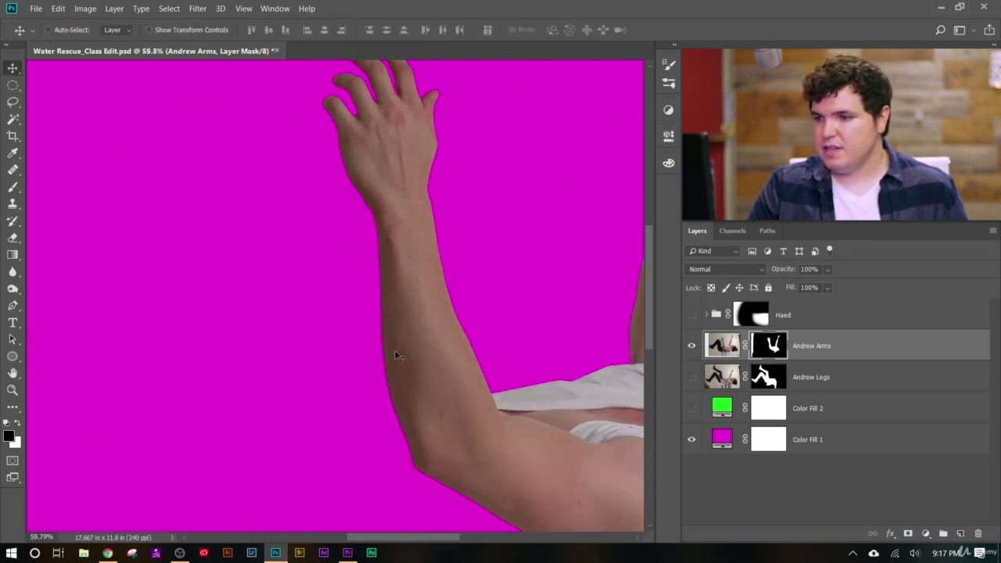